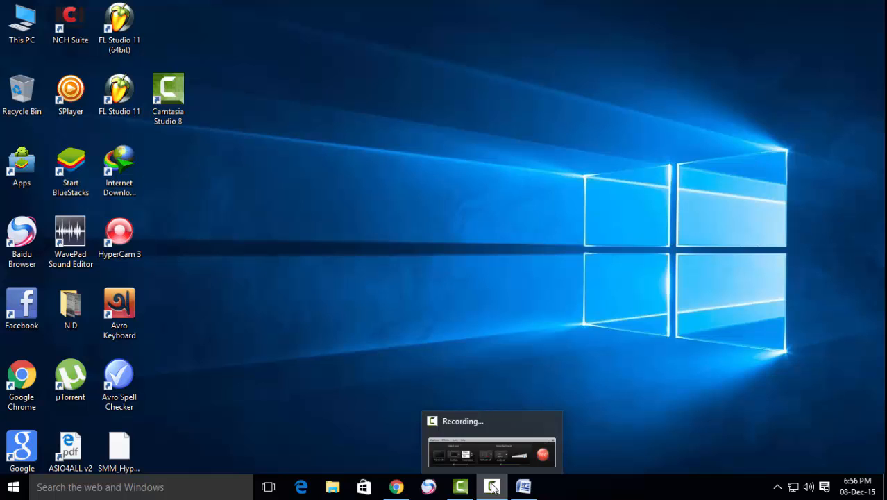
# Step: Switch to the Word document, look over its text, and check the lesson outline in the Basic Computing Google Doc
pyautogui.click(523, 489)
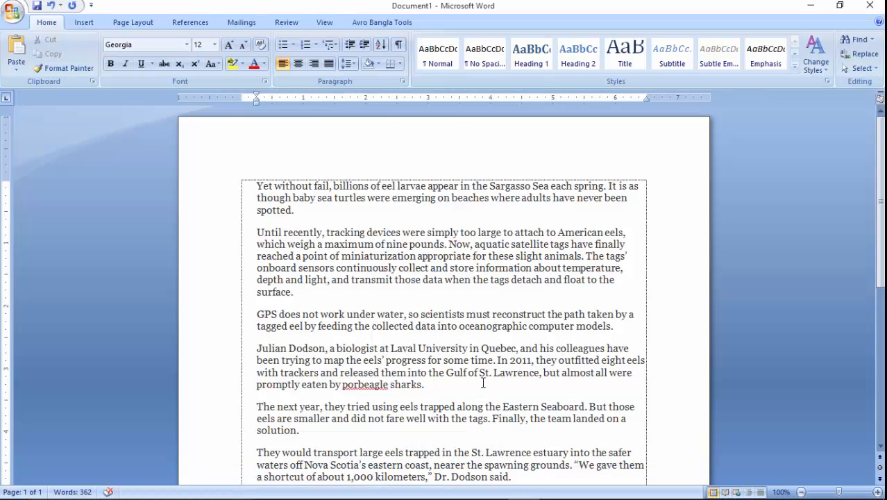
pyautogui.scroll(-8, 483, 348)
pyautogui.scroll(8, 483, 348)
pyautogui.click(393, 491)
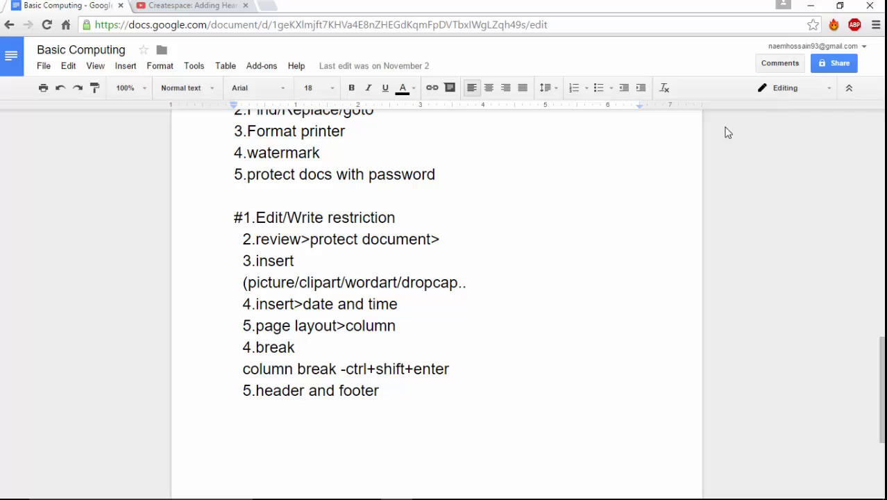
pyautogui.click(810, 7)
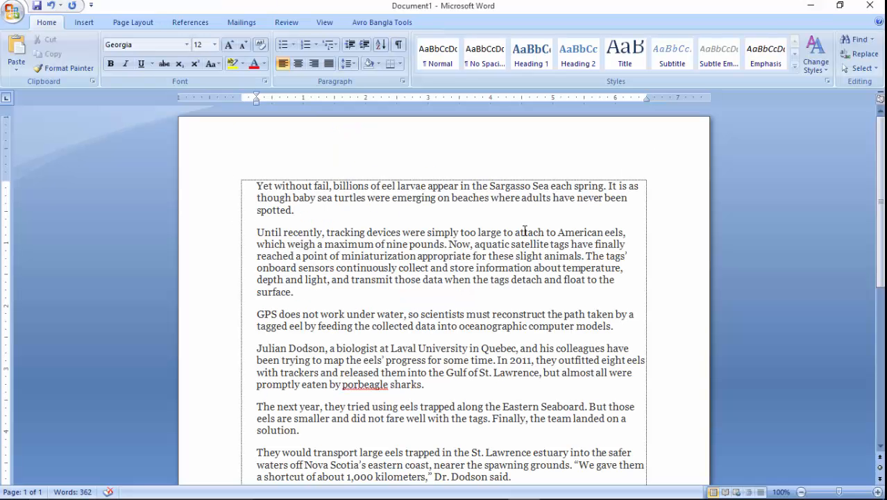
# Step: Start inserting a picture from file and browse to the Flower pic folder on the Other,s (H:) drive
pyautogui.click(84, 23)
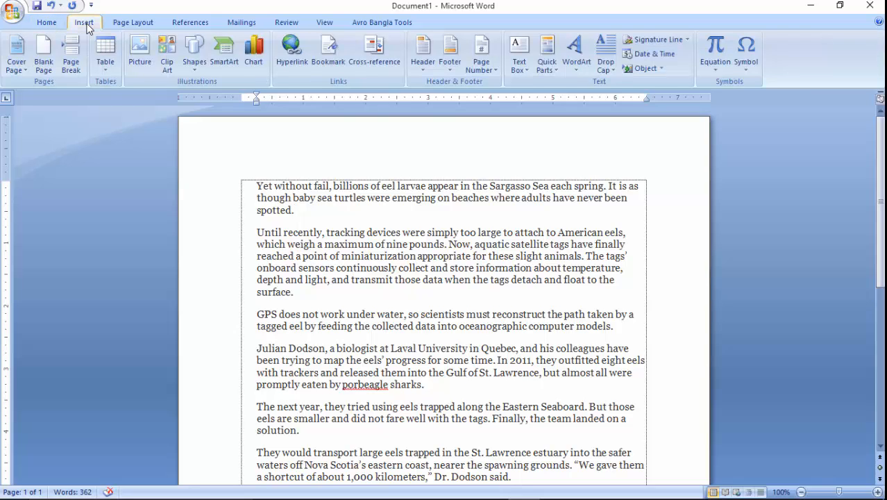
pyautogui.click(141, 56)
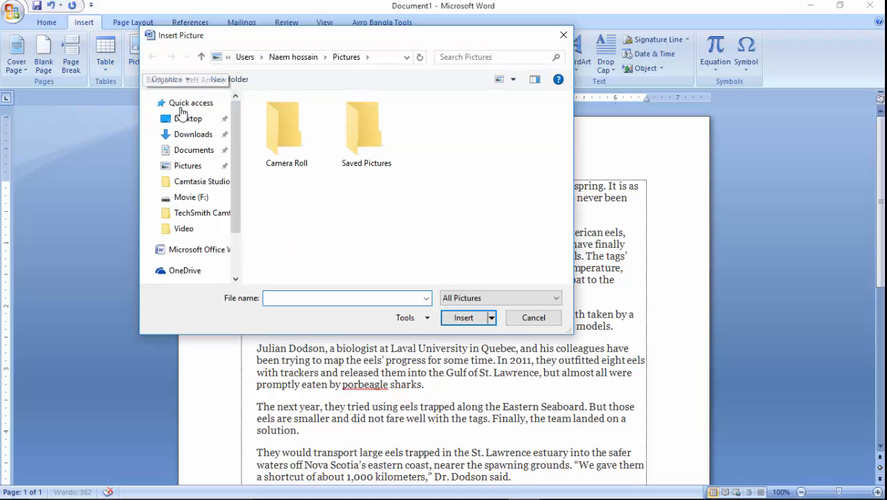
pyautogui.moveTo(236, 166); pyautogui.dragTo(236, 212)
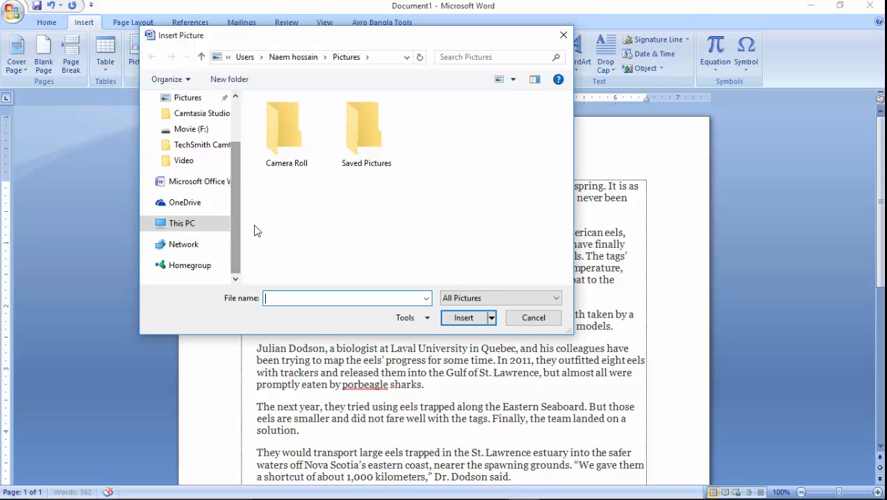
pyautogui.scroll(1, 242, 194)
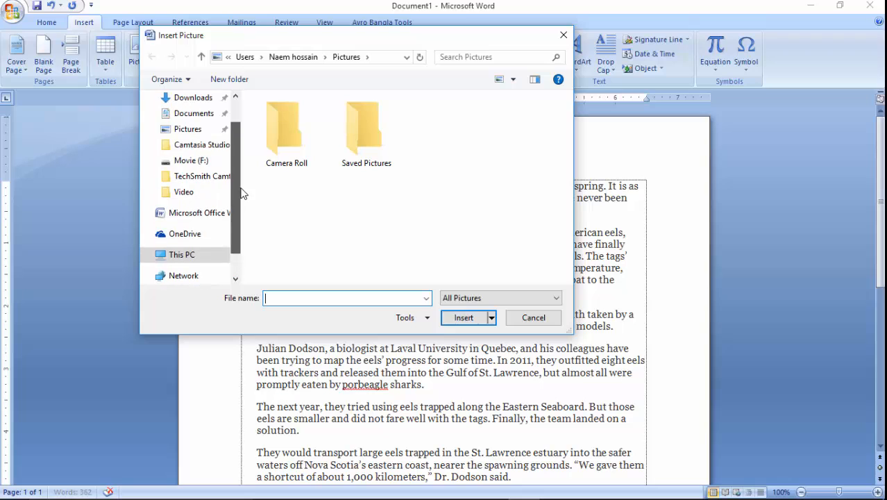
pyautogui.scroll(1, 243, 170)
pyautogui.scroll(-2, 244, 188)
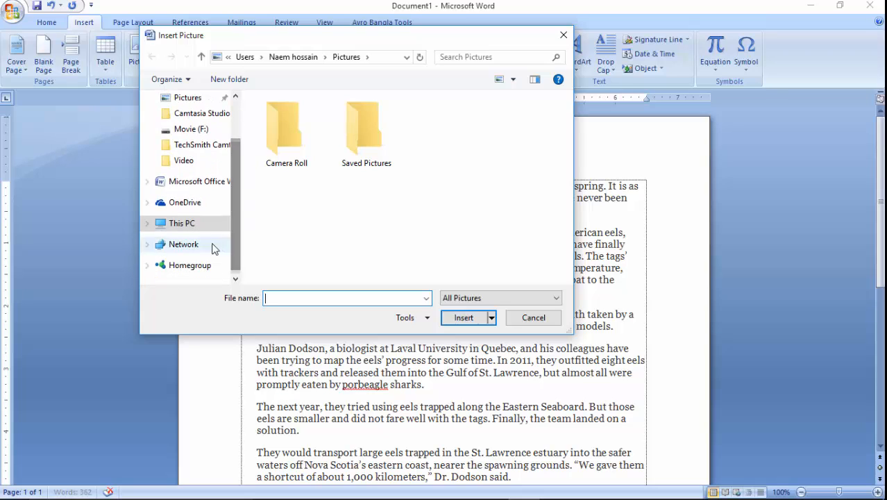
pyautogui.click(191, 228)
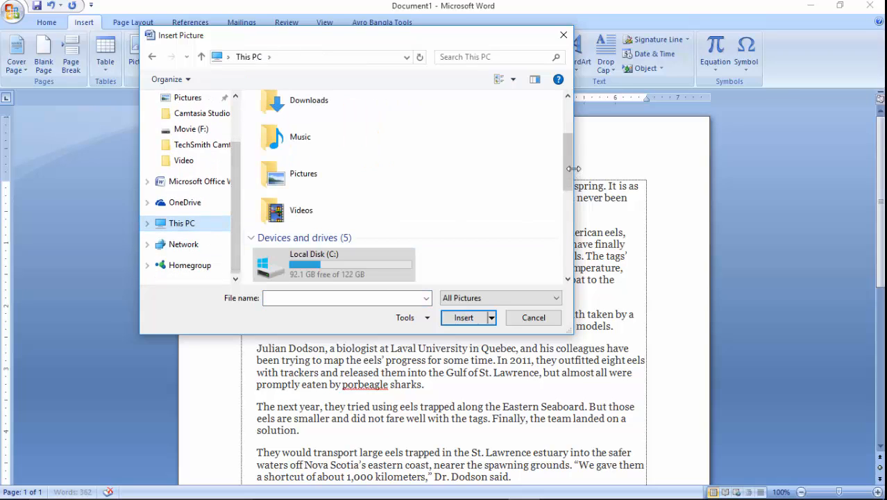
pyautogui.moveTo(568, 169); pyautogui.dragTo(568, 232)
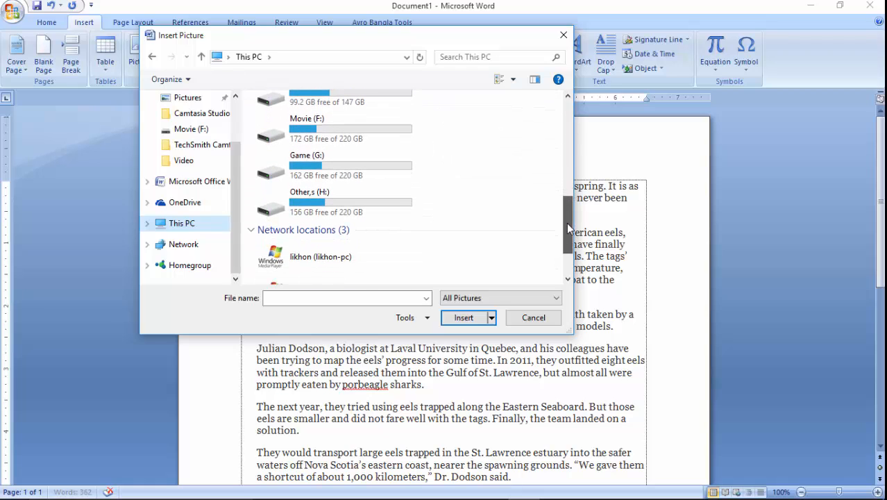
pyautogui.doubleClick(315, 192)
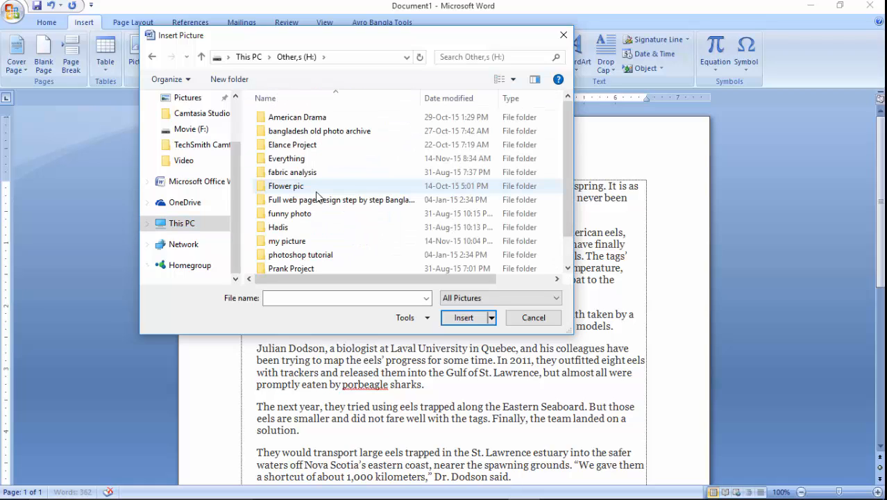
pyautogui.doubleClick(316, 188)
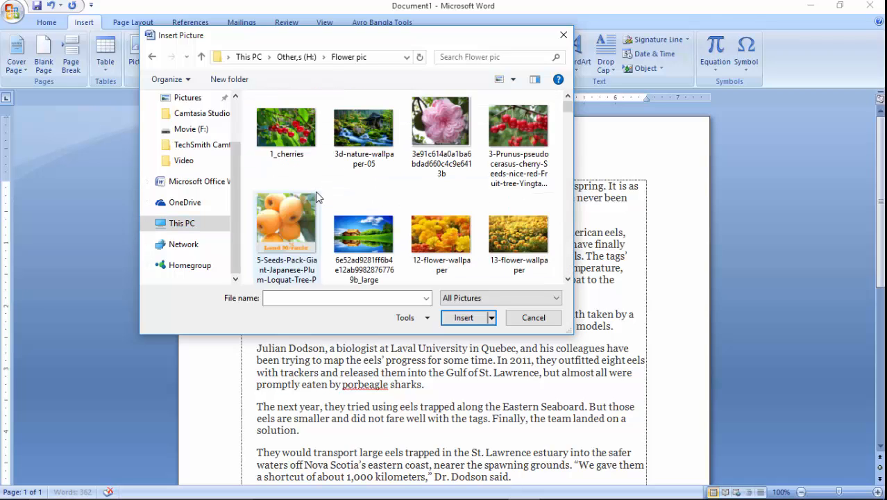
# Step: Insert the picture 748304-beautiful-nature-wallpaper into the document
pyautogui.click(568, 125)
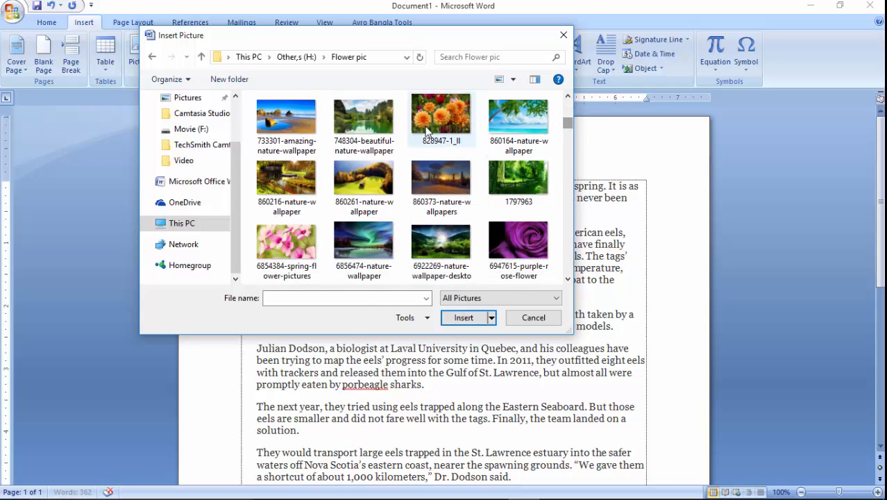
pyautogui.click(354, 129)
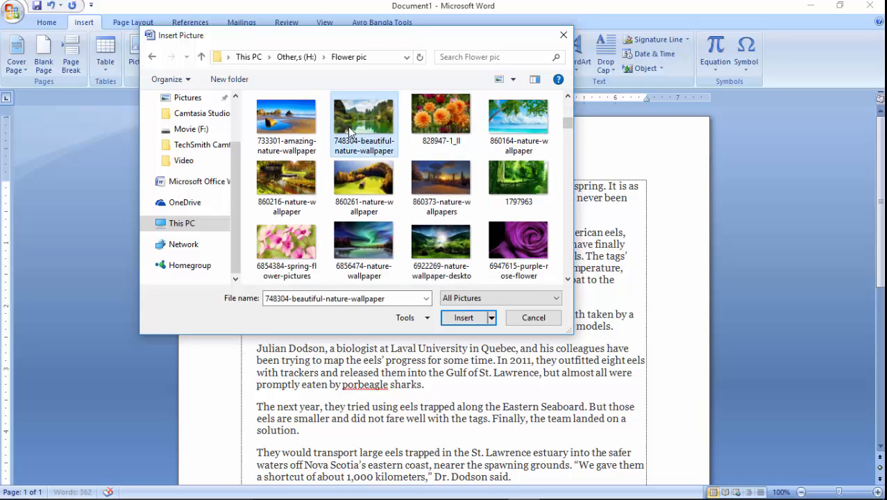
pyautogui.click(462, 318)
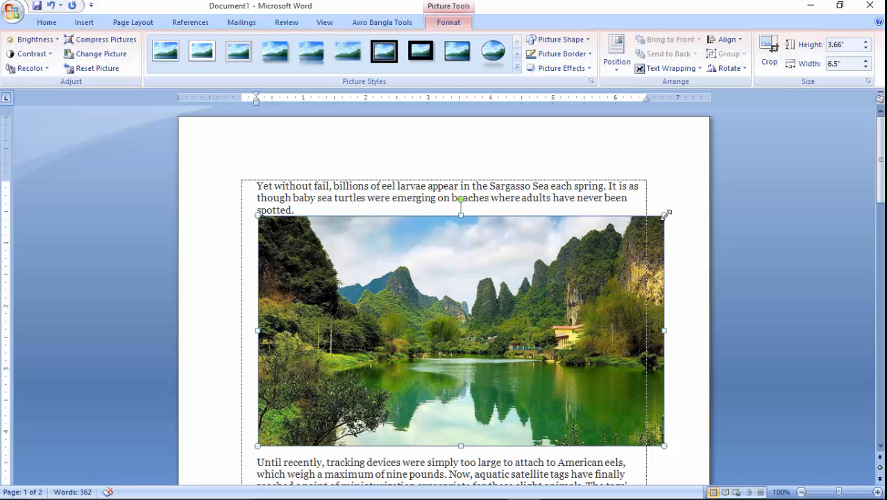
# Step: Shrink the landscape picture to about 1.74" high by 3.09" wide and move it into the first paragraph's second line
pyautogui.moveTo(666, 214); pyautogui.dragTo(452, 292)
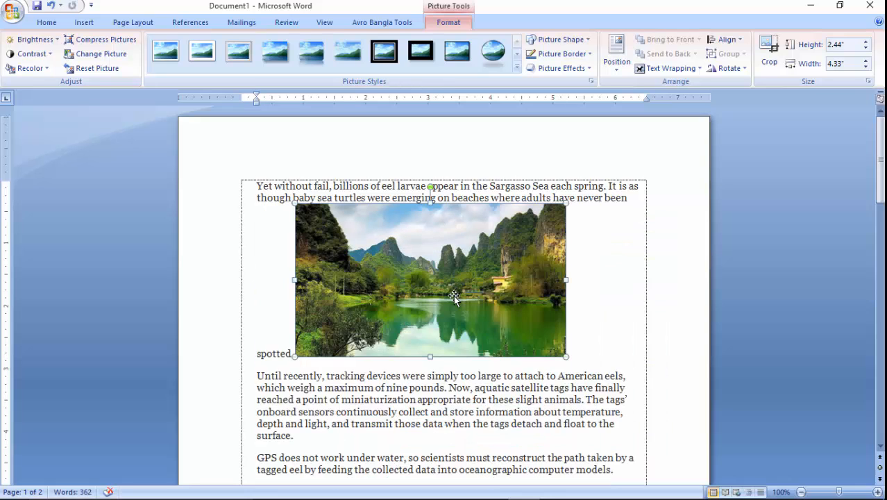
pyautogui.moveTo(562, 203)
pyautogui.mouseDown()
pyautogui.moveTo(489, 247)
pyautogui.moveTo(405, 251)
pyautogui.moveTo(355, 233)
pyautogui.mouseUp()
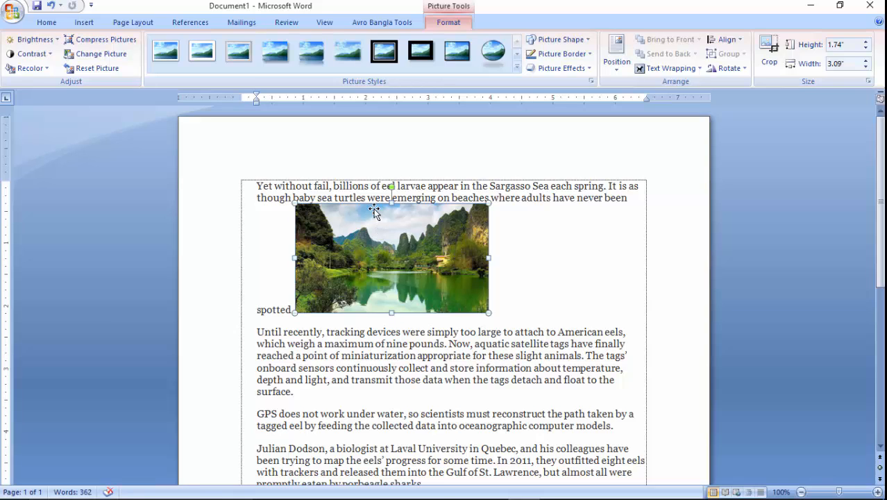
pyautogui.moveTo(376, 205); pyautogui.dragTo(323, 199)
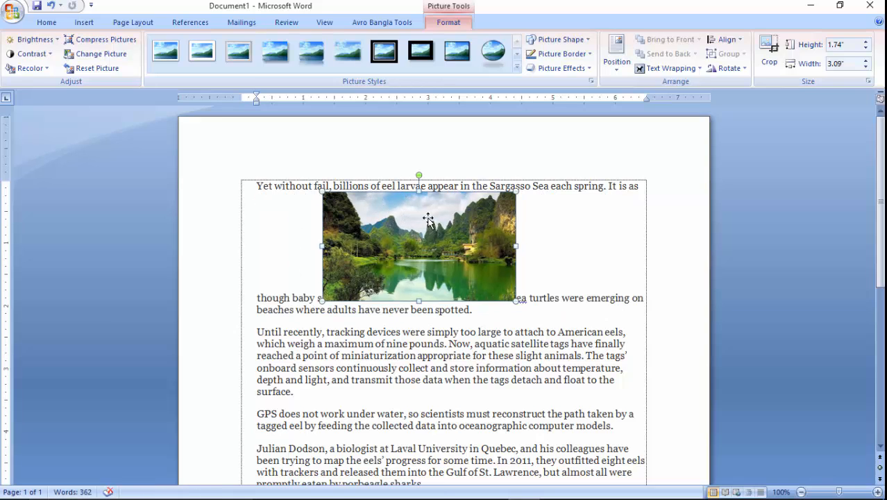
# Step: Move the landscape picture to the start of the paragraph's second line and resize it to about 1.67" by 2.97"
pyautogui.moveTo(398, 220); pyautogui.dragTo(496, 227)
pyautogui.moveTo(516, 189); pyautogui.dragTo(490, 206)
pyautogui.moveTo(406, 247); pyautogui.dragTo(305, 209)
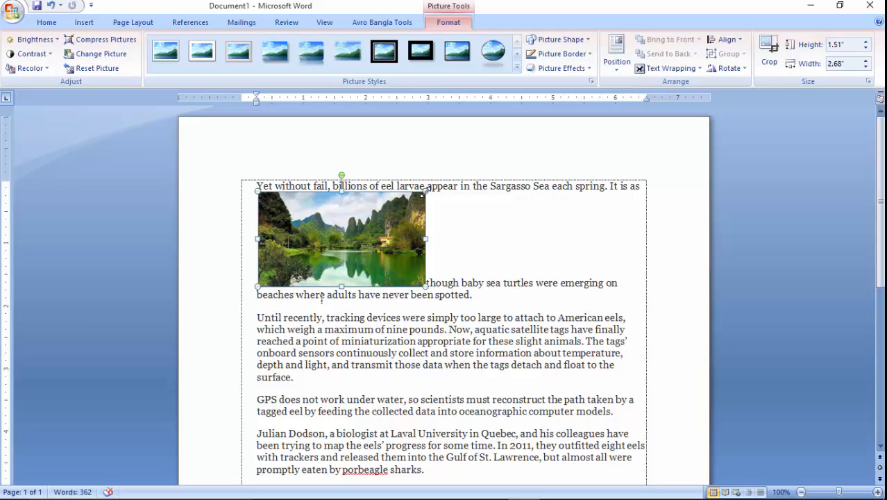
pyautogui.moveTo(421, 194); pyautogui.dragTo(443, 191)
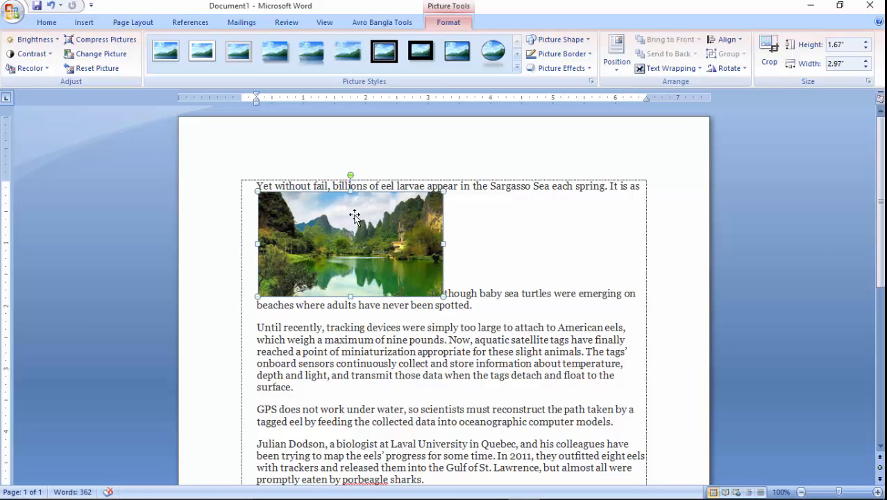
# Step: Move the landscape picture between the words "though baby" and "sea turtles" in the first paragraph
pyautogui.moveTo(355, 213); pyautogui.dragTo(357, 207)
pyautogui.moveTo(369, 257); pyautogui.dragTo(505, 281)
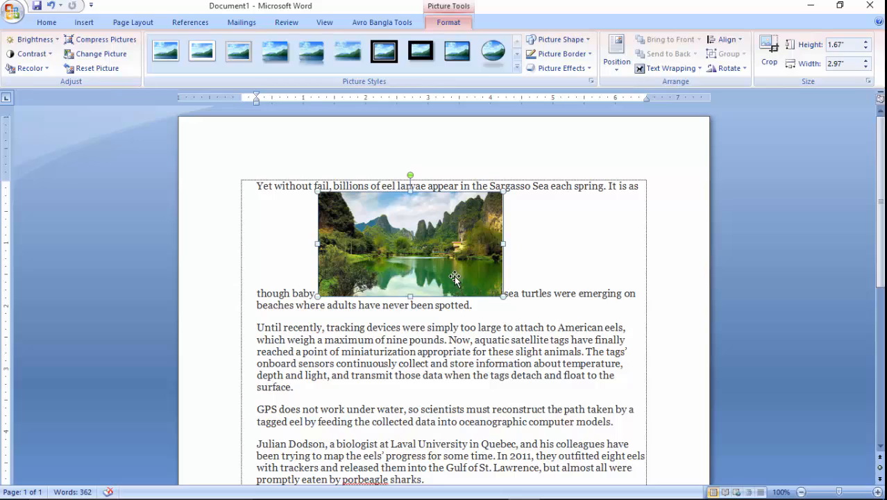
pyautogui.scroll(-7, 609, 244)
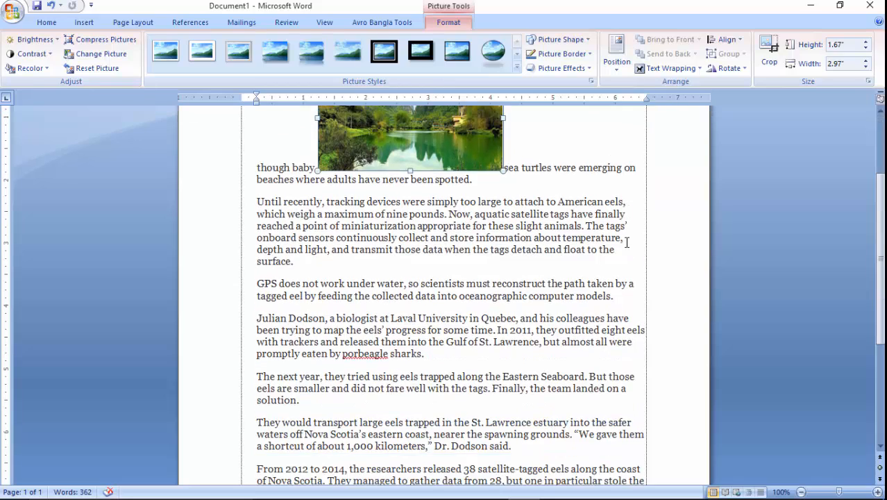
pyautogui.scroll(7, 627, 242)
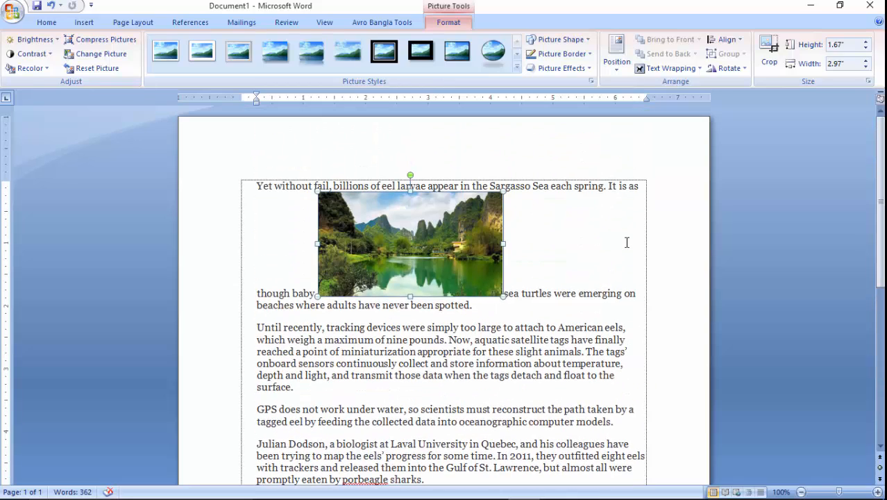
# Step: Check the insert topics in the Basic Computing Google Doc and return to the Word document
pyautogui.moveTo(364, 497)
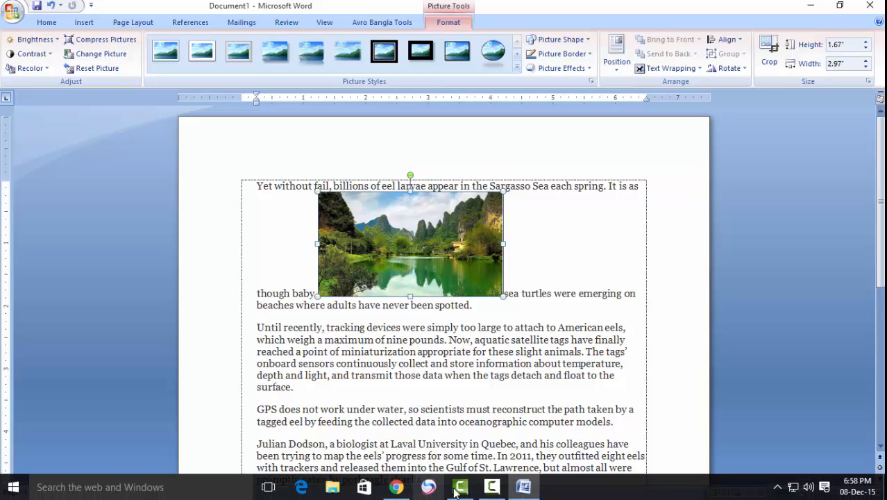
pyautogui.click(397, 494)
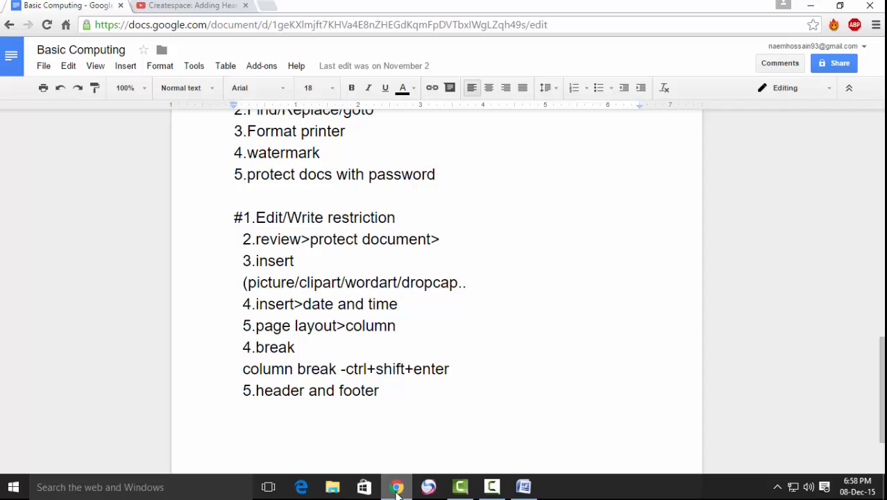
pyautogui.click(397, 491)
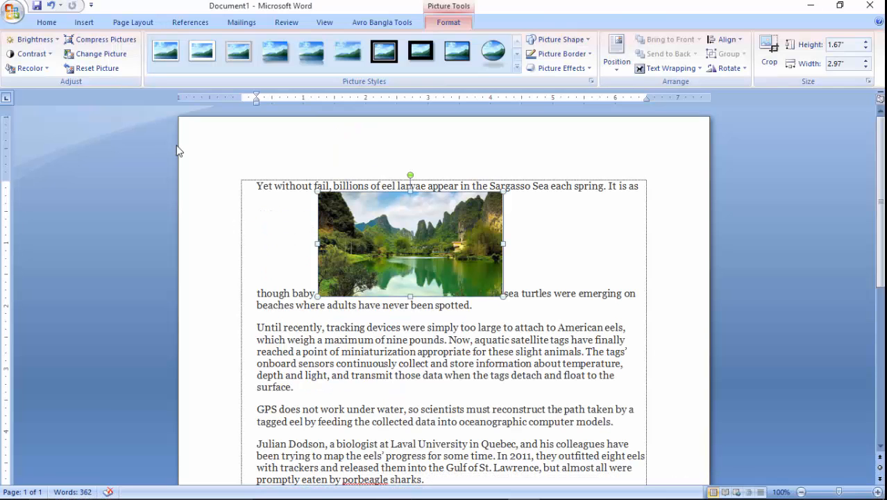
# Step: List the available clip art by searching all collections and all media file types without a keyword
pyautogui.click(83, 23)
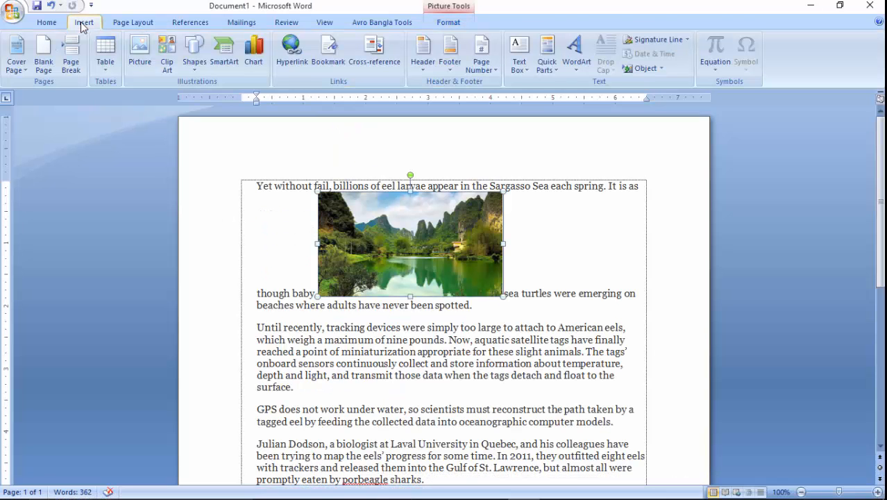
pyautogui.click(170, 65)
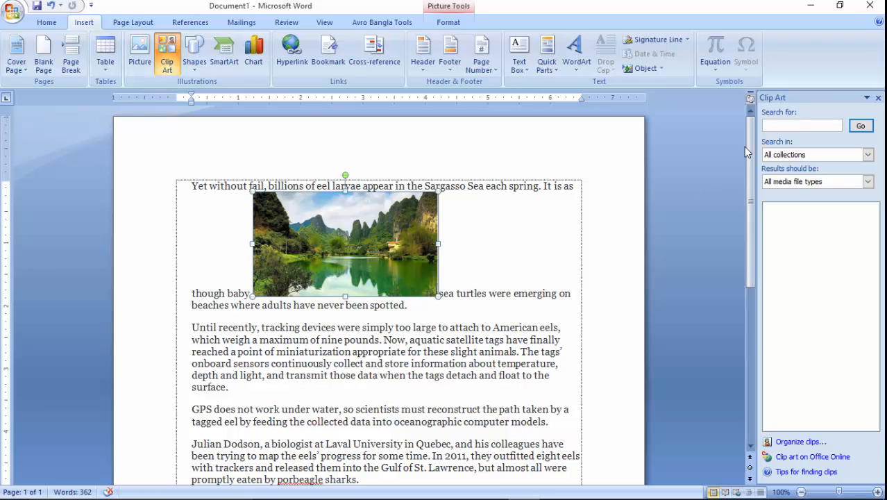
pyautogui.click(800, 127)
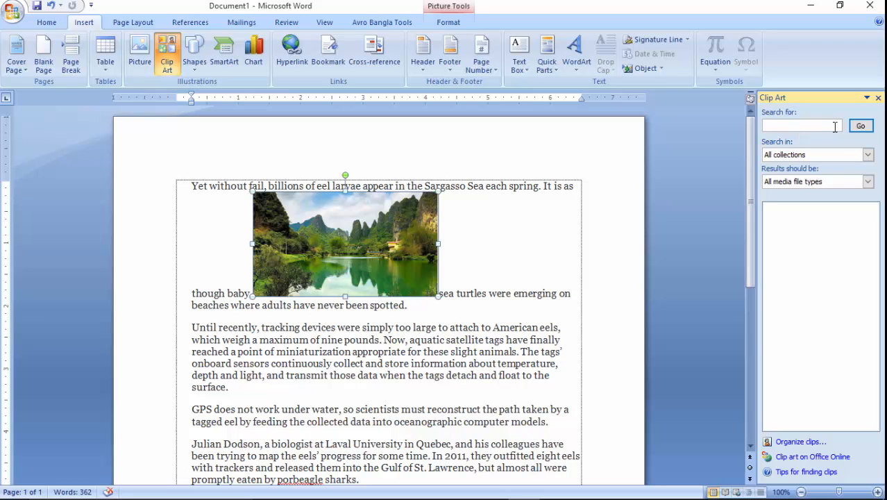
pyautogui.click(835, 127)
pyautogui.click(861, 127)
pyautogui.moveTo(875, 212)
pyautogui.mouseDown()
pyautogui.moveTo(875, 236)
pyautogui.moveTo(874, 220)
pyautogui.mouseUp()
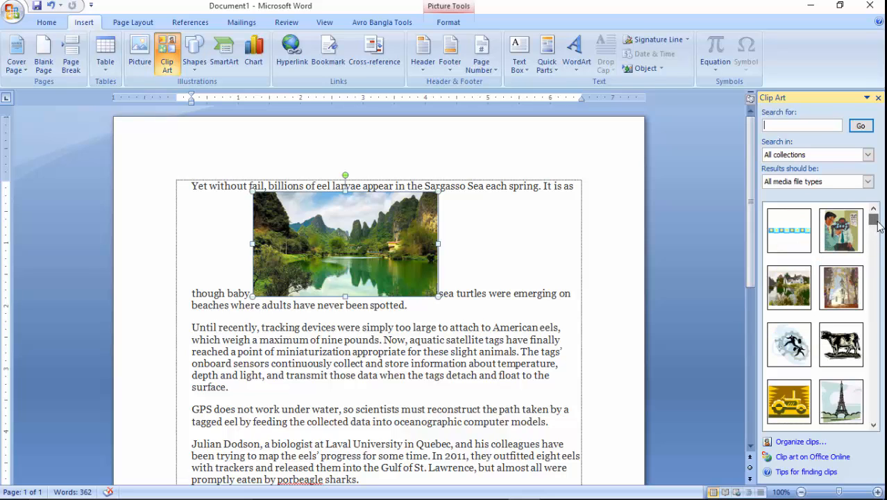
# Step: Insert the clip art of the white house by the water and shrink it to about 2.05" high by 2.39" wide
pyautogui.click(783, 292)
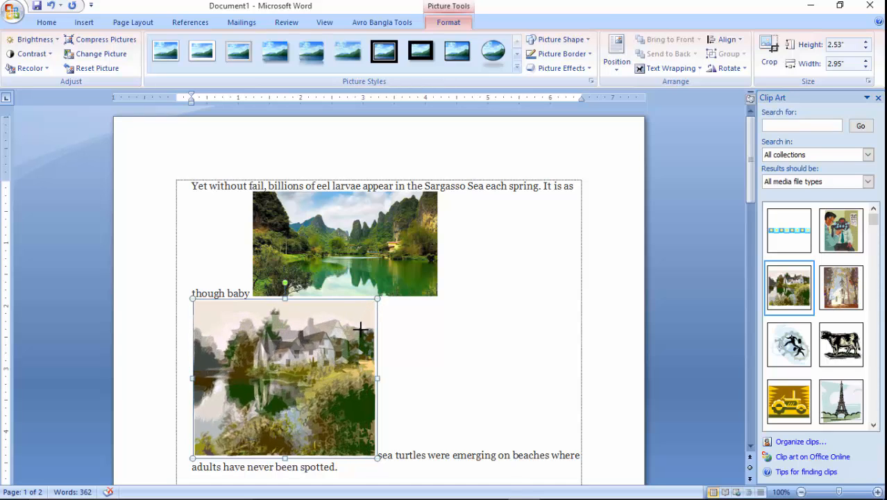
pyautogui.moveTo(340, 357); pyautogui.dragTo(340, 358)
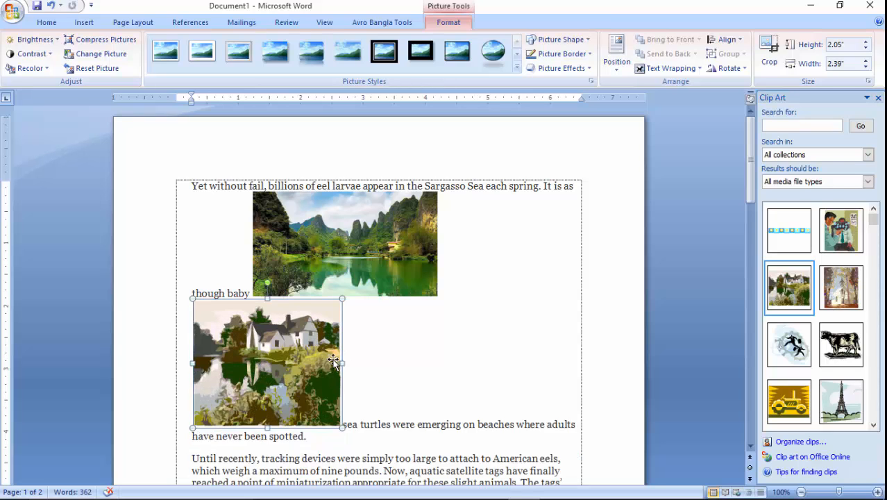
# Step: Move the house clip art into the line "beaches where adults have never been spotted", within the word "never"
pyautogui.moveTo(282, 352); pyautogui.dragTo(513, 368)
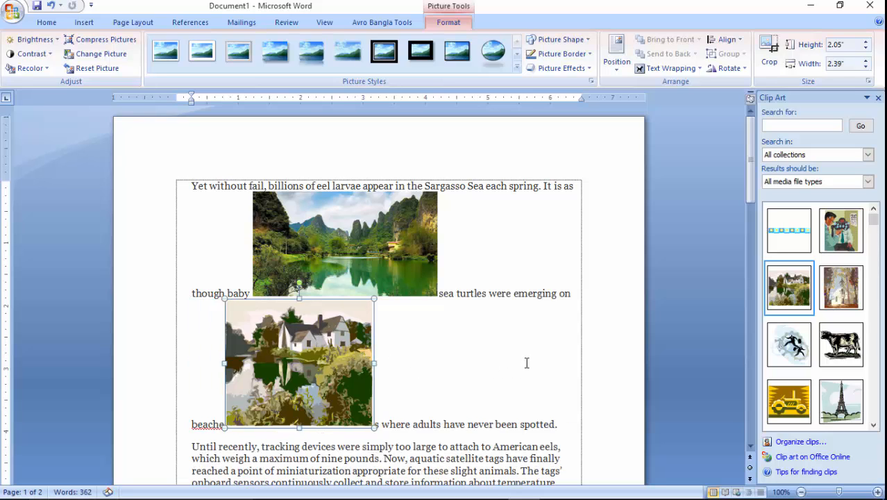
pyautogui.moveTo(285, 336); pyautogui.dragTo(483, 345)
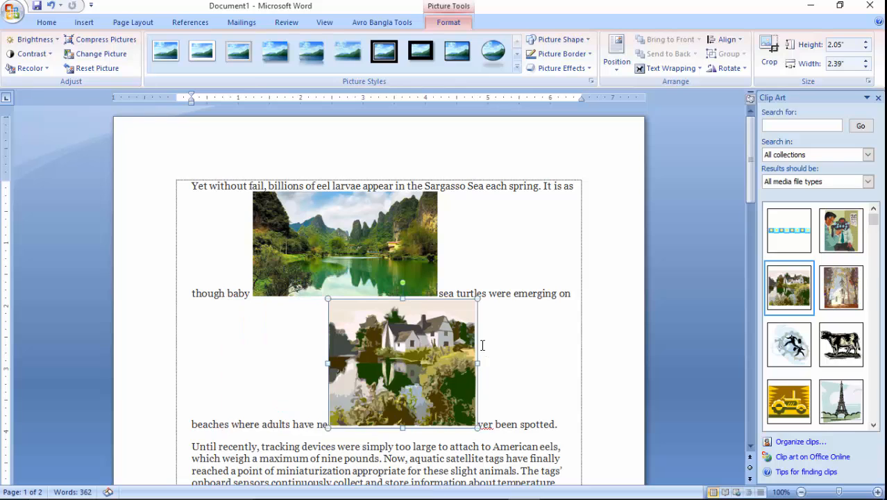
pyautogui.scroll(-3, 527, 356)
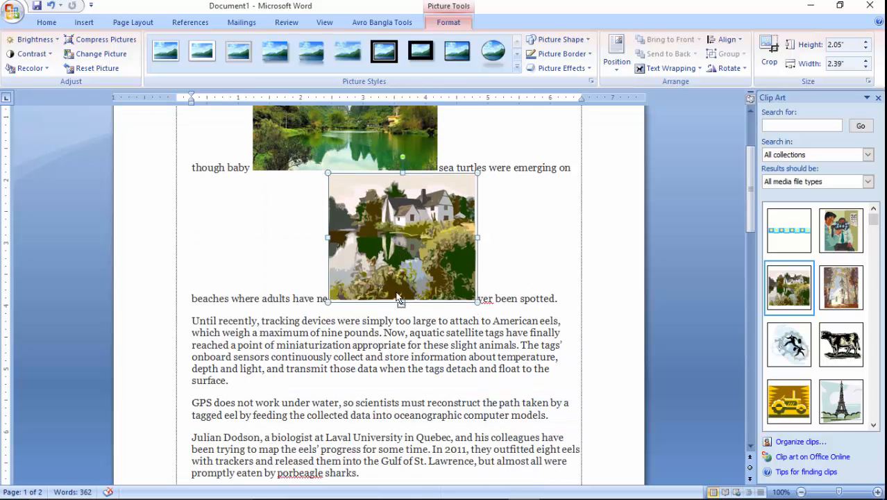
# Step: Move the house clip art to the end of the second paragraph, after "surface.", and enlarge it to about 2.22" high by 2.58" wide
pyautogui.moveTo(400, 300); pyautogui.dragTo(389, 373)
pyautogui.scroll(-2, 480, 281)
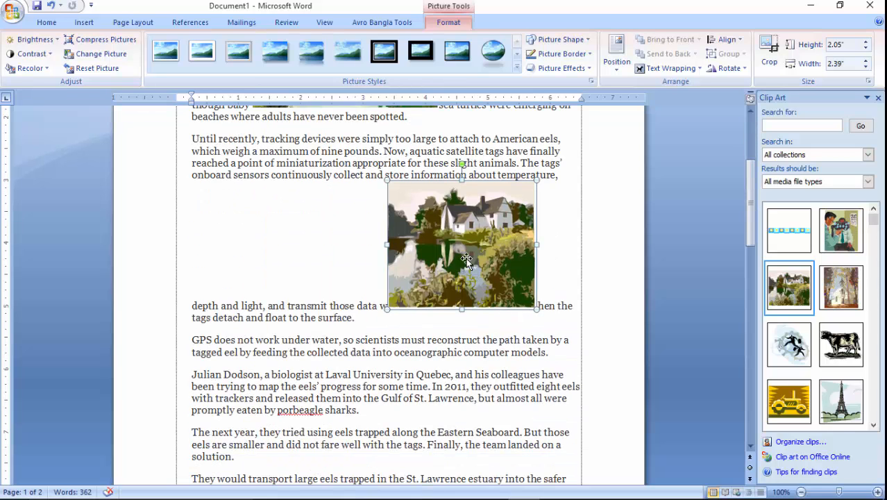
pyautogui.moveTo(455, 286); pyautogui.dragTo(398, 340)
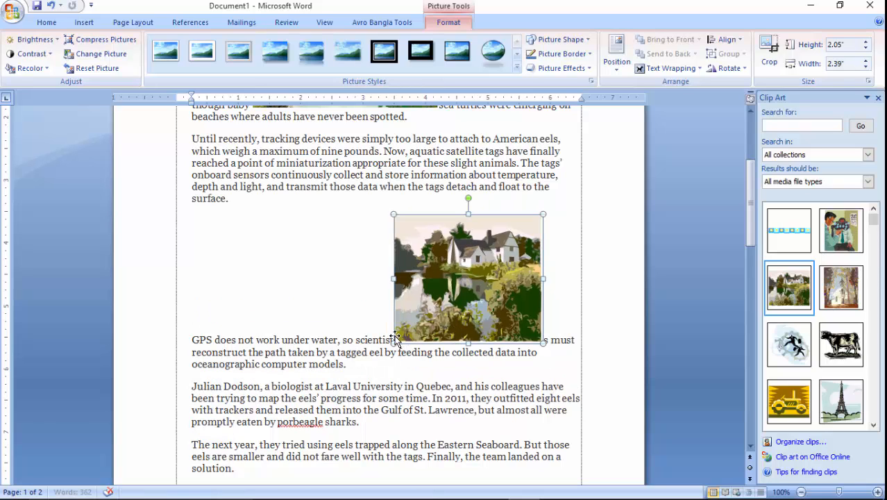
pyautogui.moveTo(458, 298); pyautogui.dragTo(359, 234)
pyautogui.moveTo(409, 278); pyautogui.dragTo(316, 215)
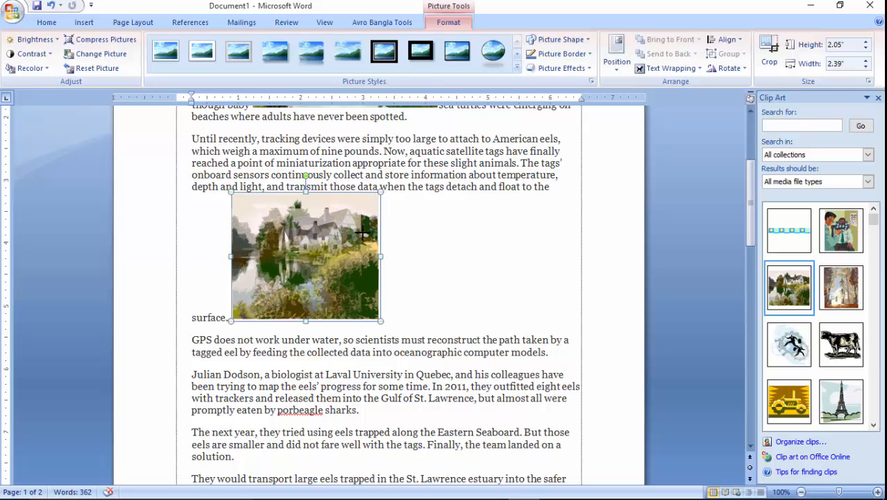
pyautogui.moveTo(381, 193)
pyautogui.mouseDown()
pyautogui.moveTo(363, 194)
pyautogui.moveTo(393, 193)
pyautogui.mouseUp()
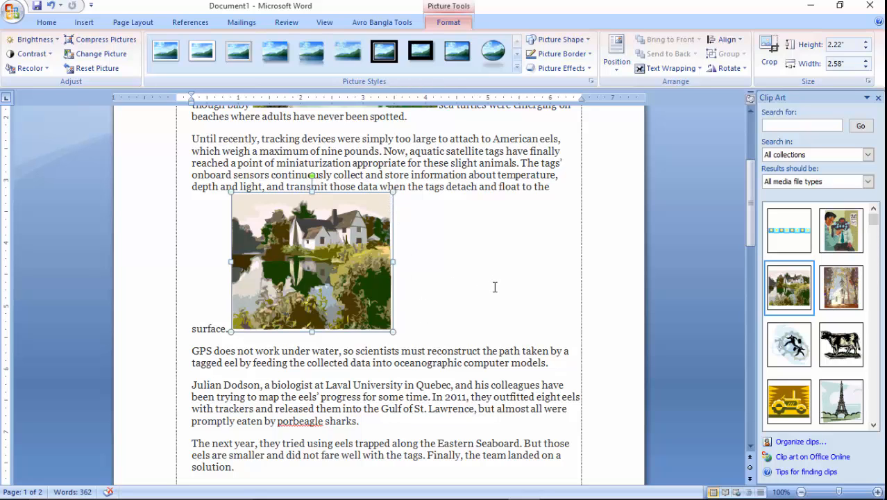
# Step: Check the list of insert topics in the Basic Computing Google Doc and return to the Word document
pyautogui.scroll(-5, 496, 287)
pyautogui.scroll(4, 495, 283)
pyautogui.moveTo(309, 499)
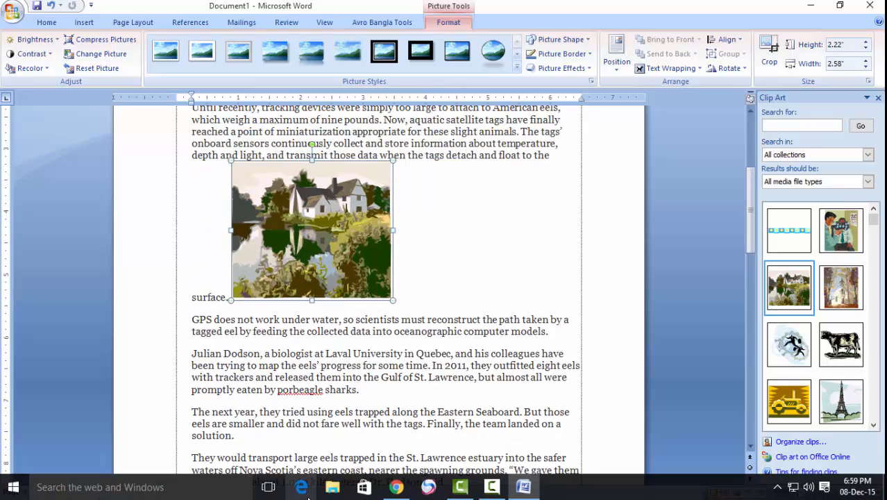
pyautogui.click(396, 489)
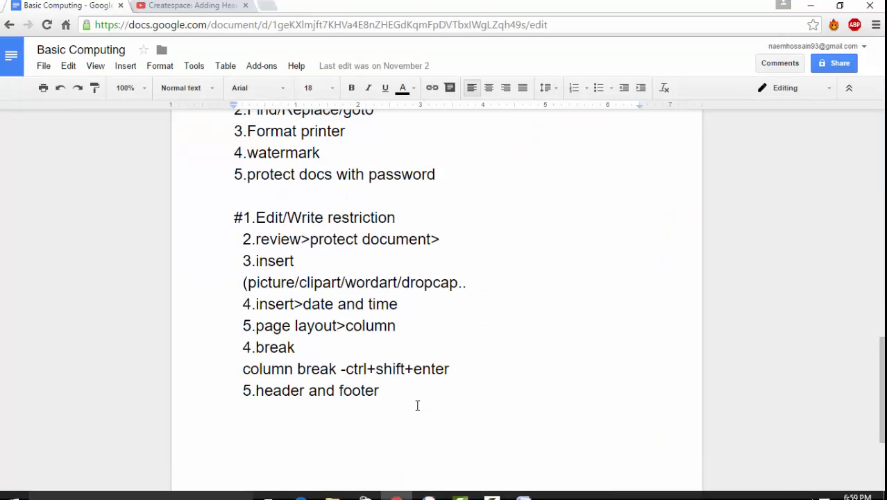
pyautogui.click(406, 493)
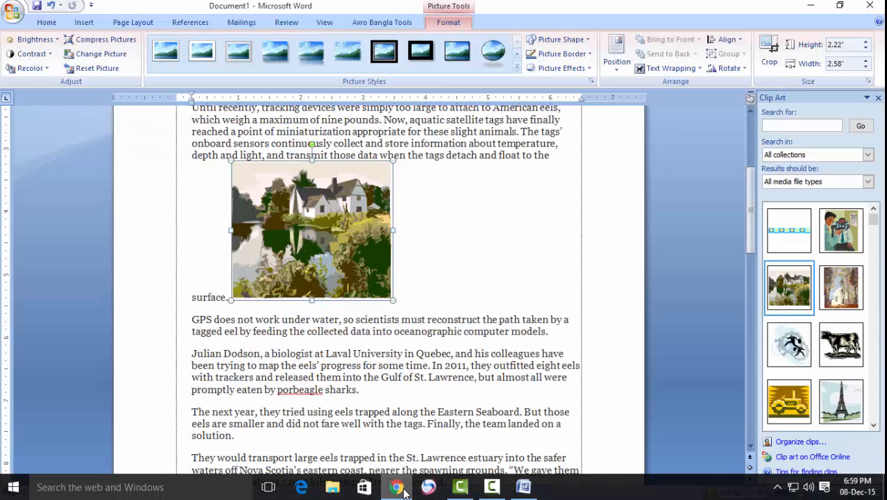
# Step: Insert WordArt reading "BUFT" in the slanted orange 3-D style, using Impact at size 36
pyautogui.scroll(5, 493, 311)
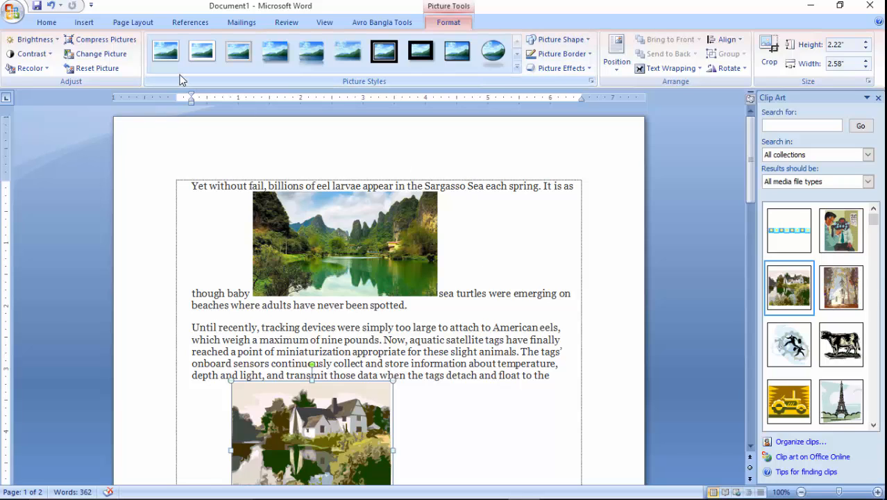
pyautogui.click(83, 22)
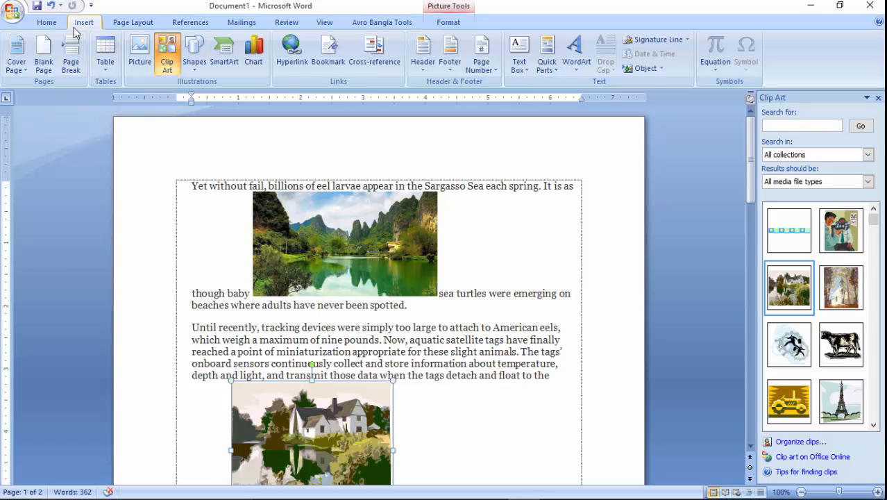
pyautogui.click(582, 62)
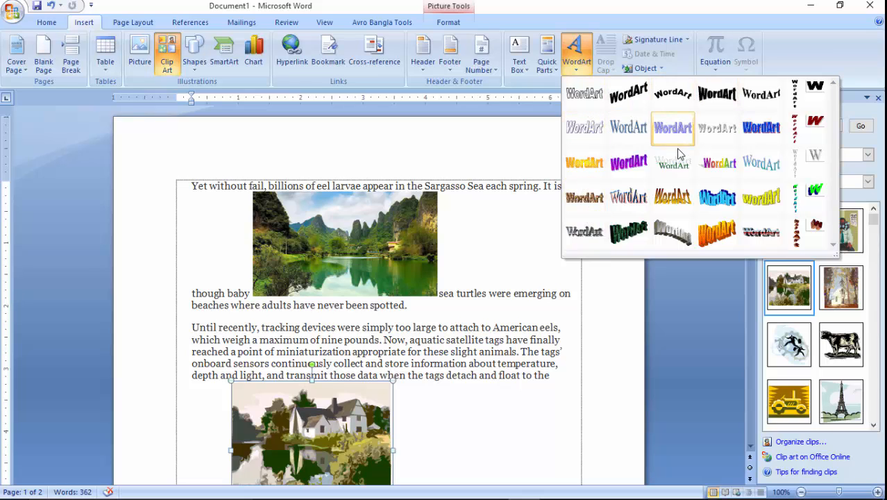
pyautogui.click(715, 236)
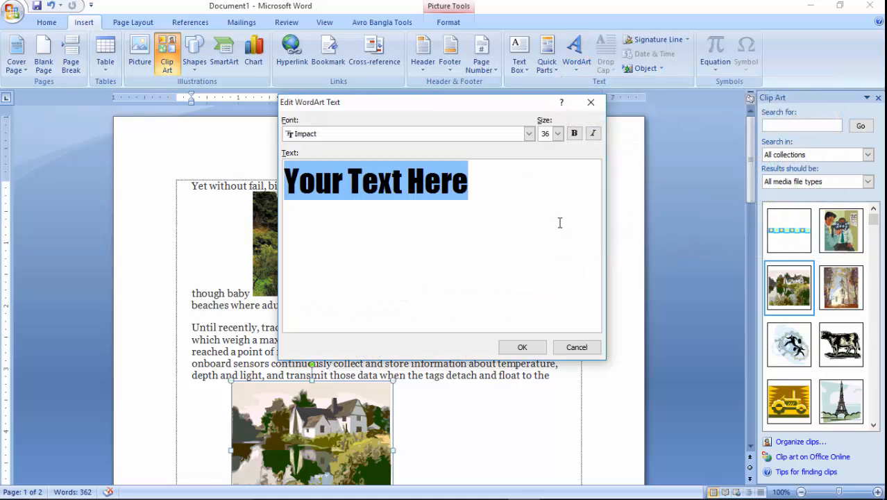
pyautogui.click(519, 191)
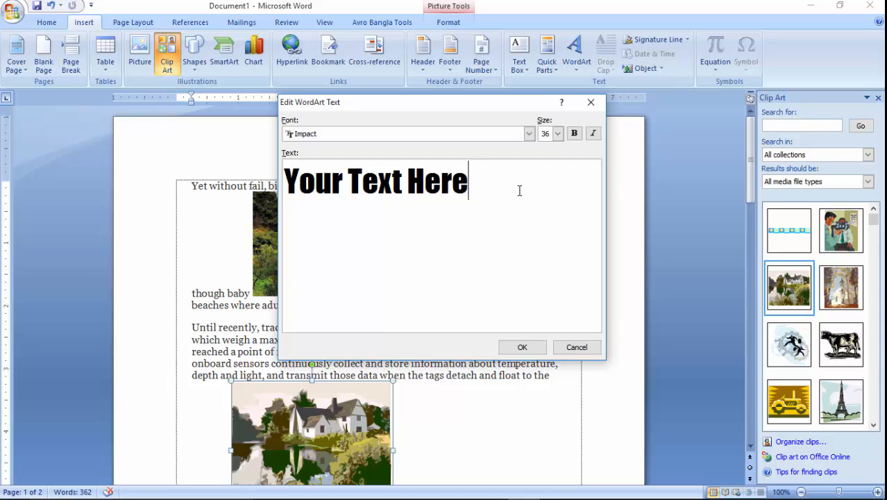
pyautogui.press('BackSpace')
pyautogui.press('BackSpace')
pyautogui.press('BackSpace')
pyautogui.press('BackSpace')
pyautogui.press('BackSpace')
pyautogui.press('BackSpace')
pyautogui.press('BackSpace')
pyautogui.press('BackSpace')
pyautogui.press('BackSpace')
pyautogui.press('BackSpace')
pyautogui.press('BackSpace')
pyautogui.press('BackSpace')
pyautogui.press('BackSpace')
pyautogui.press('BackSpace')
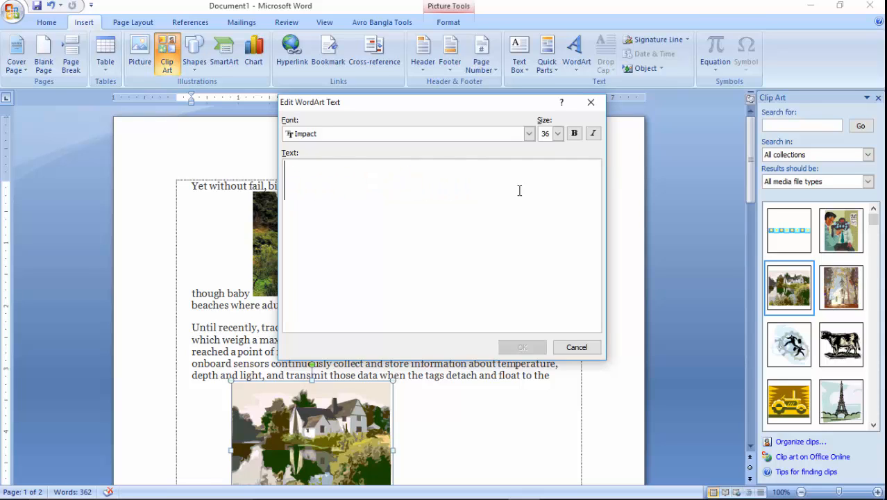
pyautogui.write('BUFT')
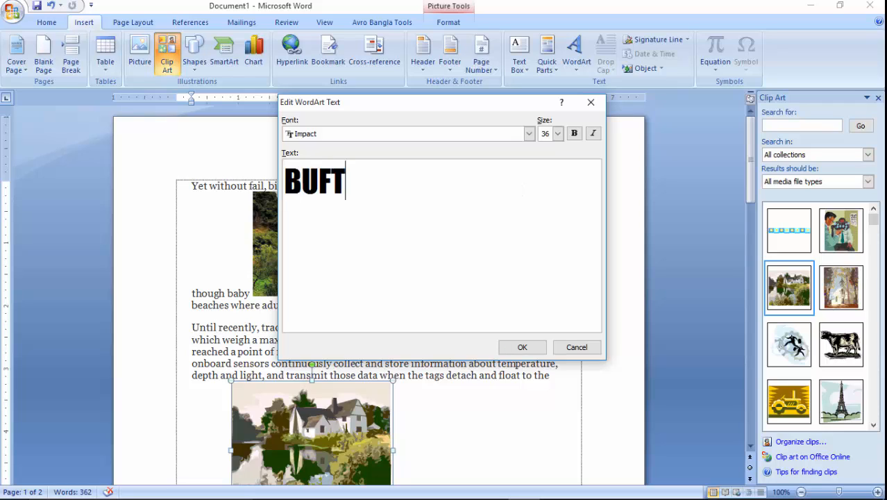
pyautogui.click(522, 347)
# Step: Move the "BUFT" WordArt through the text and place it within the word "weigh" in the second paragraph
pyautogui.scroll(-3, 528, 358)
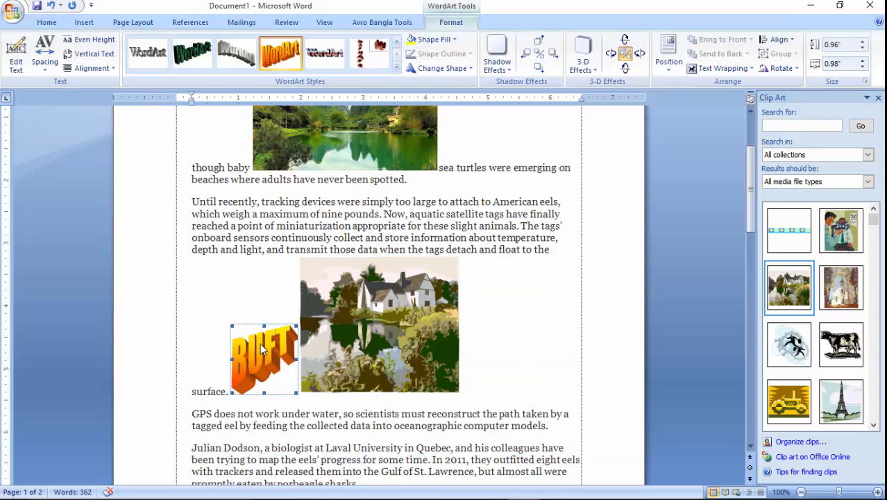
pyautogui.moveTo(259, 359); pyautogui.dragTo(226, 295)
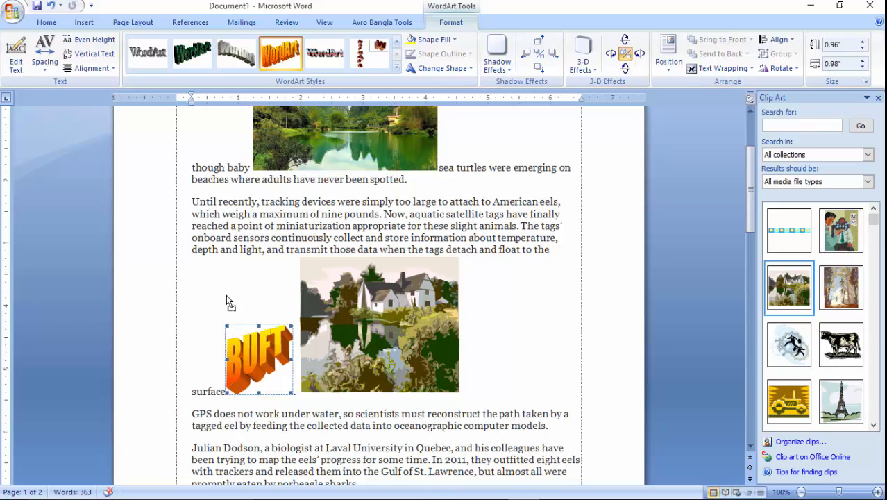
pyautogui.click(242, 304)
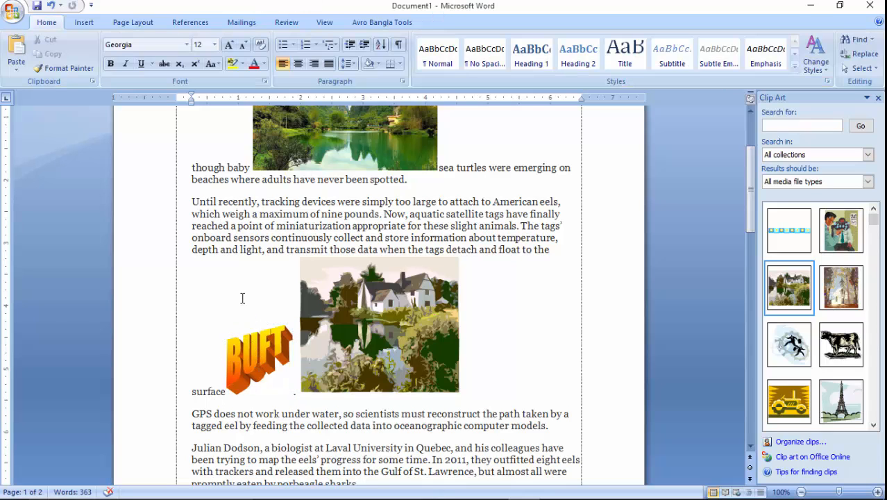
pyautogui.click(256, 365)
pyautogui.moveTo(255, 365); pyautogui.dragTo(287, 226)
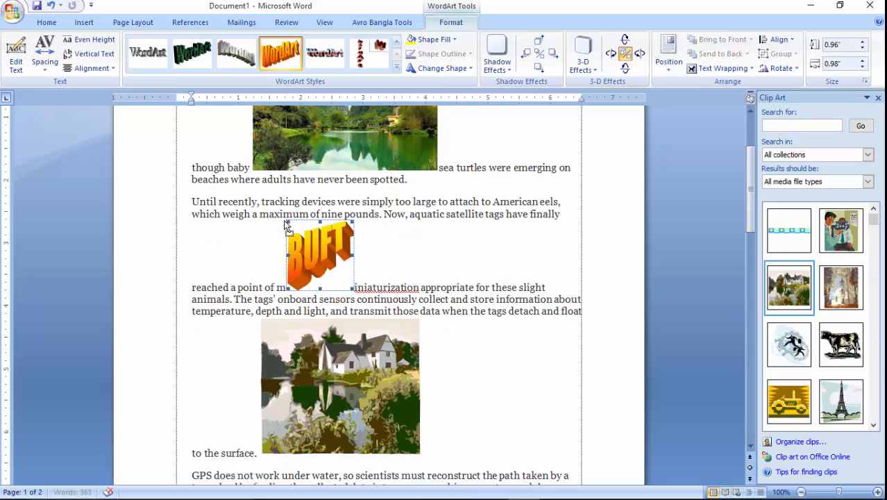
pyautogui.moveTo(322, 252); pyautogui.dragTo(460, 182)
pyautogui.moveTo(450, 219); pyautogui.dragTo(306, 277)
# Step: Review the placed graphics throughout the document, check the topic after WordArt in the Basic Computing Google Doc, and return to Word
pyautogui.scroll(3, 465, 271)
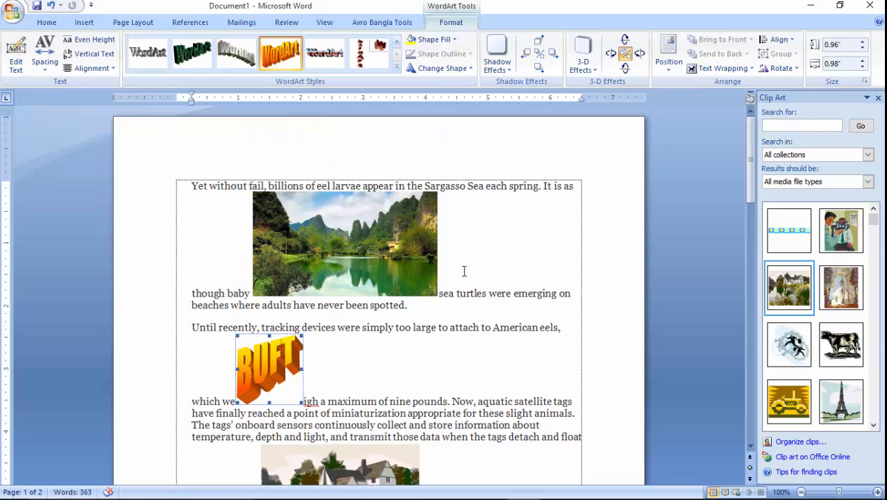
pyautogui.scroll(-5, 477, 270)
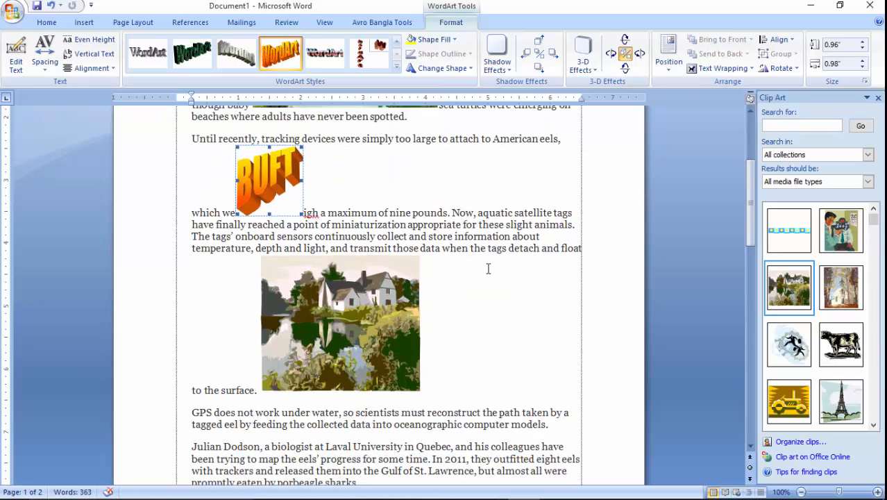
pyautogui.scroll(4, 488, 269)
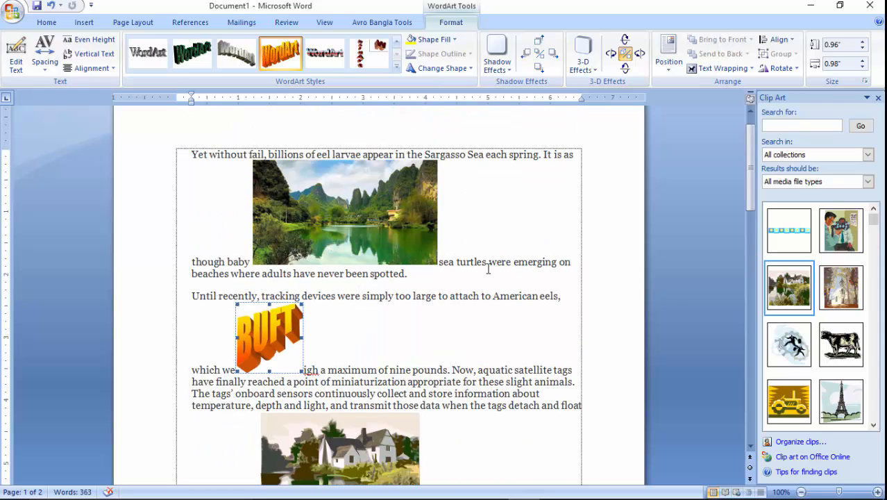
pyautogui.scroll(1, 489, 270)
pyautogui.scroll(-4, 489, 269)
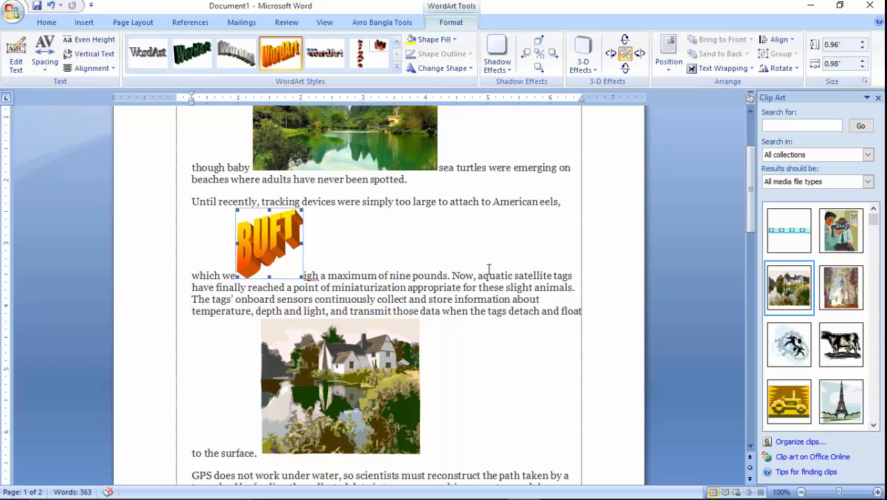
pyautogui.scroll(-6, 489, 270)
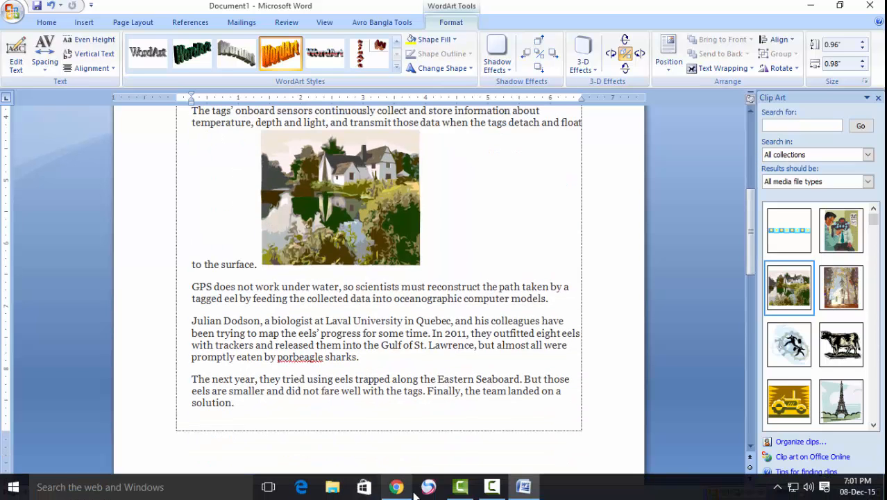
pyautogui.click(396, 486)
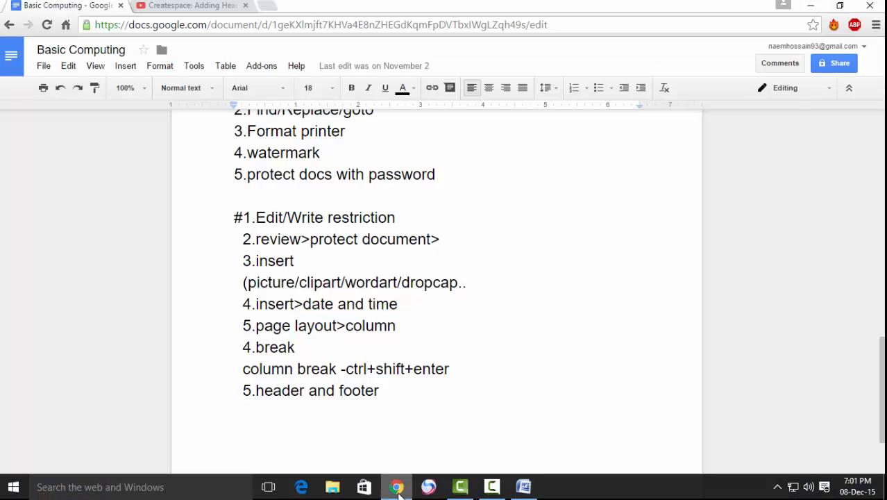
pyautogui.click(397, 492)
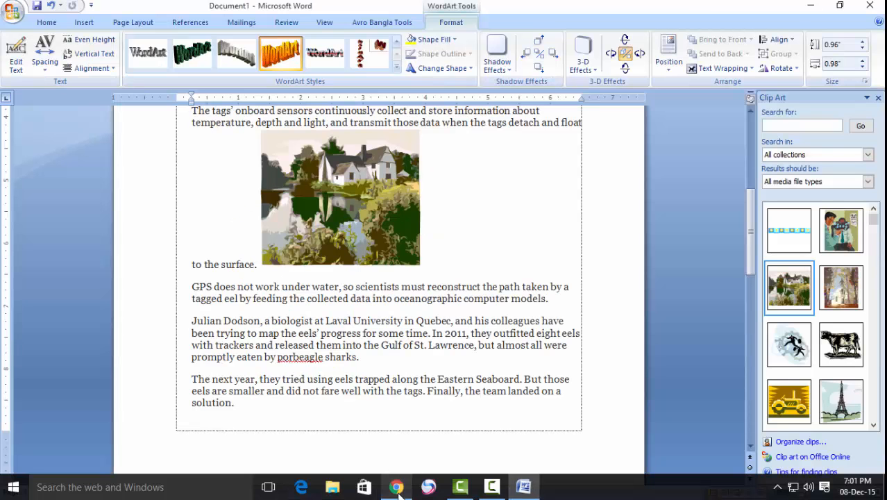
# Step: Undo all WordArt, clip art and picture changes until the document contains only its original text
pyautogui.scroll(1, 540, 204)
pyautogui.scroll(9, 541, 204)
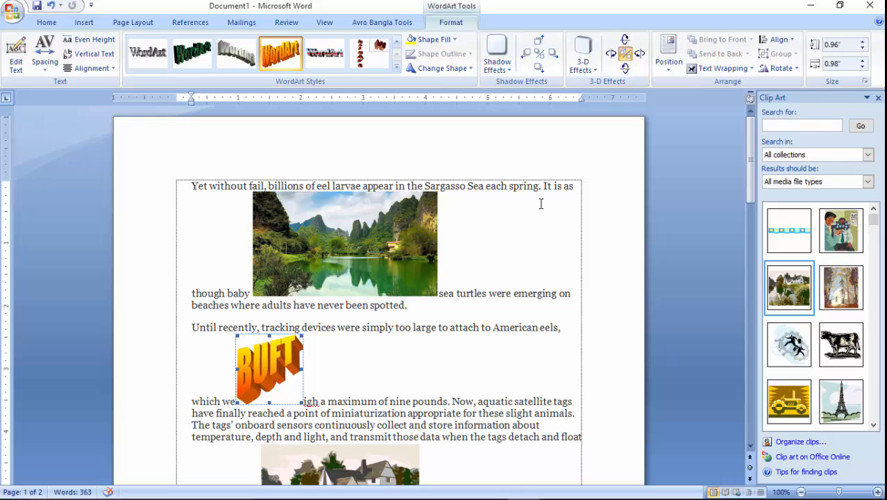
pyautogui.click(50, 7)
pyautogui.click(50, 7)
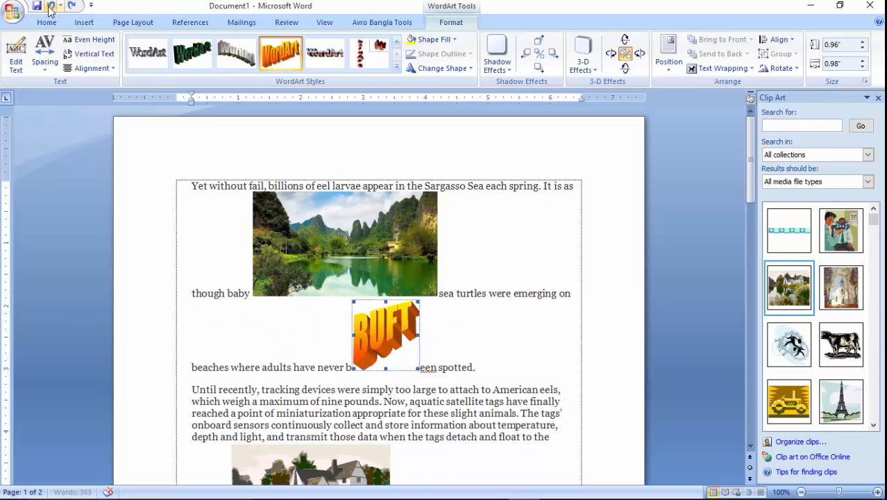
pyautogui.click(50, 6)
pyautogui.click(50, 7)
pyautogui.click(50, 7)
pyautogui.click(50, 7)
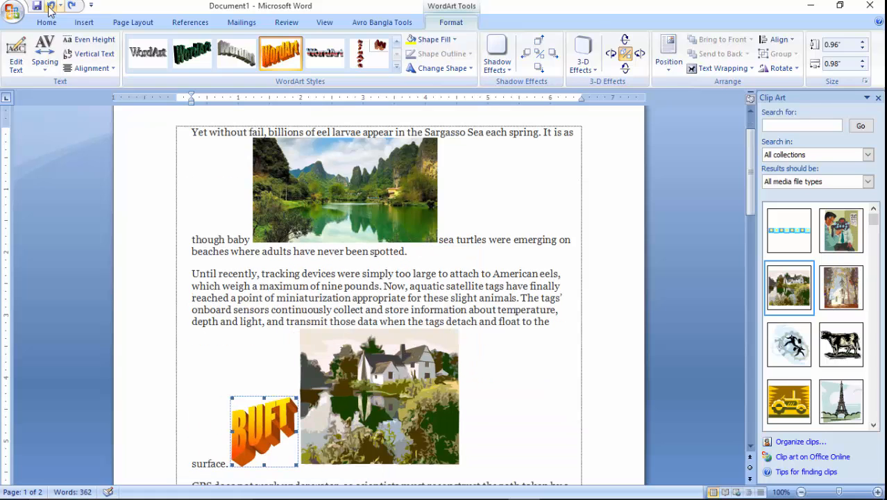
pyautogui.click(50, 7)
pyautogui.click(50, 7)
pyautogui.click(50, 7)
pyautogui.click(50, 6)
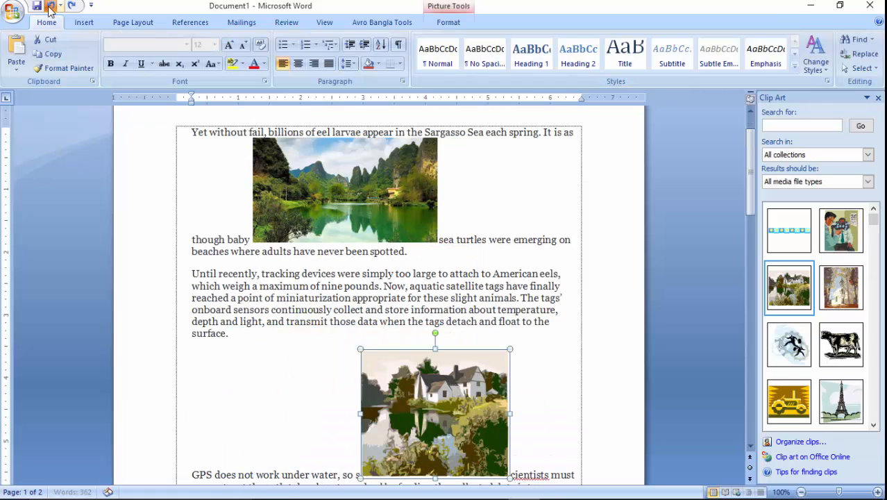
pyautogui.click(50, 7)
pyautogui.click(50, 7)
pyautogui.click(50, 7)
pyautogui.click(50, 7)
pyautogui.click(50, 7)
pyautogui.click(50, 7)
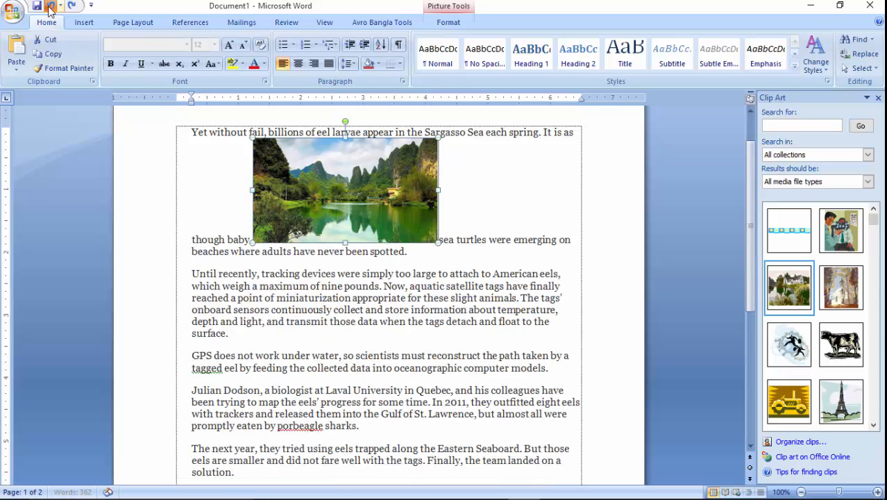
pyautogui.click(50, 7)
pyautogui.click(50, 6)
pyautogui.click(50, 6)
pyautogui.click(50, 7)
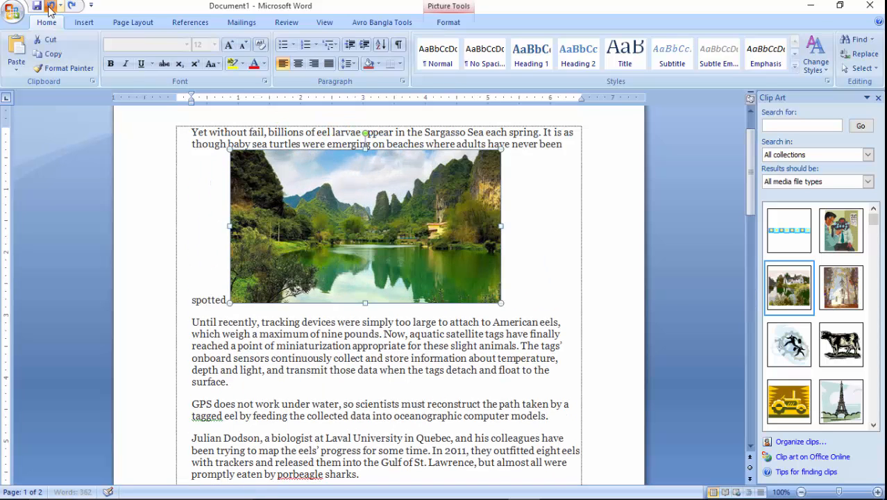
pyautogui.click(50, 7)
pyautogui.click(50, 7)
pyautogui.click(50, 7)
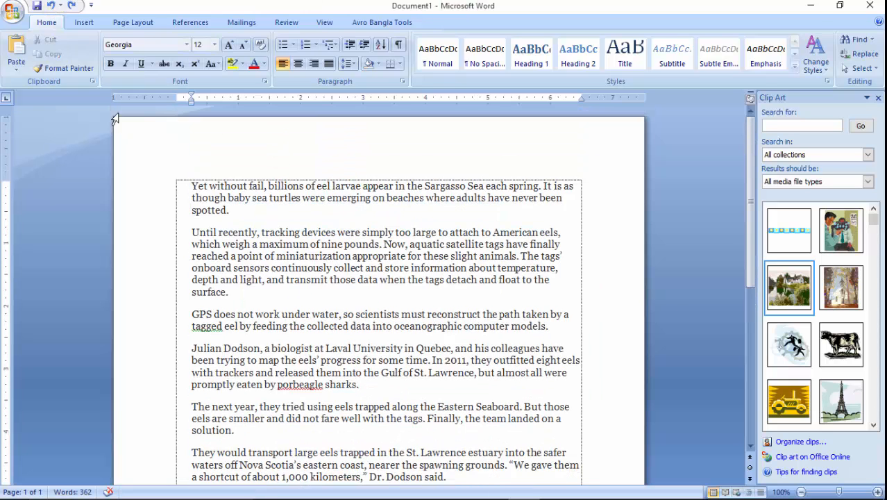
# Step: Apply a Dropped drop cap to the opening "Y" of the first paragraph, check the page, and undo it
pyautogui.click(81, 23)
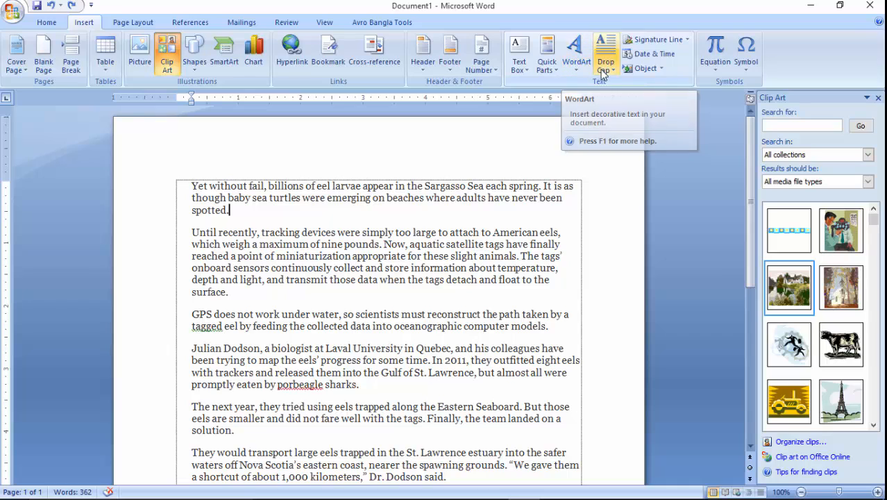
pyautogui.click(196, 187)
pyautogui.moveTo(196, 186); pyautogui.dragTo(200, 186)
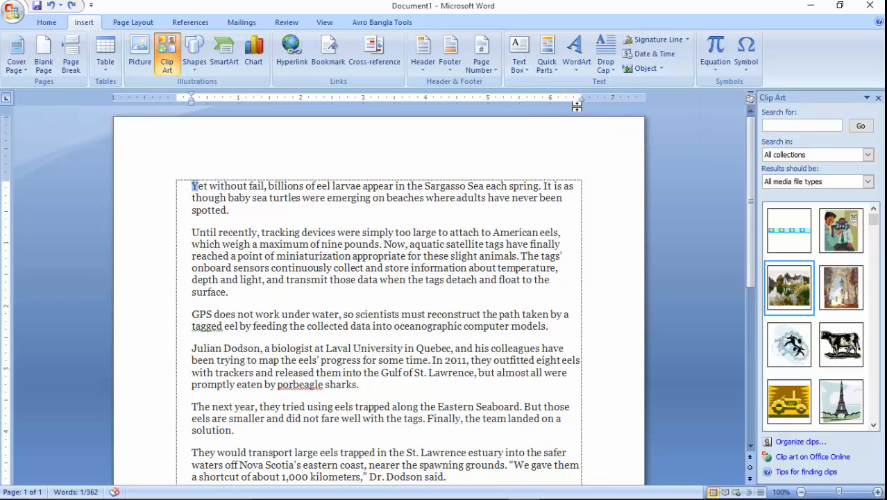
pyautogui.click(606, 62)
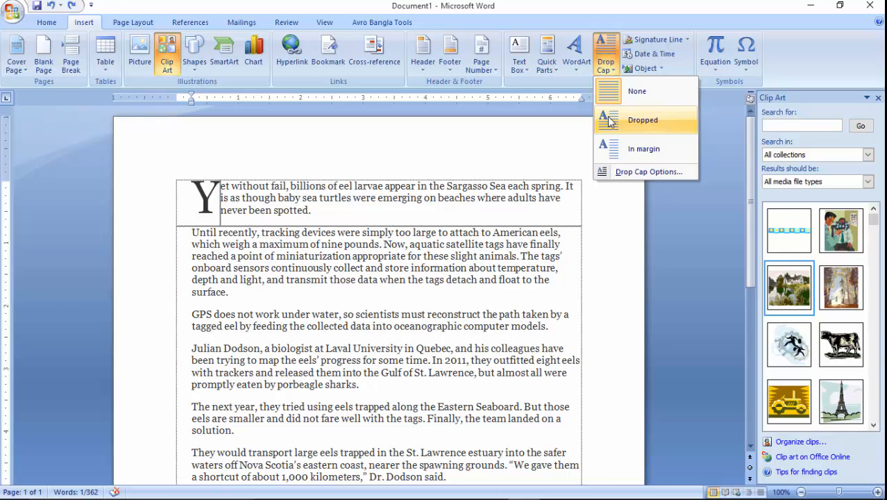
pyautogui.click(609, 121)
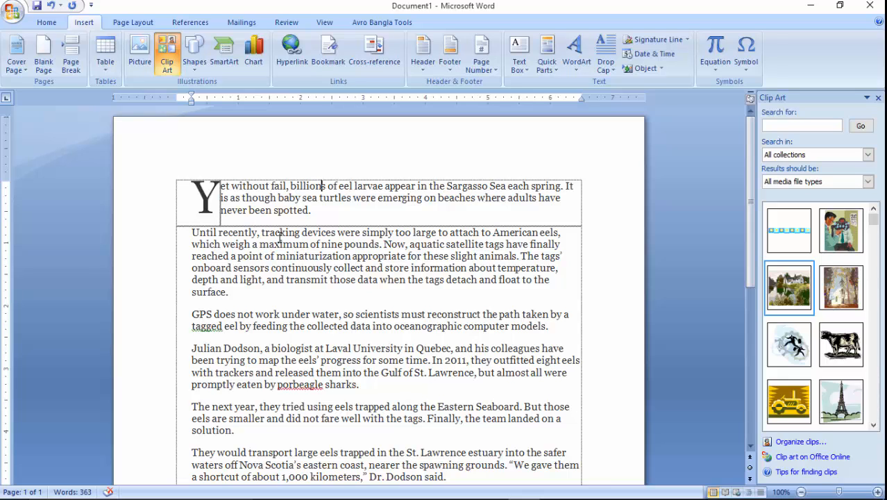
pyautogui.scroll(-9, 280, 236)
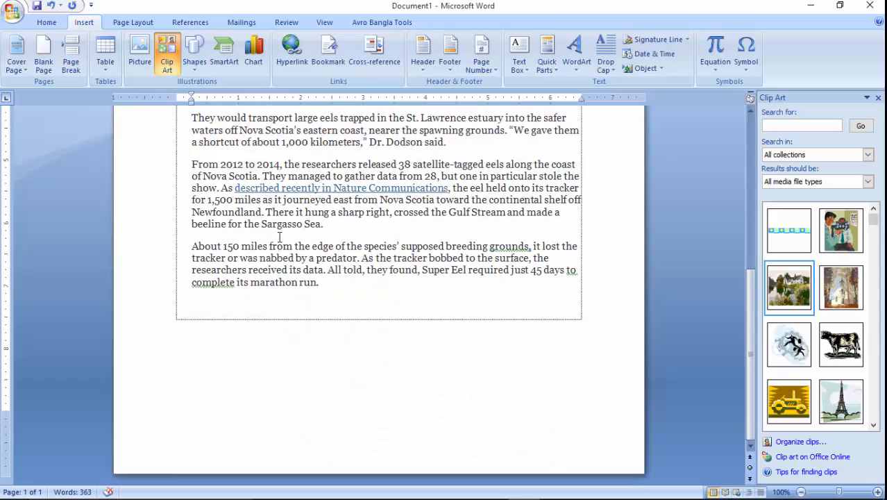
pyautogui.scroll(10, 279, 237)
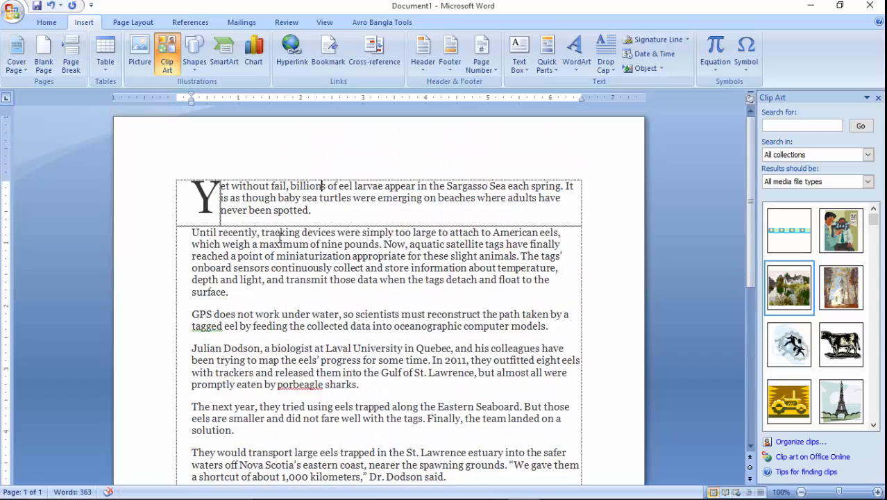
pyautogui.click(50, 5)
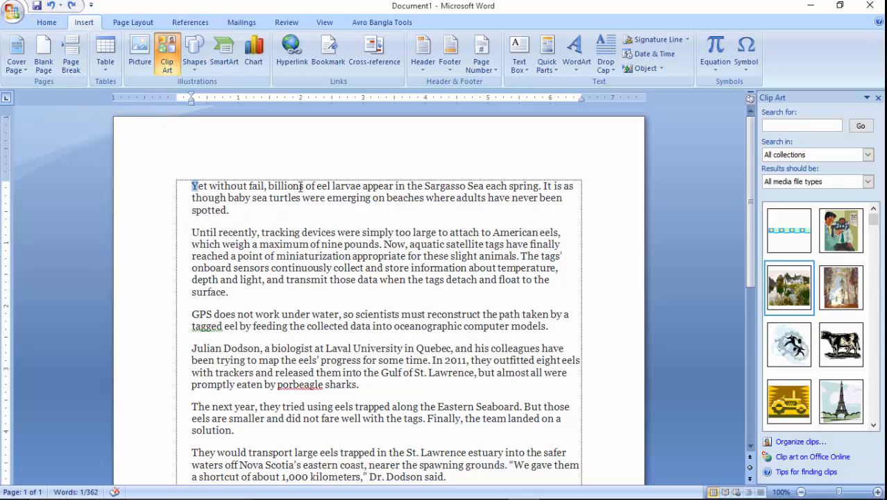
# Step: Select "Yet without fail, billions" in the first paragraph, apply a Dropped drop cap, and check the page
pyautogui.moveTo(304, 186); pyautogui.dragTo(197, 184)
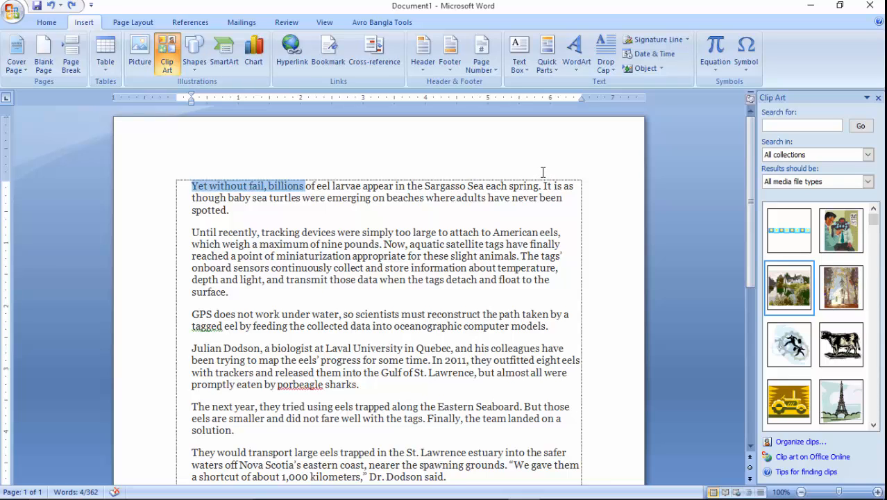
pyautogui.click(605, 54)
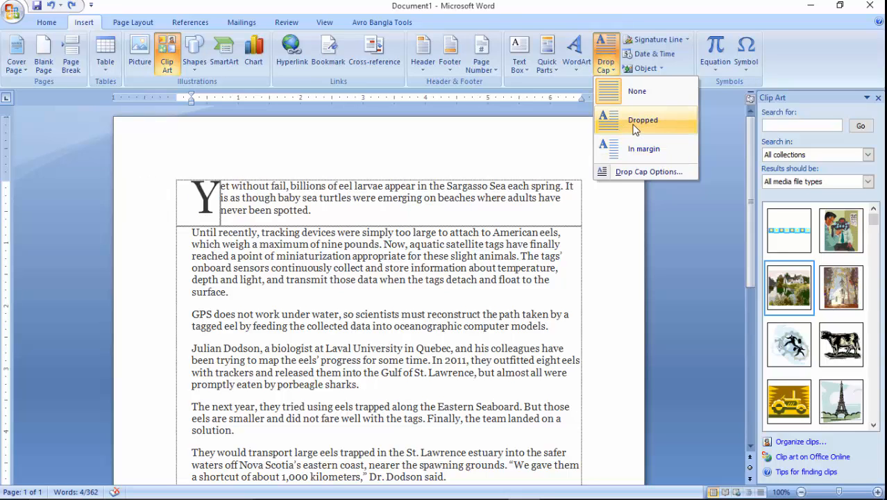
pyautogui.click(635, 128)
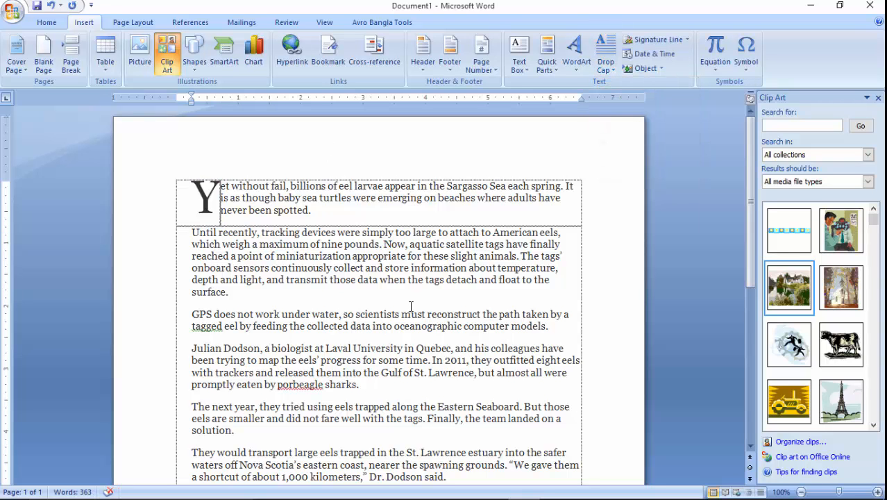
pyautogui.scroll(-10, 414, 306)
pyautogui.scroll(10, 413, 307)
# Step: Check the topic after dropcap in the Basic Computing Google Doc and return to Word
pyautogui.moveTo(364, 493)
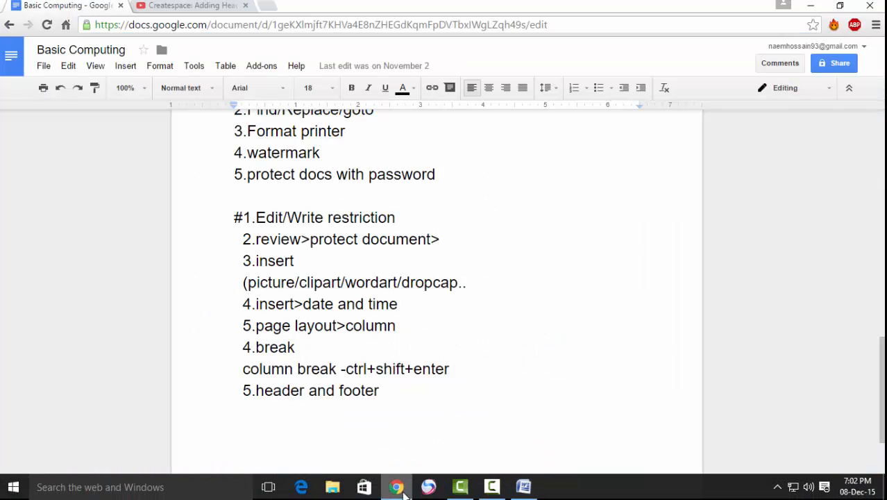
pyautogui.click(395, 486)
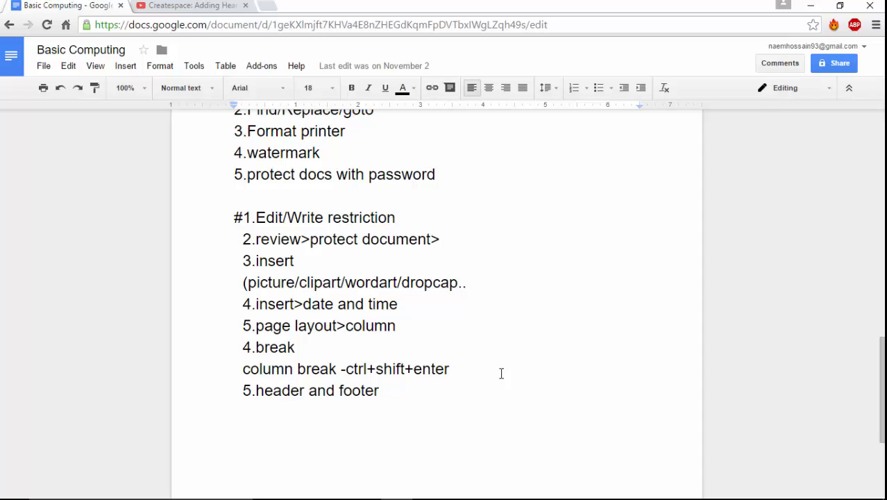
pyautogui.scroll(2, 502, 374)
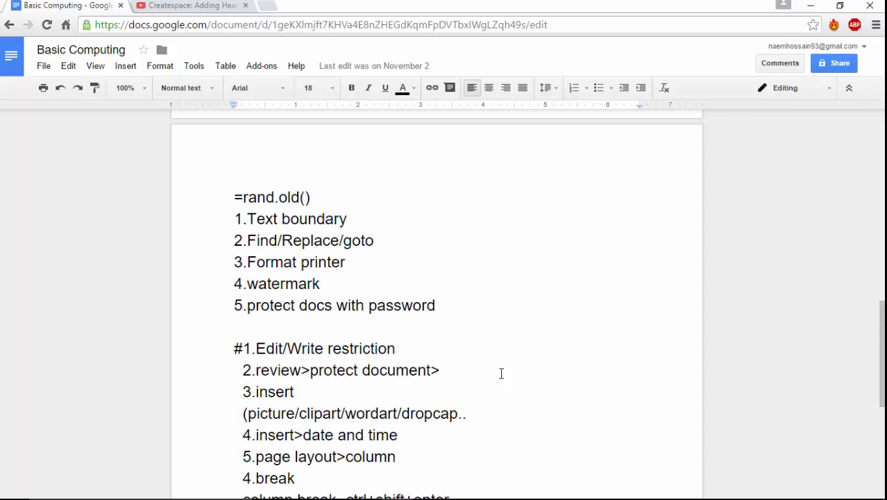
pyautogui.click(809, 7)
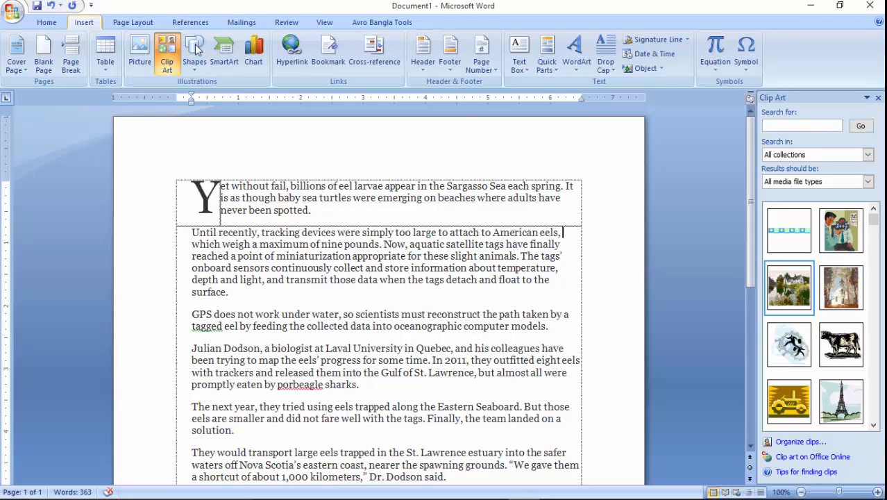
# Step: Insert the current date in the 08-Dec-15 format after "American eels," in the second paragraph and check the inserted text
pyautogui.click(653, 54)
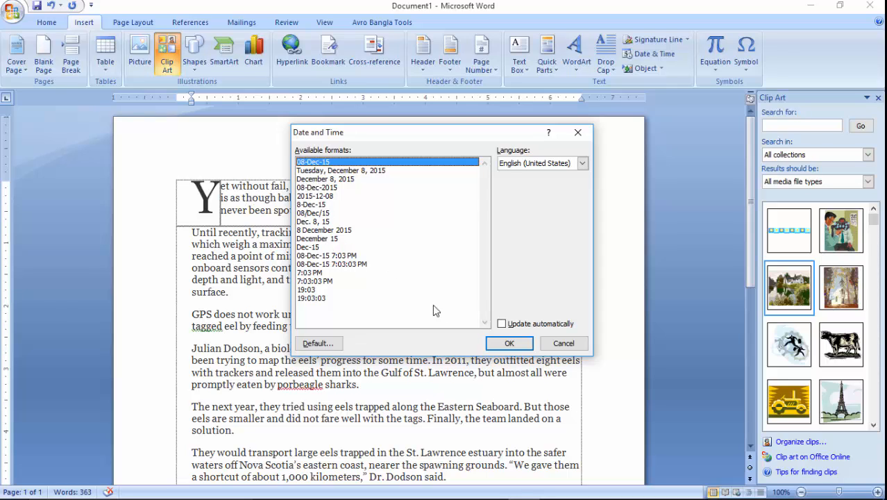
pyautogui.click(320, 163)
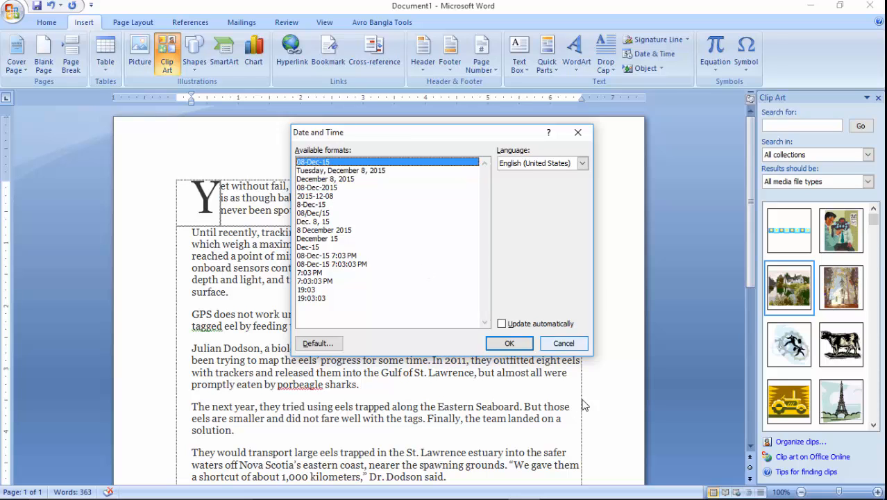
pyautogui.click(516, 344)
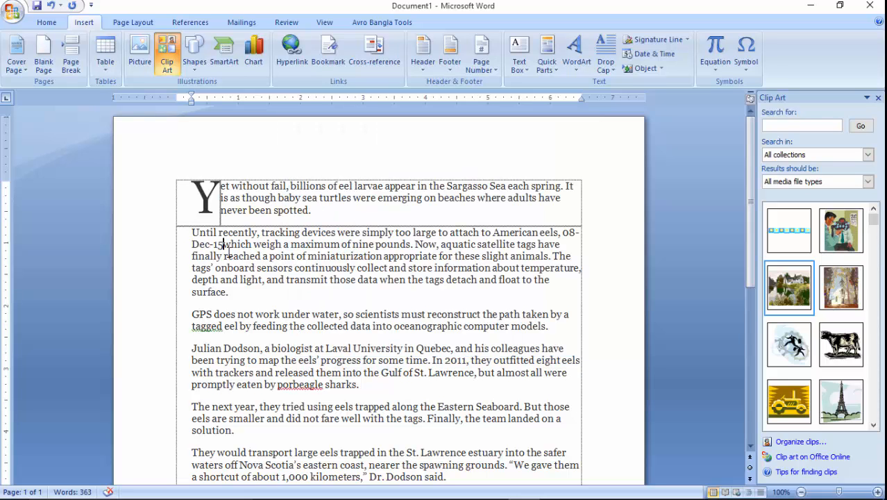
pyautogui.moveTo(253, 245); pyautogui.dragTo(192, 244)
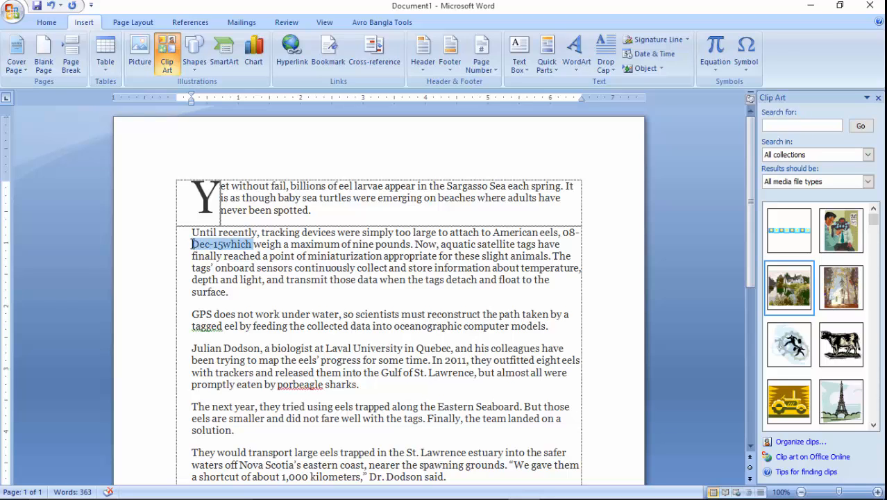
pyautogui.moveTo(560, 233); pyautogui.dragTo(577, 234)
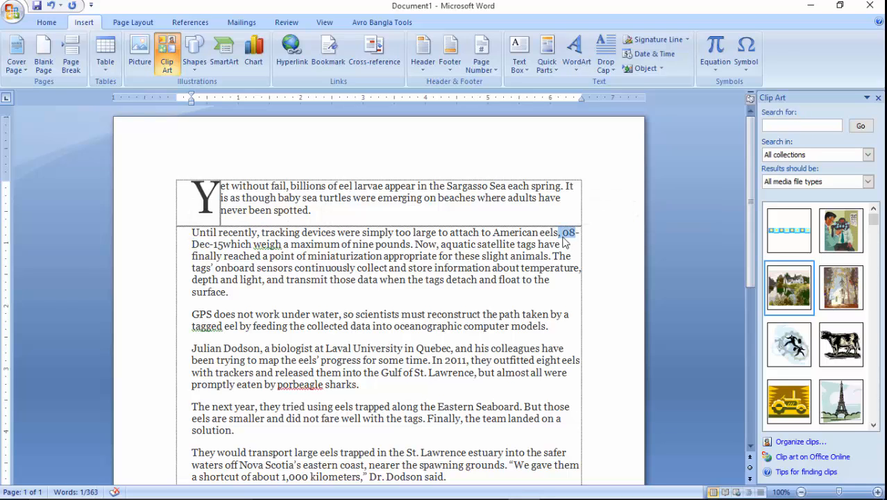
pyautogui.click(564, 243)
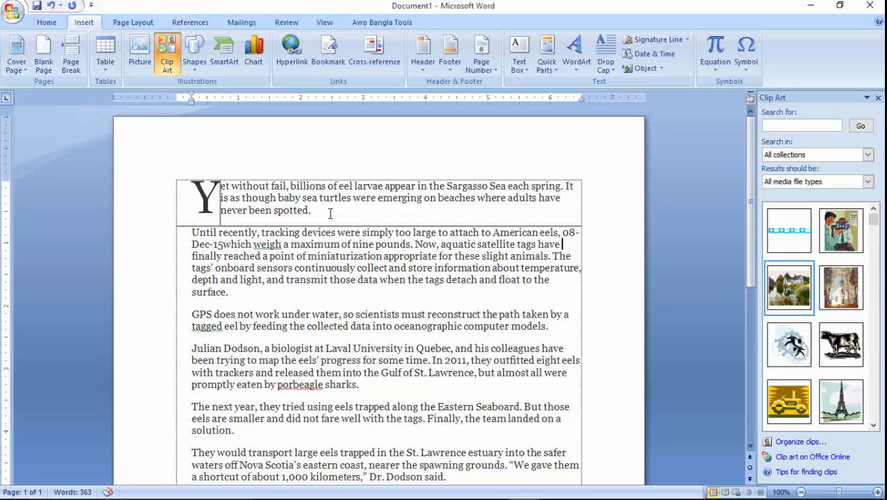
# Step: Insert the date in the 08-Dec-15 format after "never been spotted." at the end of the first paragraph
pyautogui.click(663, 54)
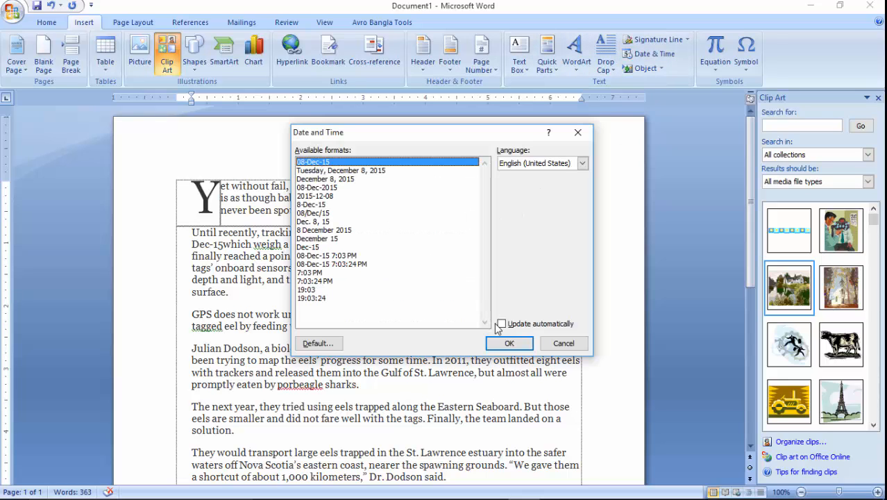
pyautogui.click(509, 343)
pyautogui.moveTo(360, 211); pyautogui.dragTo(312, 208)
pyautogui.click(382, 212)
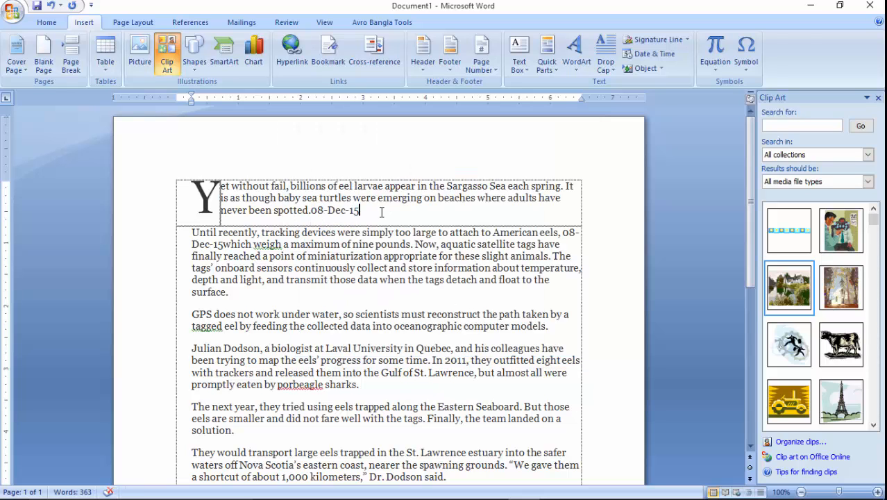
# Step: Insert another 08-Dec-15 date directly after the one ending the first paragraph, with automatic updating enabled
pyautogui.click(642, 56)
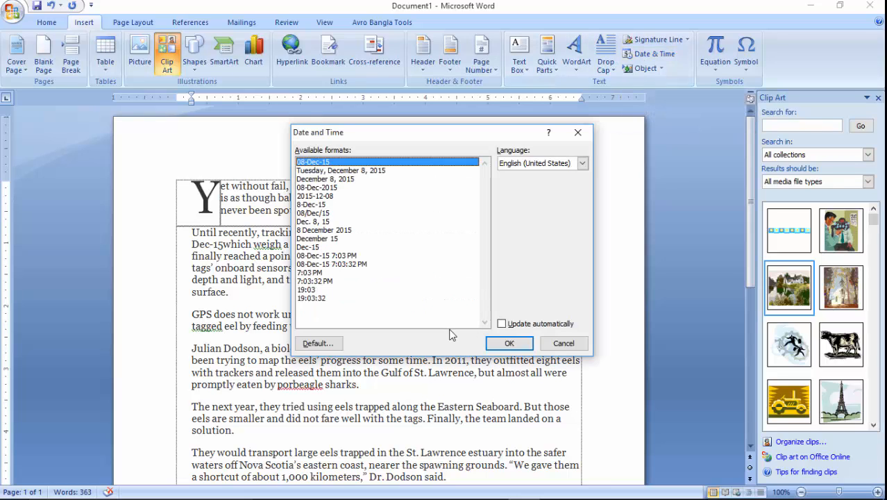
pyautogui.click(504, 328)
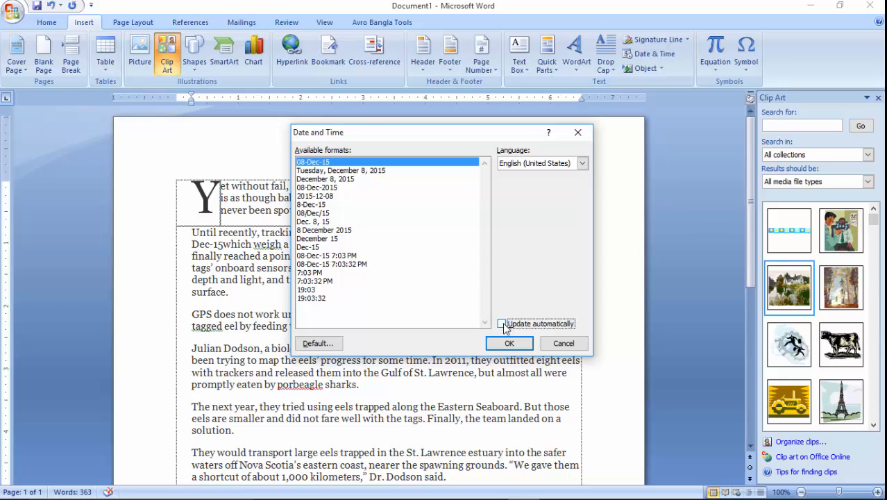
pyautogui.click(505, 325)
pyautogui.click(509, 343)
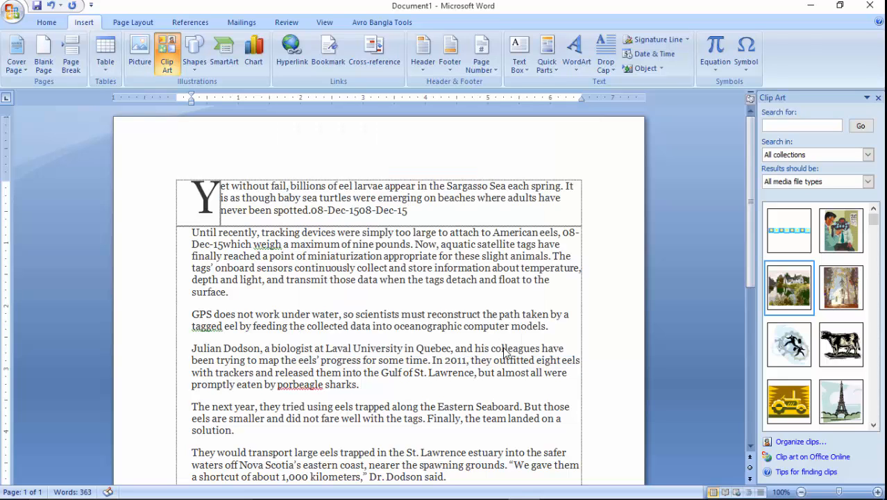
# Step: Review the topic list in the Basic Computing Google Doc for the item after date and time, and return to Word
pyautogui.moveTo(360, 498)
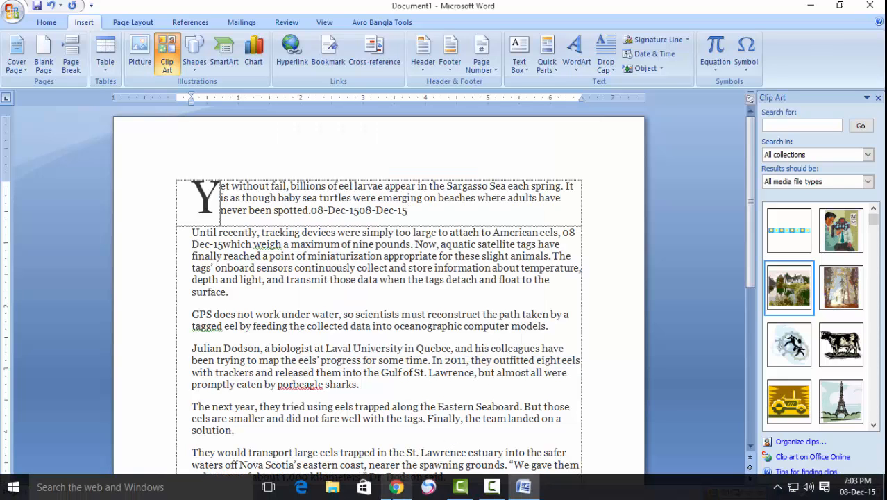
pyautogui.click(396, 486)
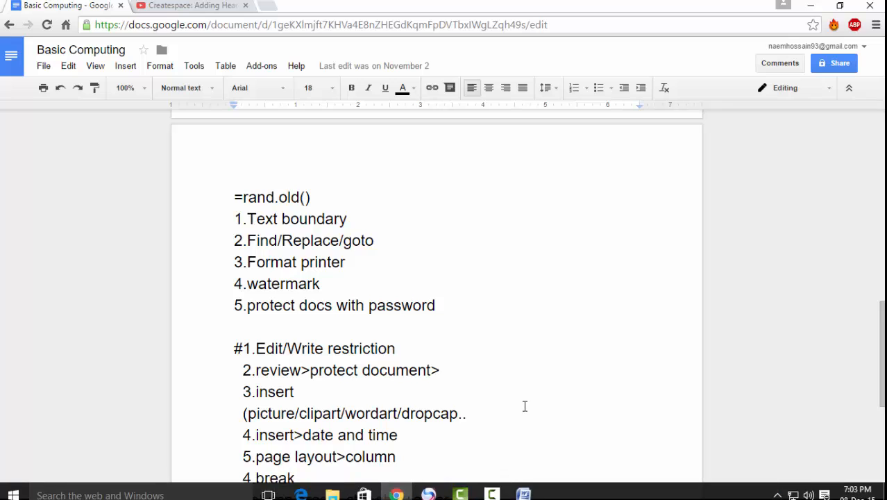
pyautogui.scroll(-2, 534, 405)
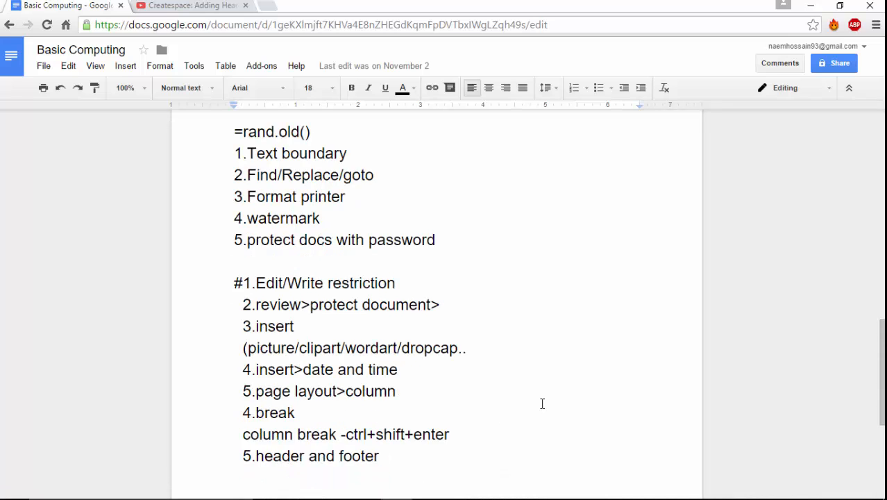
pyautogui.scroll(-2, 543, 403)
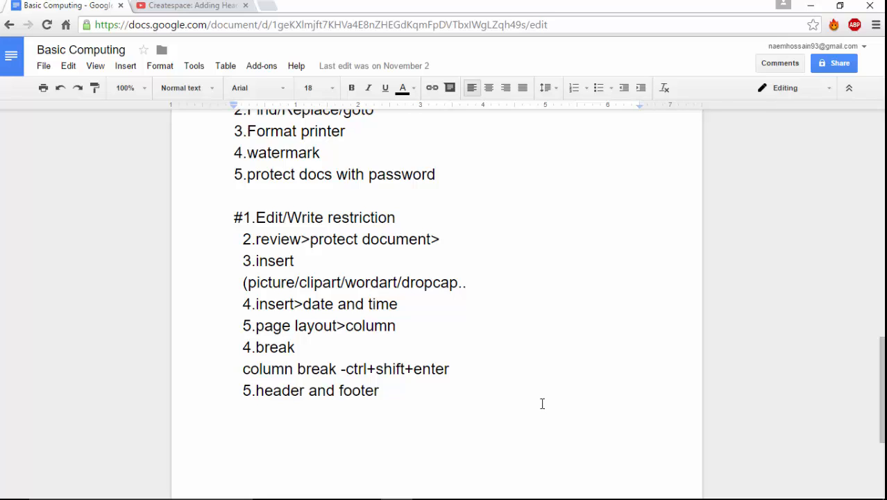
pyautogui.scroll(2, 543, 403)
pyautogui.scroll(4, 544, 401)
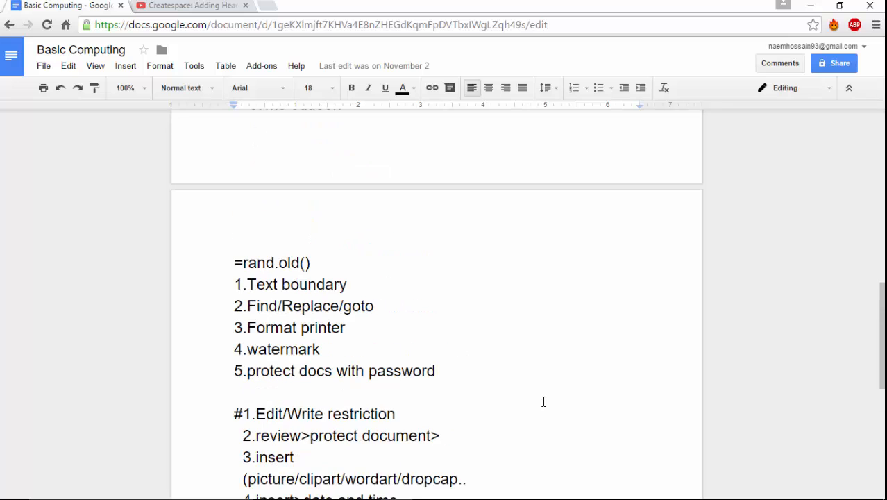
pyautogui.scroll(-4, 543, 402)
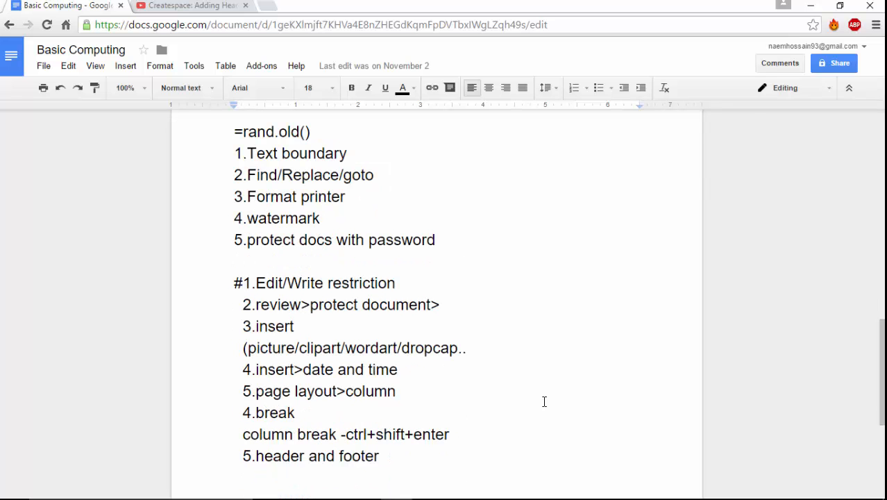
pyautogui.click(798, 9)
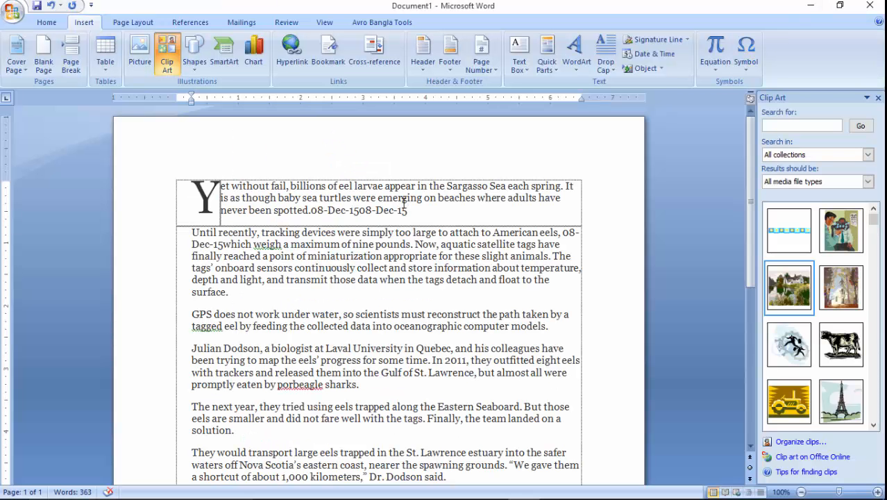
# Step: Close the Clip Art pane and go back to the beginning of the document
pyautogui.scroll(-4, 406, 210)
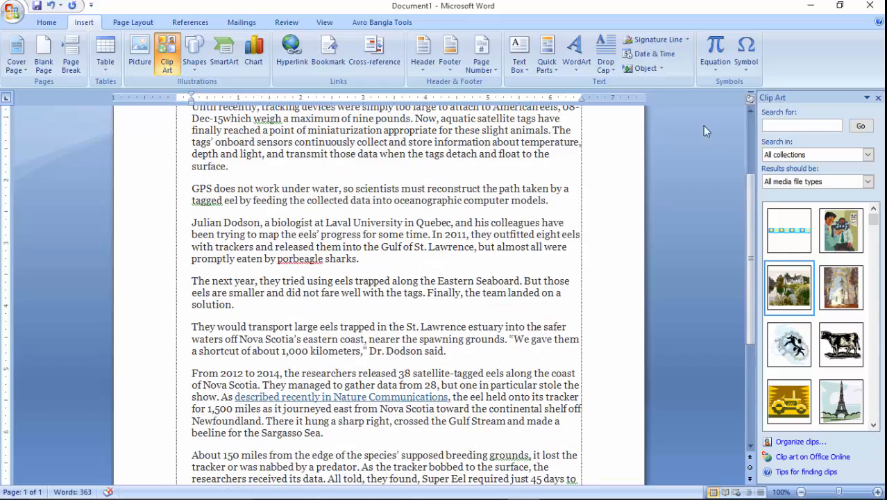
pyautogui.click(877, 97)
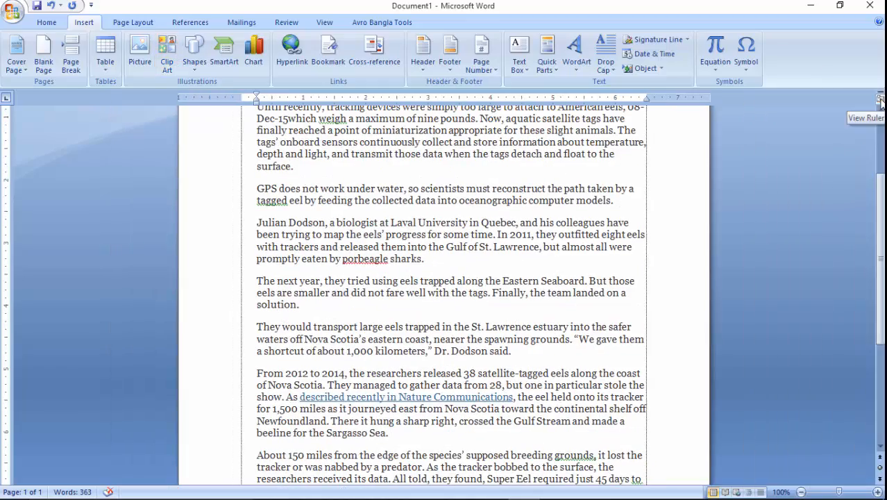
pyautogui.scroll(4, 459, 178)
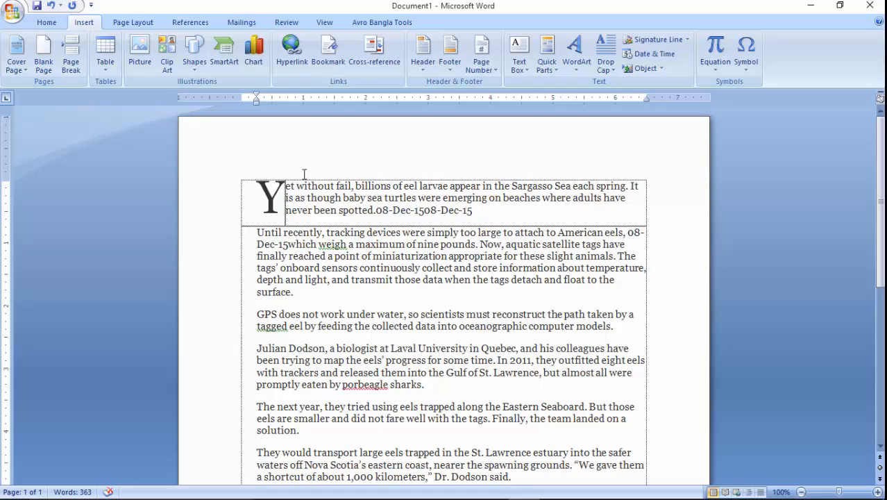
pyautogui.click(56, 24)
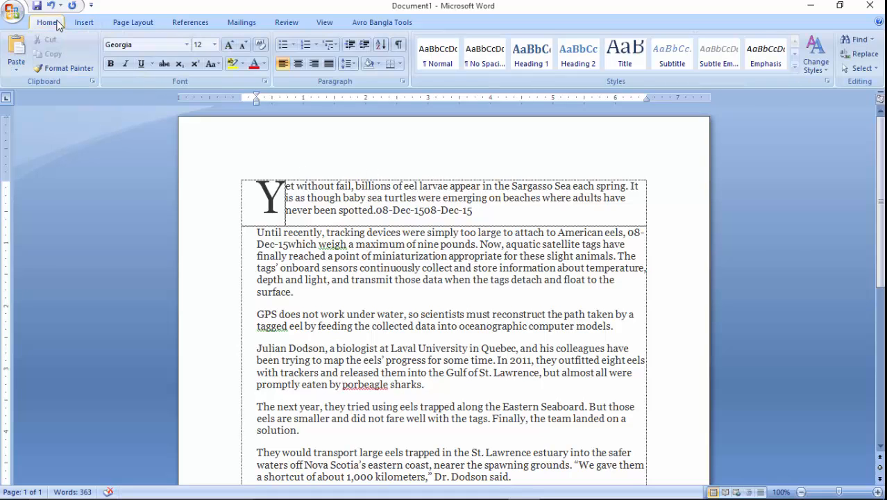
pyautogui.click(85, 22)
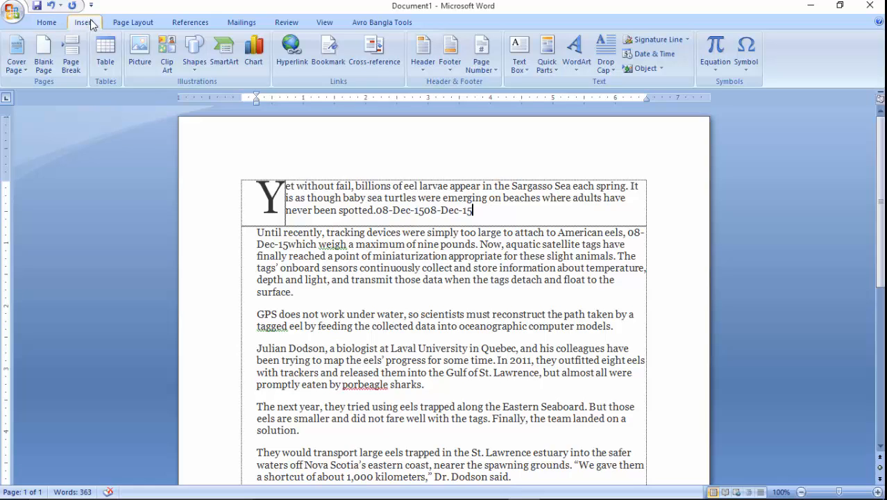
pyautogui.click(129, 25)
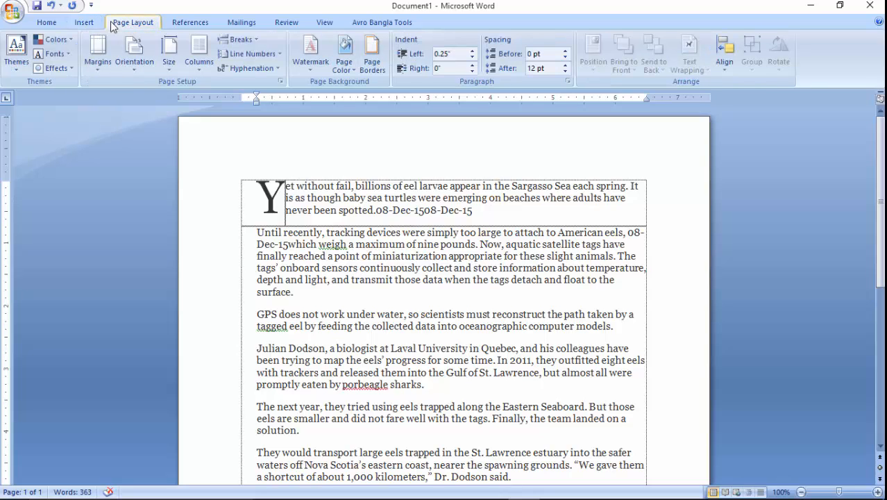
pyautogui.click(85, 24)
pyautogui.click(46, 22)
pyautogui.click(81, 25)
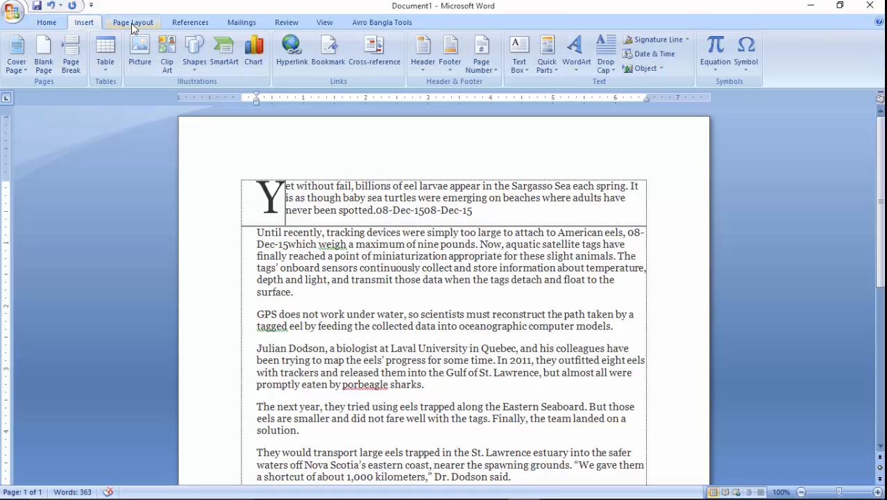
# Step: Lay out the whole document in two columns
pyautogui.click(134, 25)
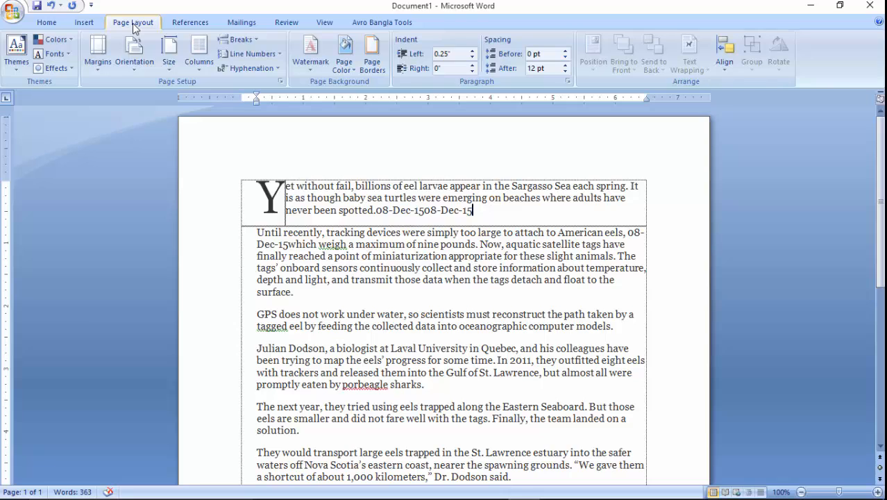
pyautogui.click(210, 73)
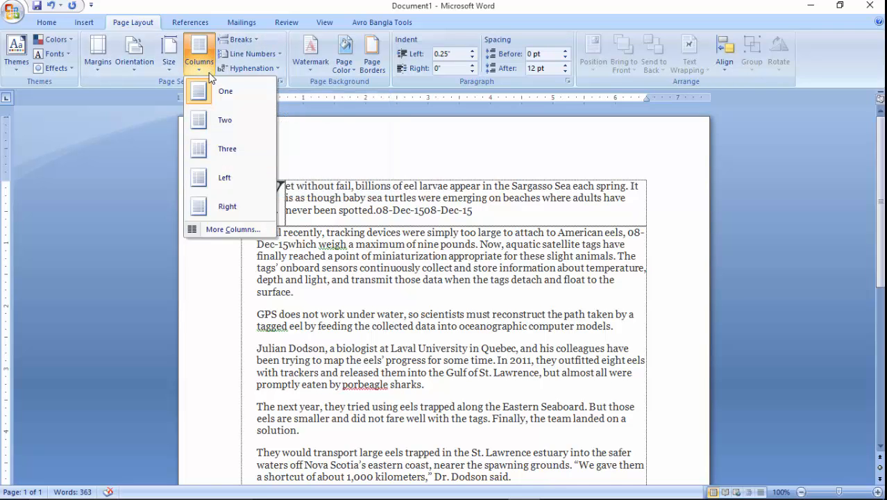
pyautogui.click(221, 121)
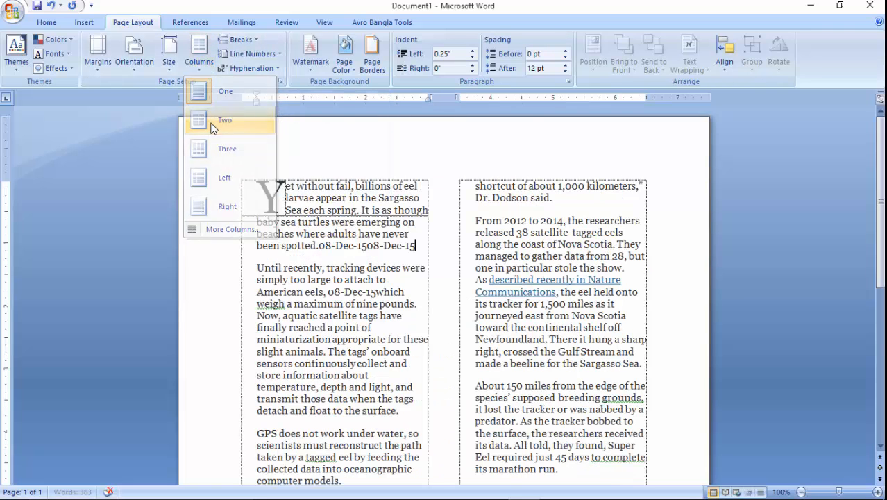
# Step: Examine how the article text flows through the two columns from the beginning to the end of the page
pyautogui.scroll(-3, 444, 257)
pyautogui.scroll(-6, 445, 257)
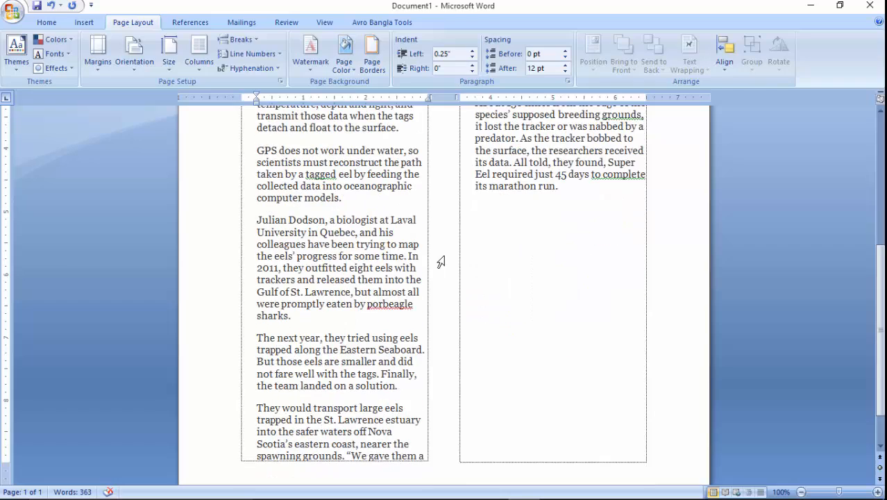
pyautogui.scroll(10, 444, 258)
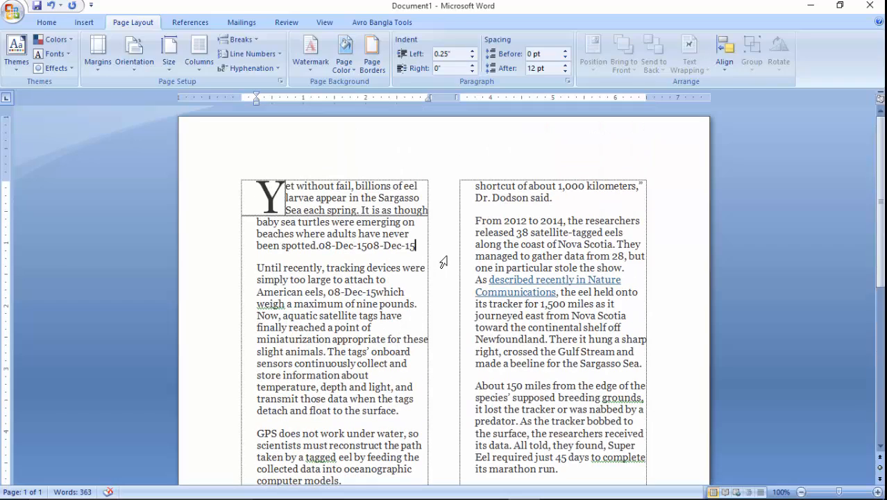
pyautogui.scroll(-2, 451, 256)
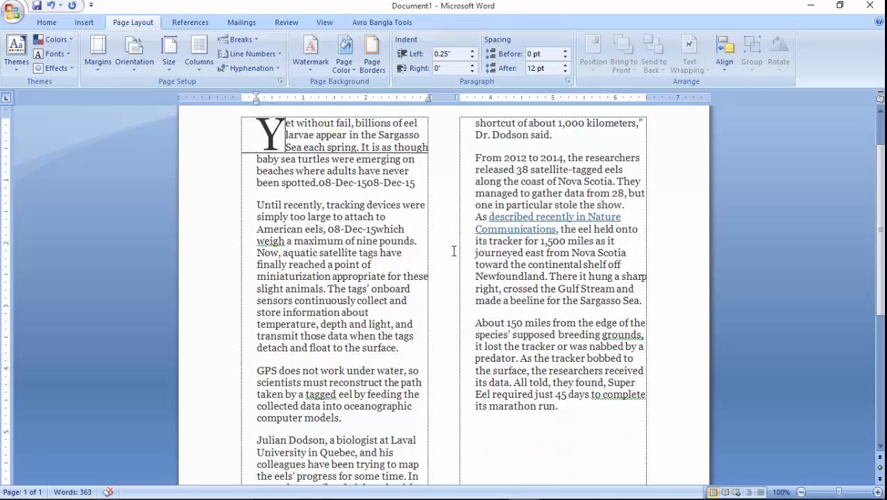
pyautogui.scroll(2, 454, 251)
pyautogui.scroll(-3, 454, 251)
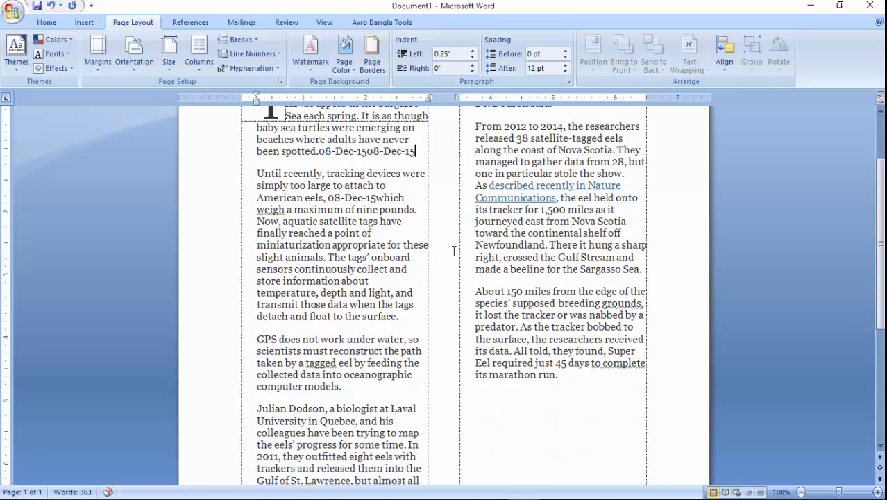
pyautogui.scroll(-8, 454, 250)
pyautogui.scroll(11, 454, 251)
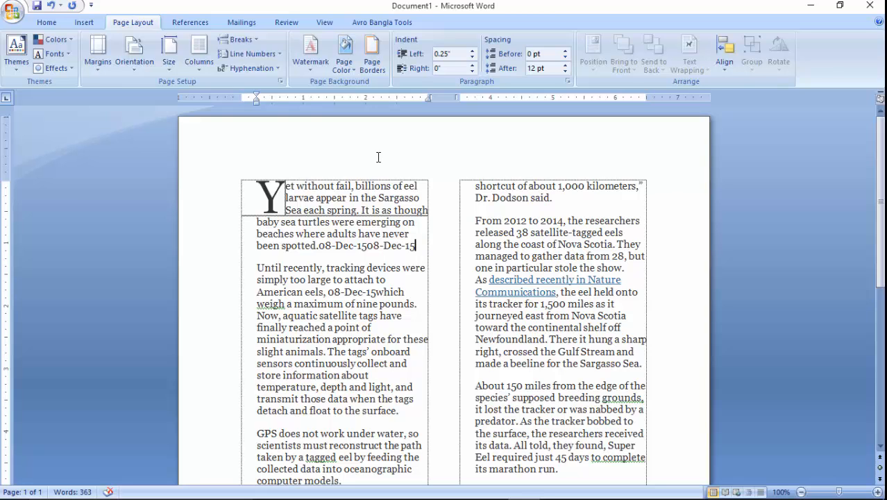
pyautogui.scroll(-9, 378, 157)
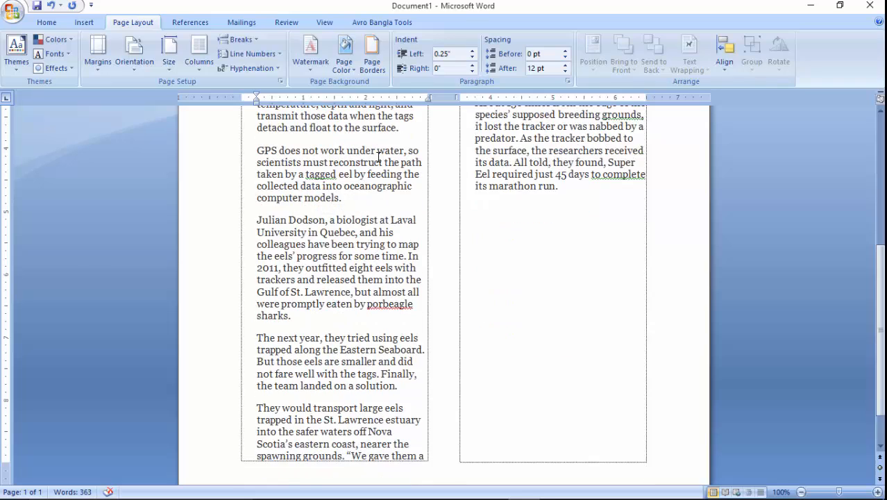
pyautogui.scroll(8, 378, 156)
pyautogui.scroll(1, 379, 156)
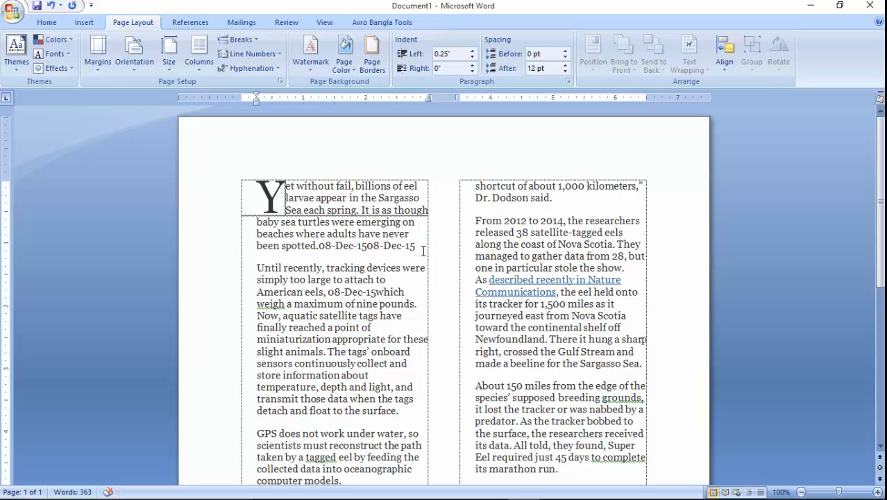
# Step: Set the first paragraph's ending, from "baby sea turtles" through the two dates, in a single column
pyautogui.moveTo(401, 249); pyautogui.dragTo(268, 225)
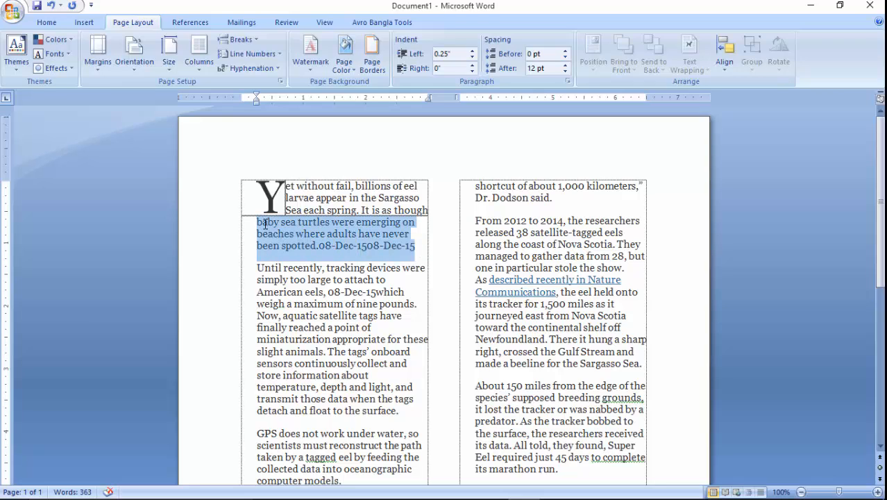
pyautogui.click(196, 70)
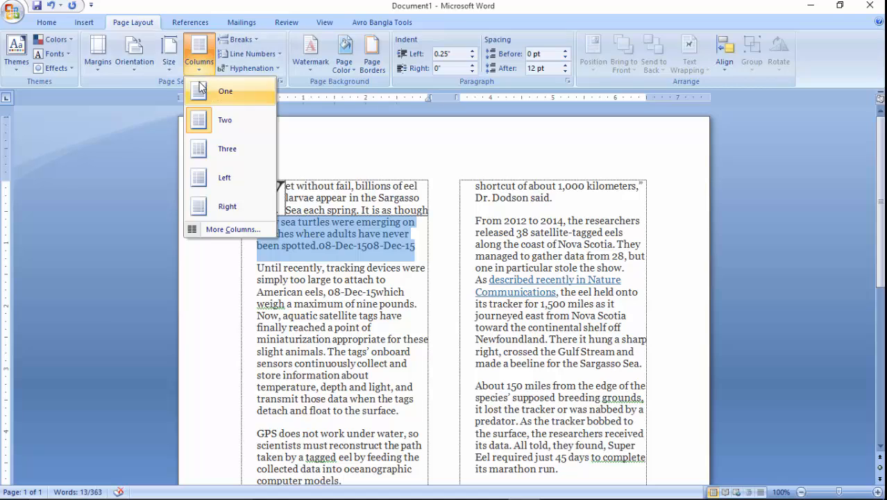
pyautogui.click(199, 85)
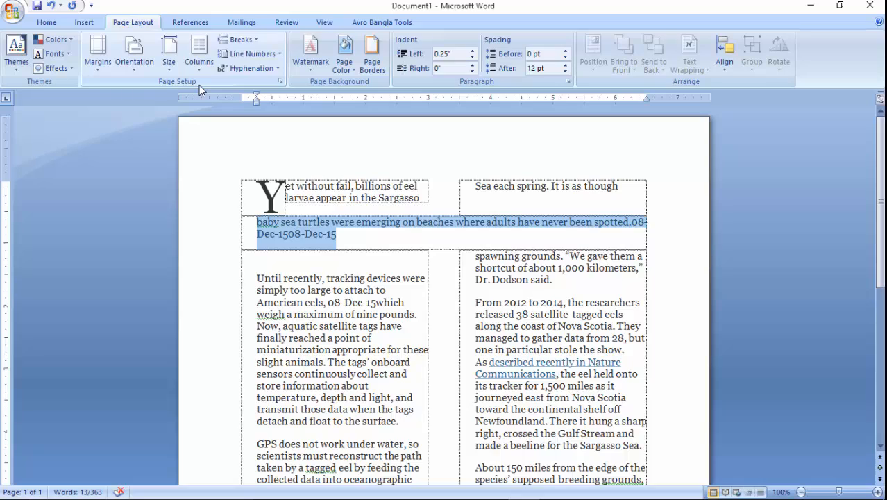
pyautogui.scroll(-8, 516, 309)
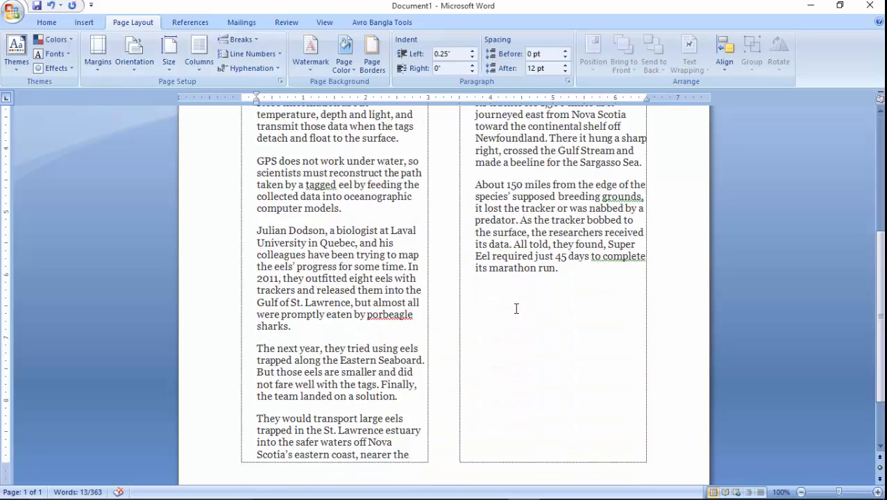
pyautogui.scroll(8, 516, 308)
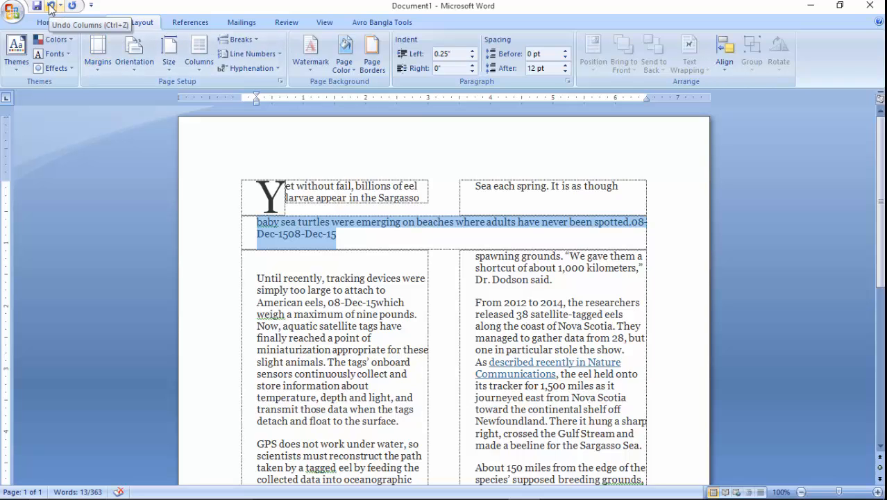
# Step: Undo the column changes, the inserted dates and the drop cap, going back to the plain text with the 0.25" left indent
pyautogui.click(50, 6)
pyautogui.click(51, 6)
pyautogui.click(51, 6)
pyautogui.click(50, 6)
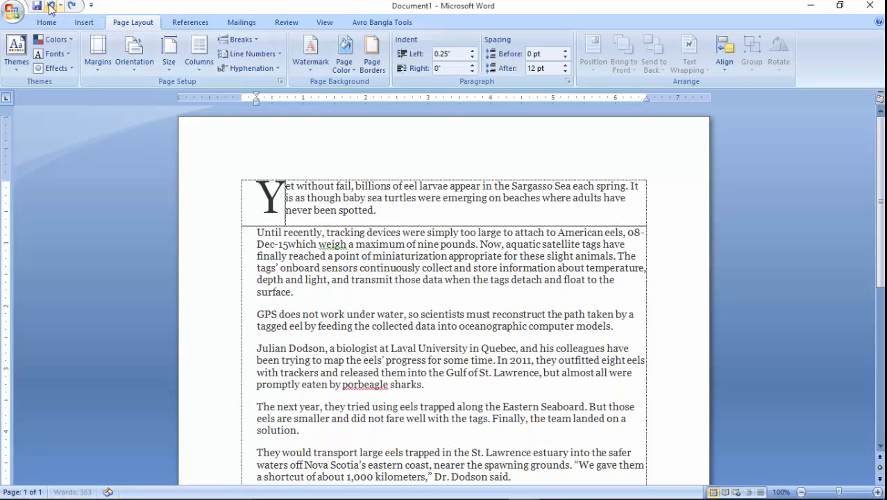
pyautogui.click(51, 6)
pyautogui.click(51, 7)
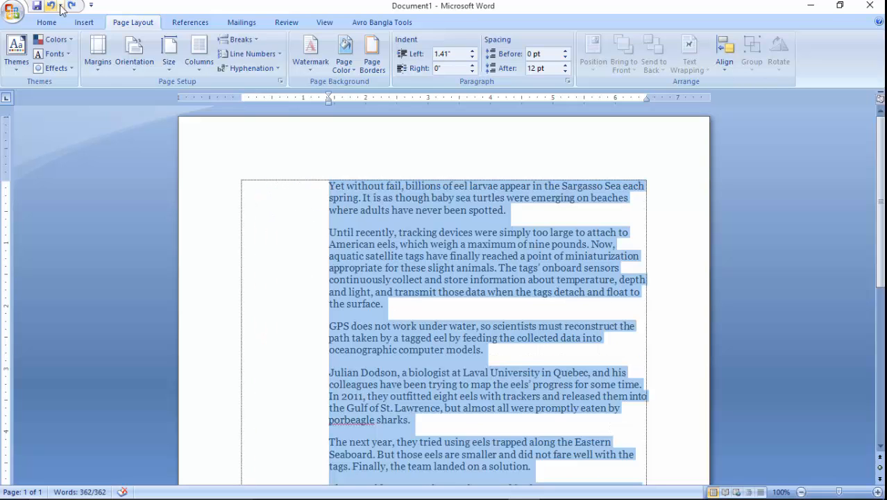
pyautogui.click(72, 6)
pyautogui.click(72, 6)
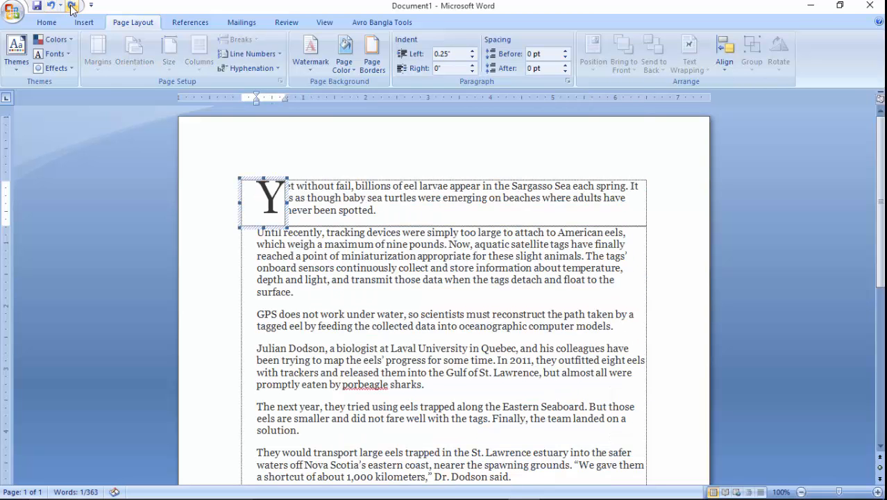
pyautogui.click(50, 6)
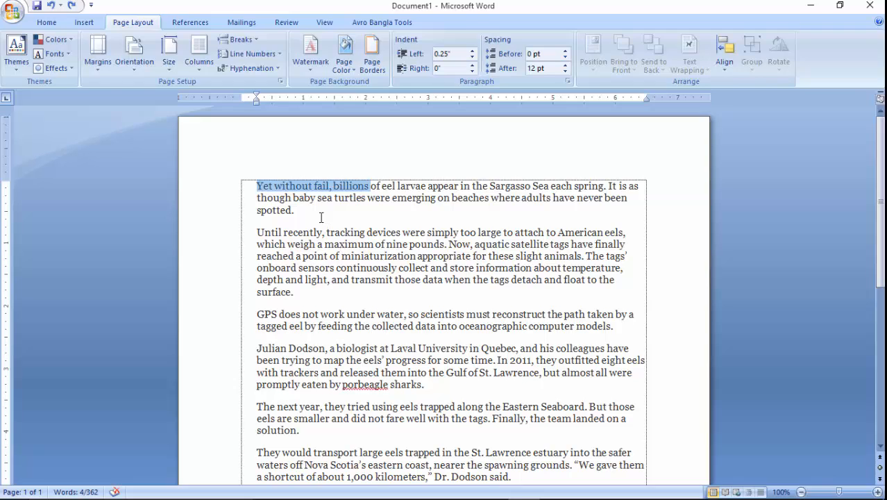
# Step: Try putting only the opening words "Yet without fail, billions" in two columns, and undo it
pyautogui.click(196, 69)
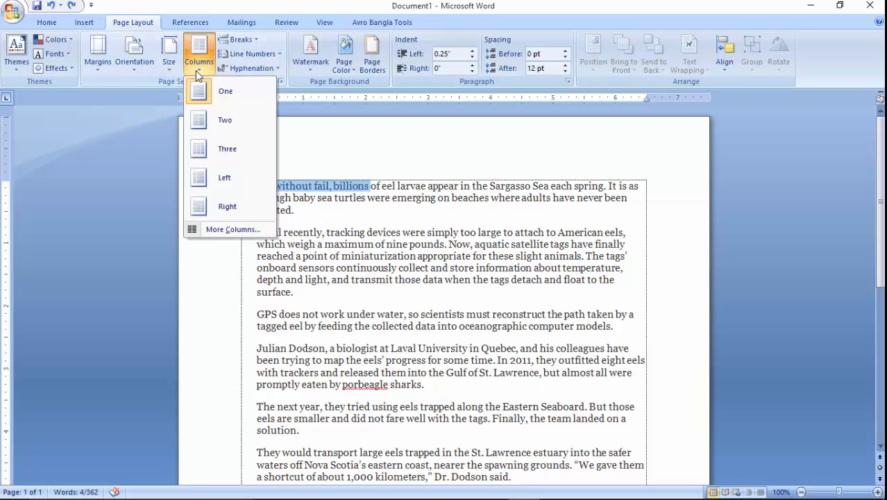
pyautogui.click(220, 120)
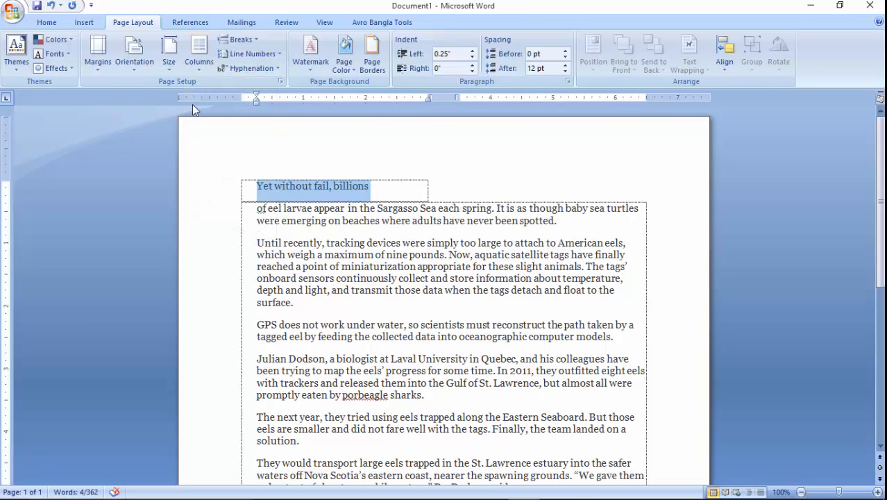
pyautogui.click(51, 5)
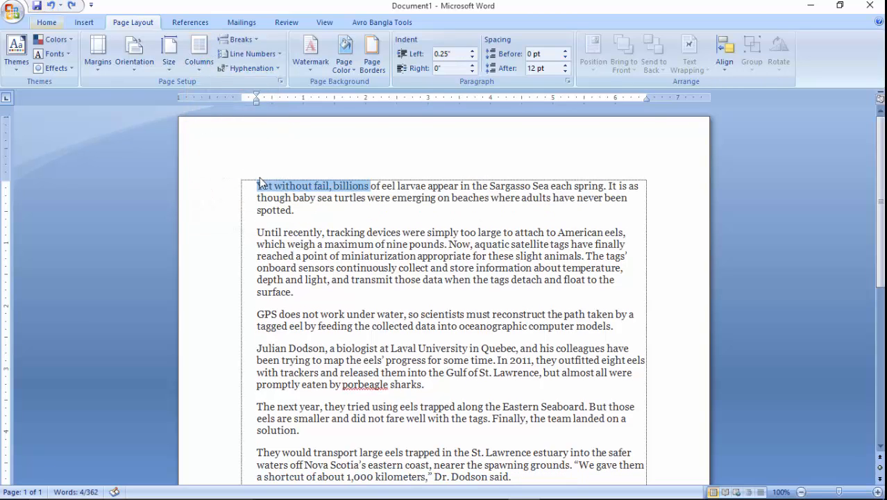
# Step: Arrange all of the document's text in two columns with nothing selected
pyautogui.click(343, 168)
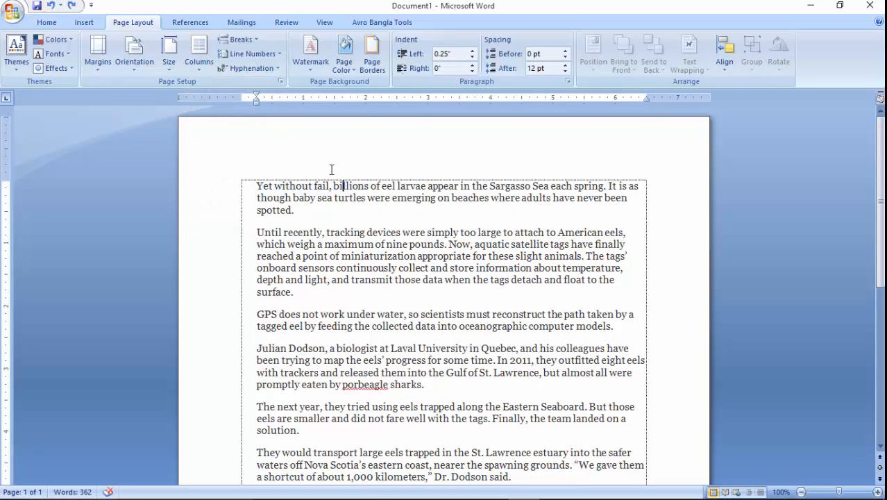
pyautogui.click(199, 52)
pyautogui.click(214, 122)
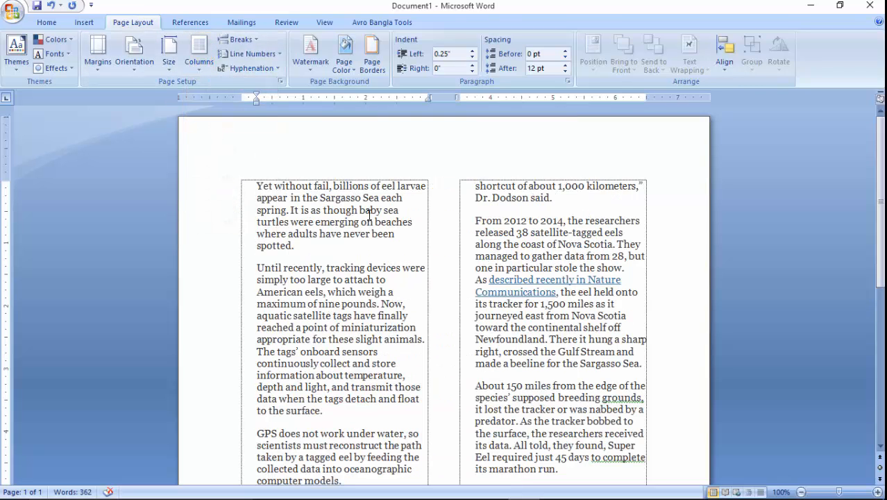
# Step: Set the opening text "Yet without fail, billions of eel larvae appear in the Sargasso Sea each" in one column above the two-column text
pyautogui.moveTo(410, 202); pyautogui.dragTo(270, 186)
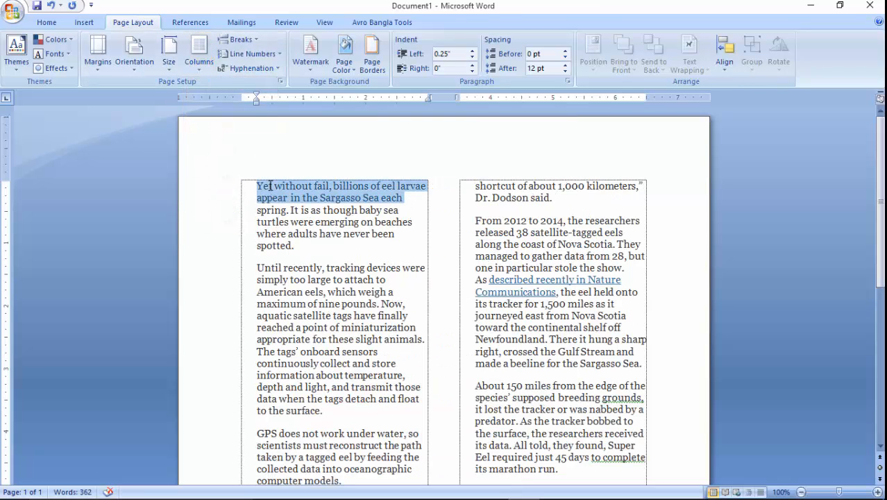
pyautogui.click(198, 65)
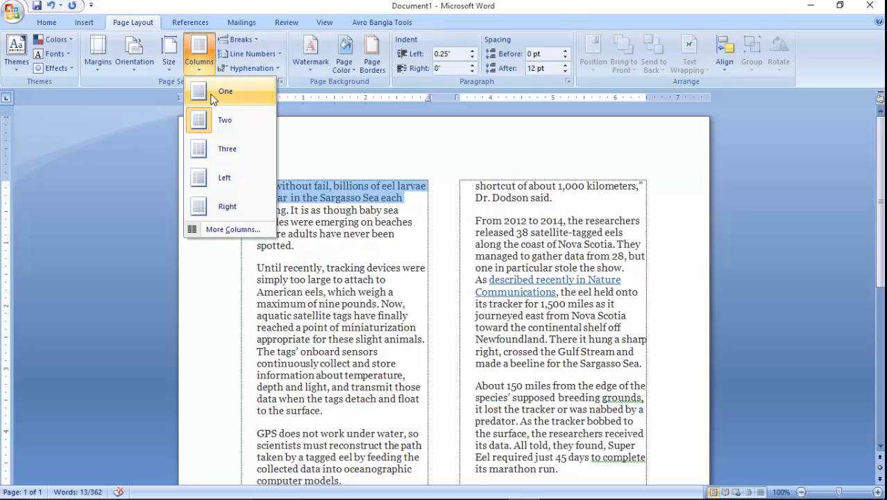
pyautogui.click(213, 94)
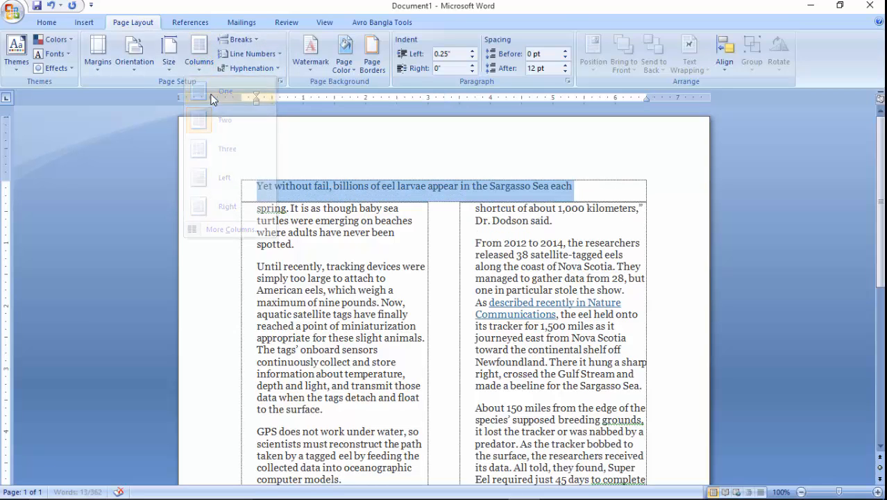
pyautogui.click(484, 150)
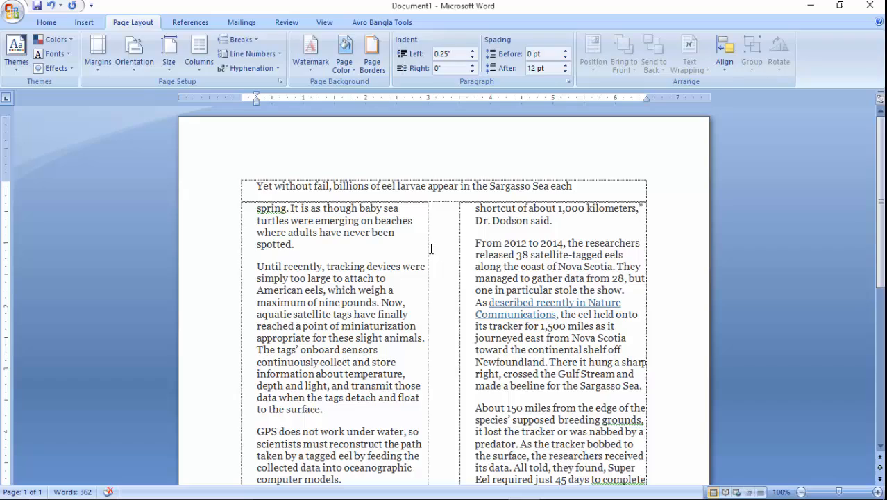
pyautogui.scroll(-8, 431, 248)
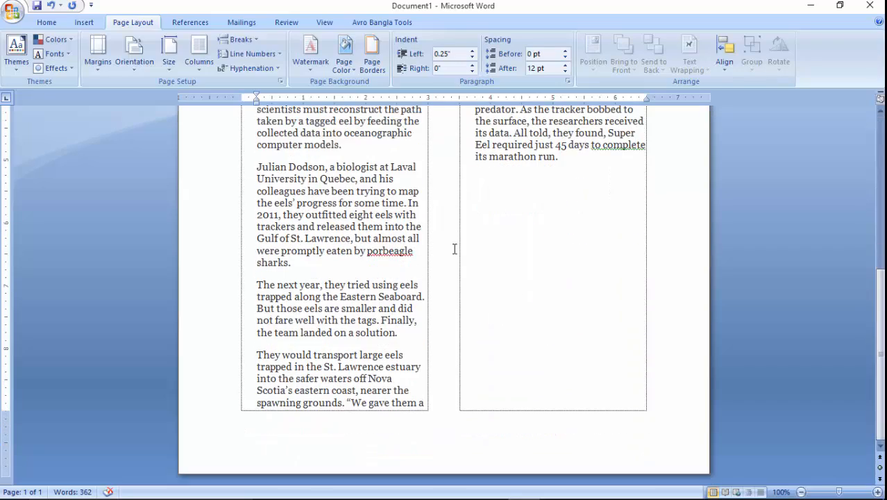
pyautogui.scroll(8, 456, 248)
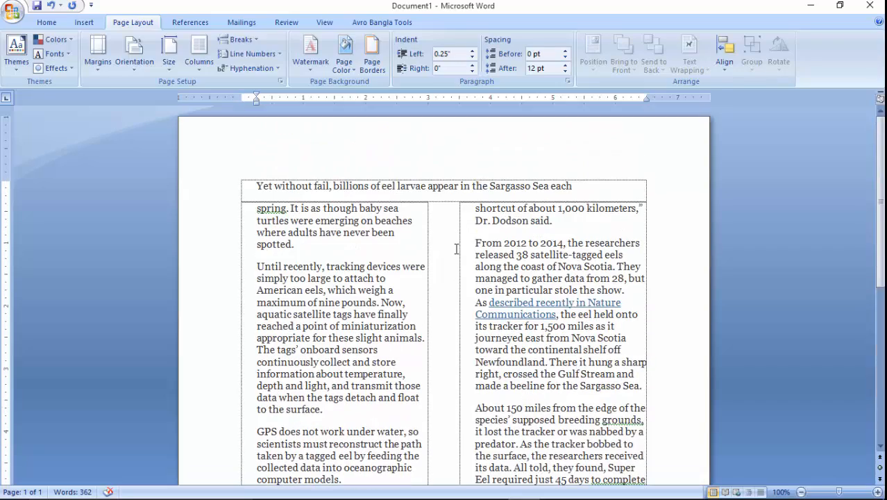
pyautogui.moveTo(368, 488)
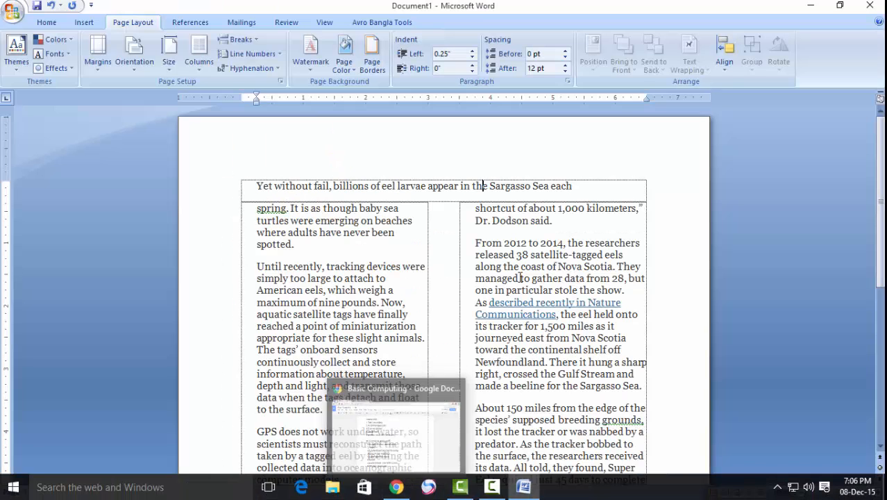
# Step: Insert a column break after the paragraph ending "detach and float to the surface." and undo it
pyautogui.scroll(-5, 455, 254)
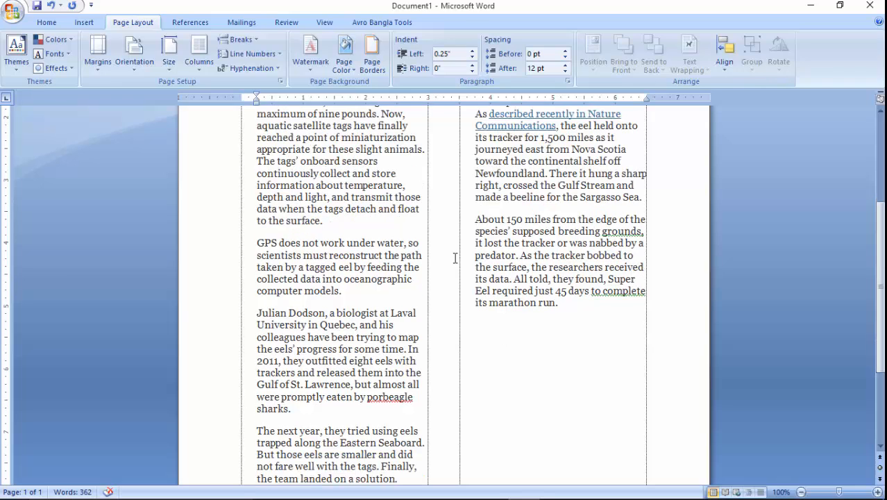
pyautogui.click(331, 222)
pyautogui.hotkey('ctrl', 'shift', 'Return')
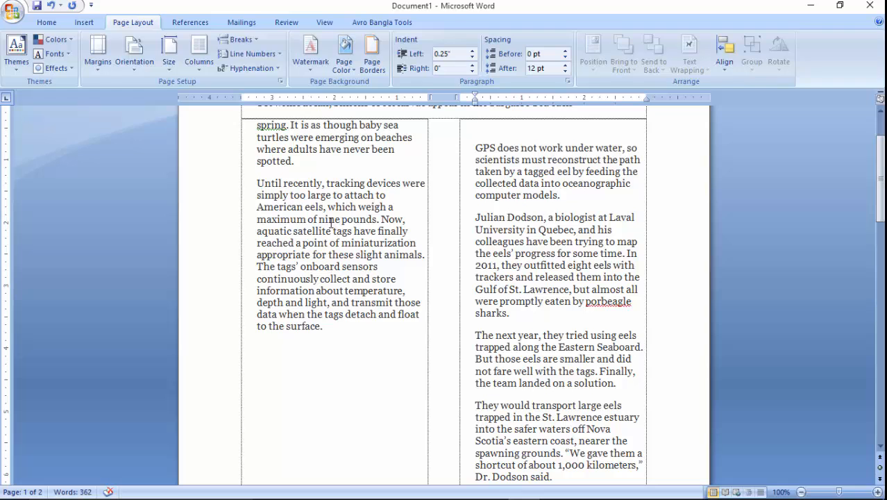
pyautogui.scroll(2, 340, 243)
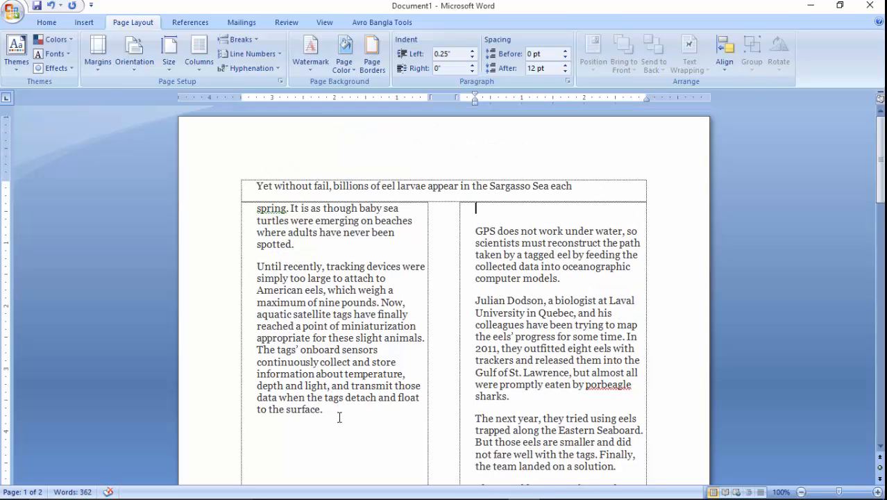
pyautogui.scroll(-2, 339, 416)
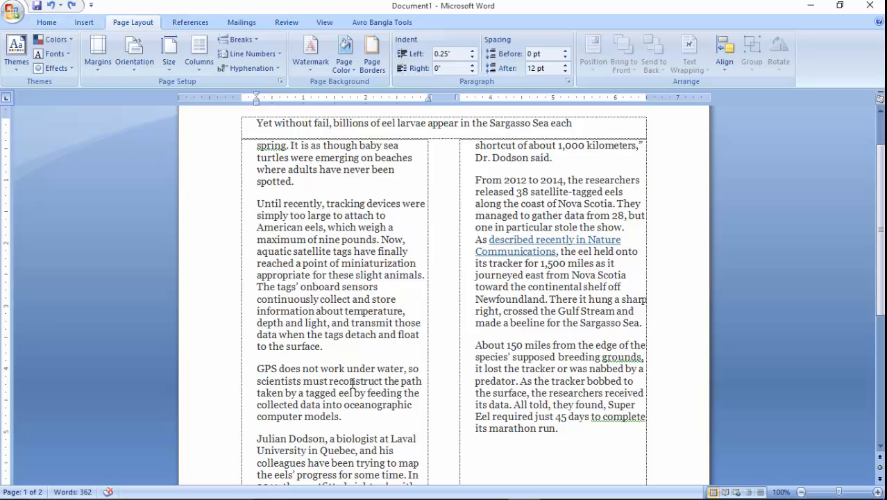
# Step: Repeat the column break below the "Until recently" paragraph, check the text flow over both columns and pages, and undo it
pyautogui.scroll(-1, 318, 316)
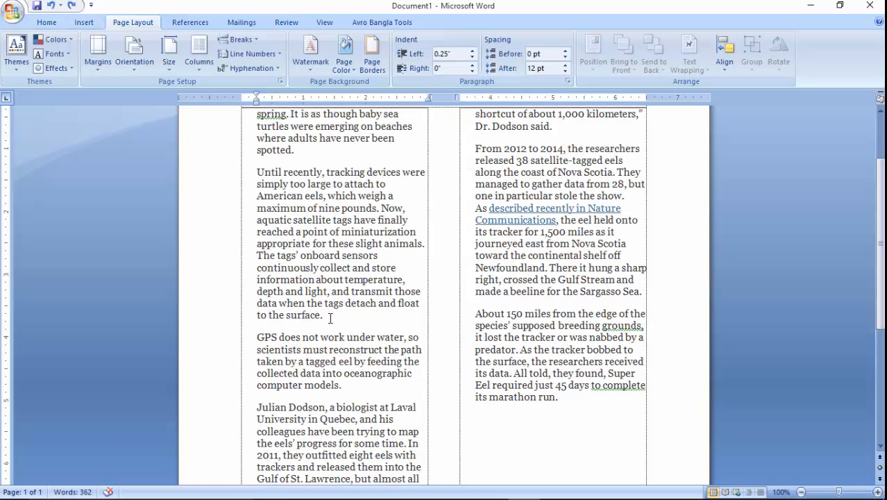
pyautogui.hotkey('ctrl', 'shift', 'Return')
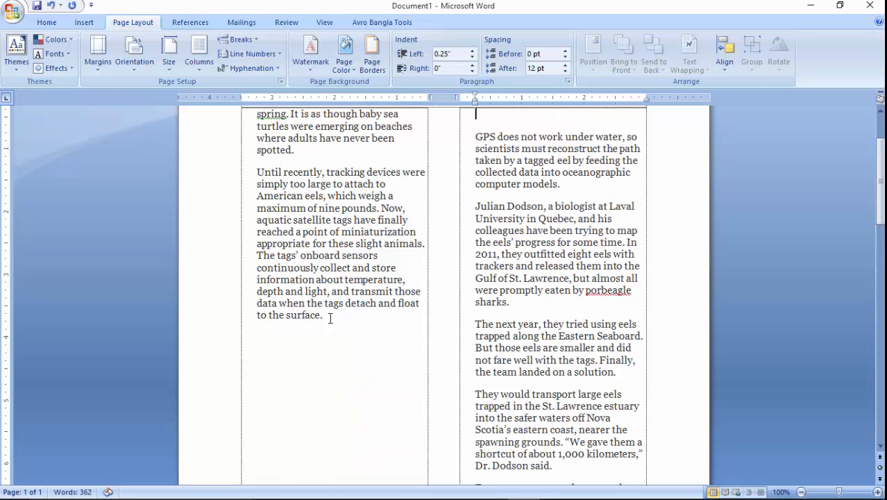
pyautogui.scroll(2, 349, 347)
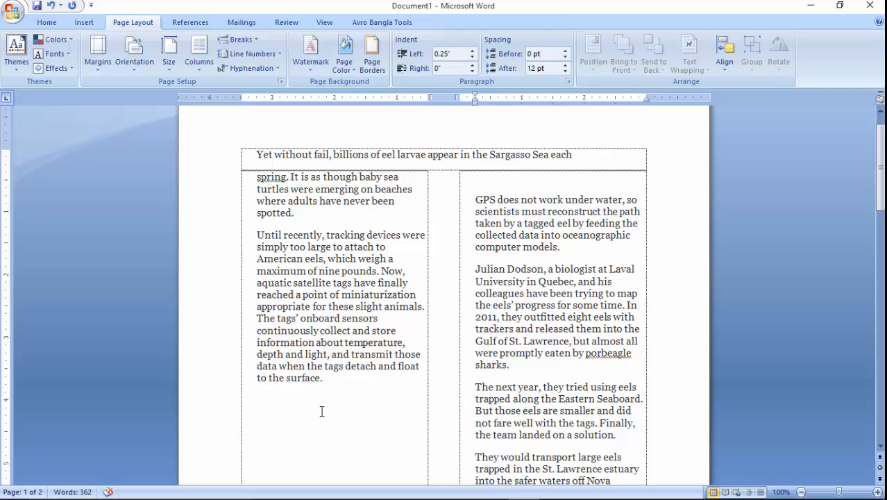
pyautogui.scroll(-10, 573, 350)
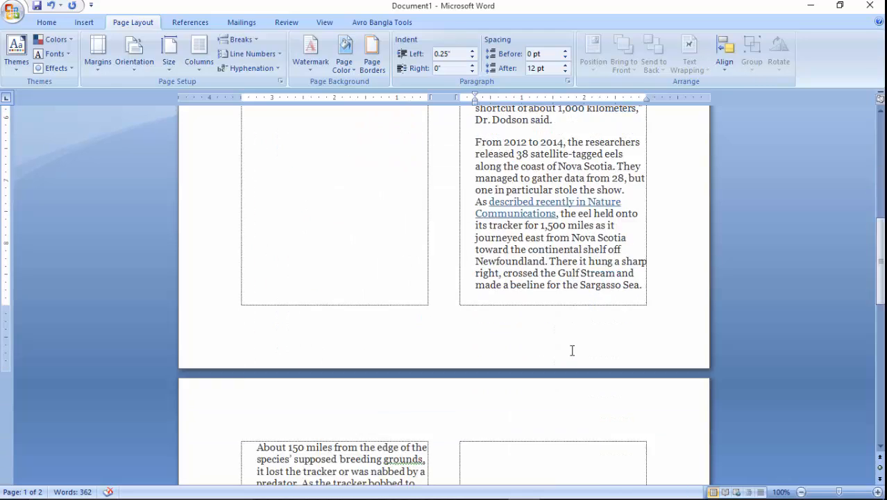
pyautogui.scroll(-5, 572, 350)
pyautogui.scroll(-13, 574, 355)
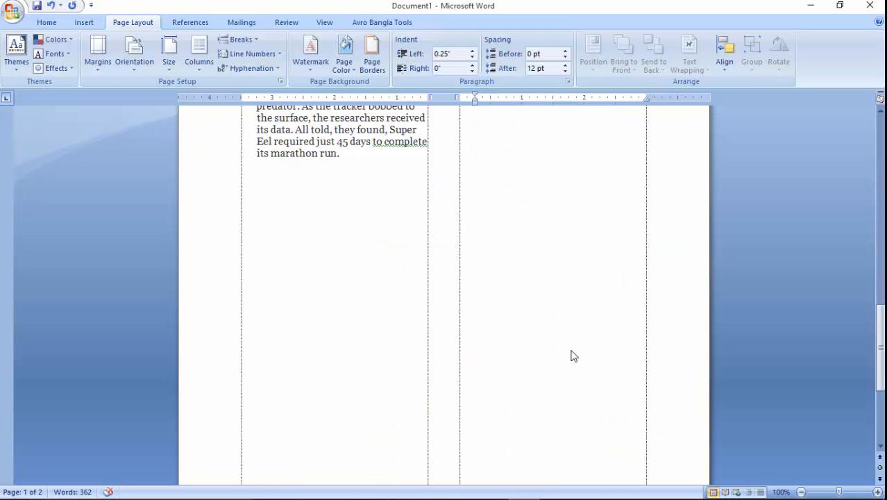
pyautogui.scroll(15, 574, 355)
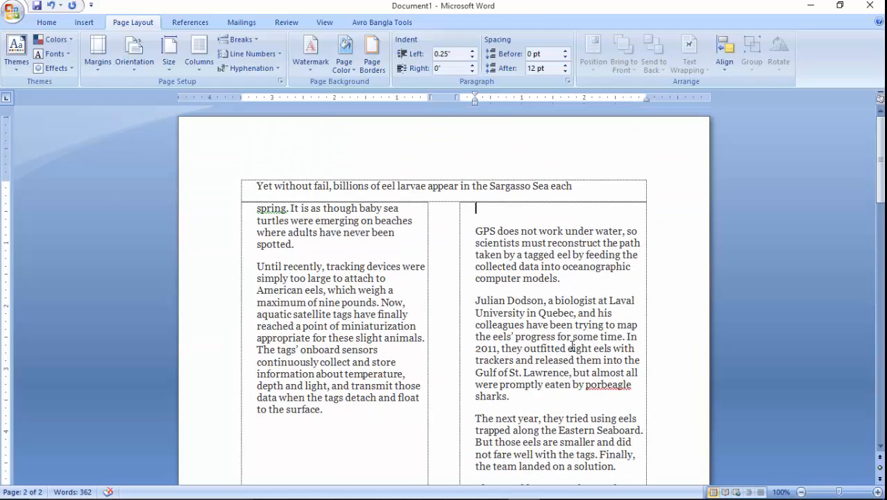
pyautogui.scroll(-3, 574, 348)
pyautogui.scroll(2, 573, 348)
pyautogui.press('BackSpace')
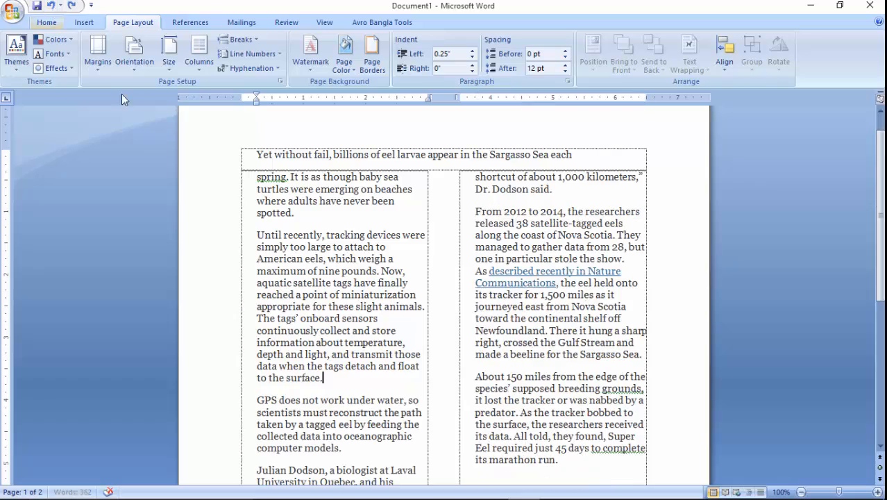
pyautogui.scroll(-2, 375, 246)
pyautogui.scroll(2, 375, 246)
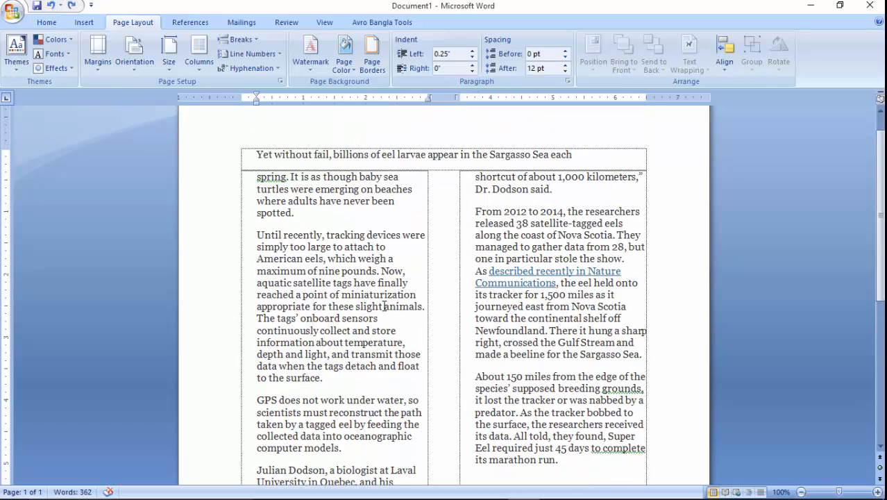
pyautogui.scroll(-1, 384, 306)
pyautogui.scroll(-1, 331, 398)
pyautogui.scroll(-2, 331, 398)
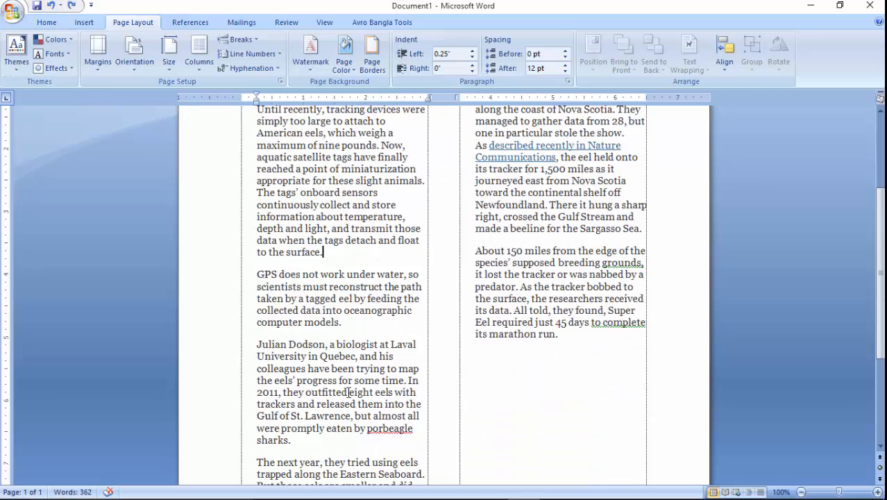
pyautogui.scroll(3, 526, 300)
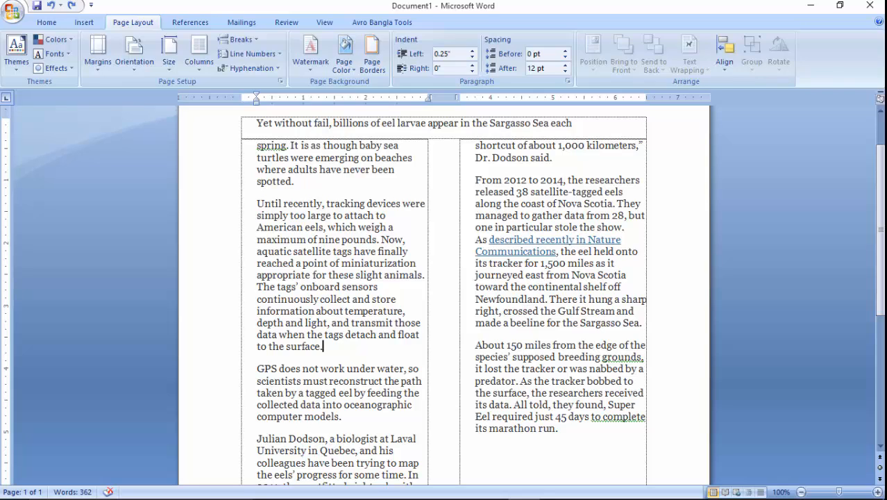
# Step: Check the number of columns, width and spacing in the detailed settings of the two-column section, and accept them
pyautogui.moveTo(333, 499)
pyautogui.moveTo(394, 495)
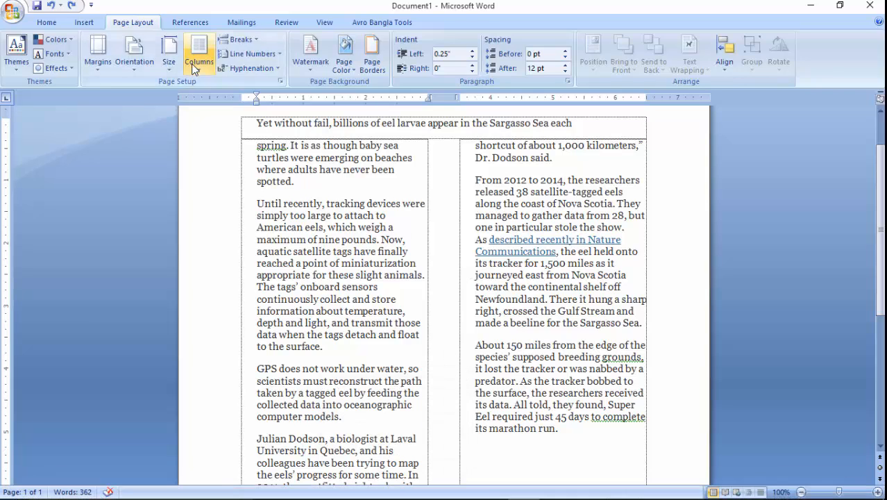
pyautogui.scroll(1, 328, 234)
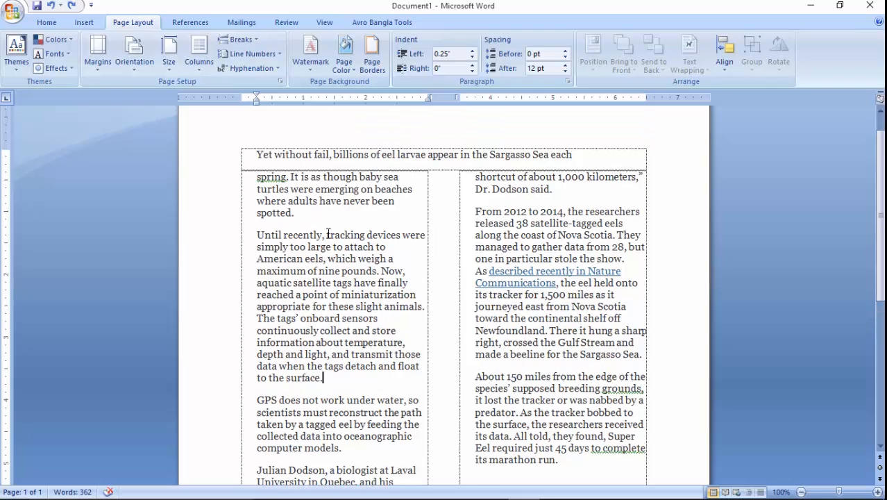
pyautogui.click(205, 68)
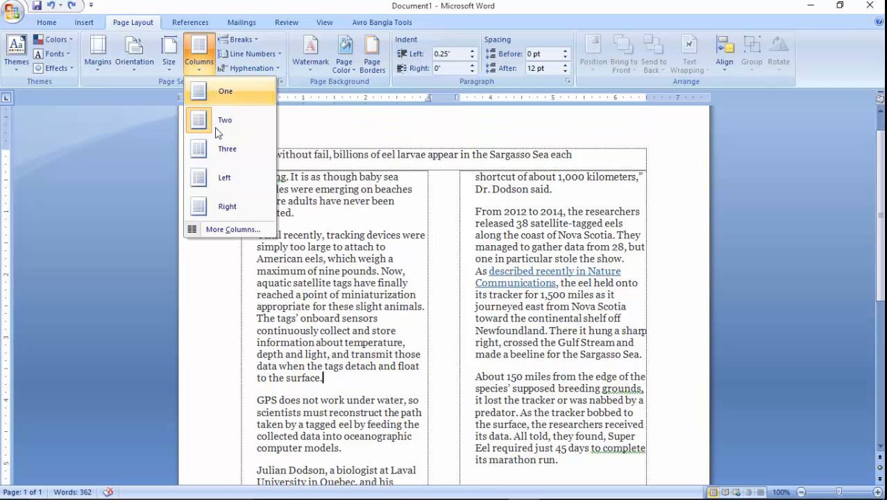
pyautogui.click(221, 230)
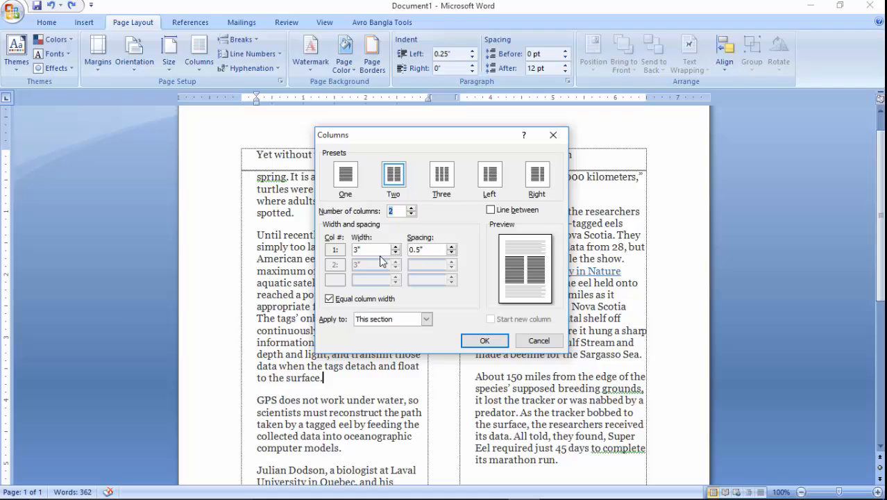
pyautogui.click(479, 341)
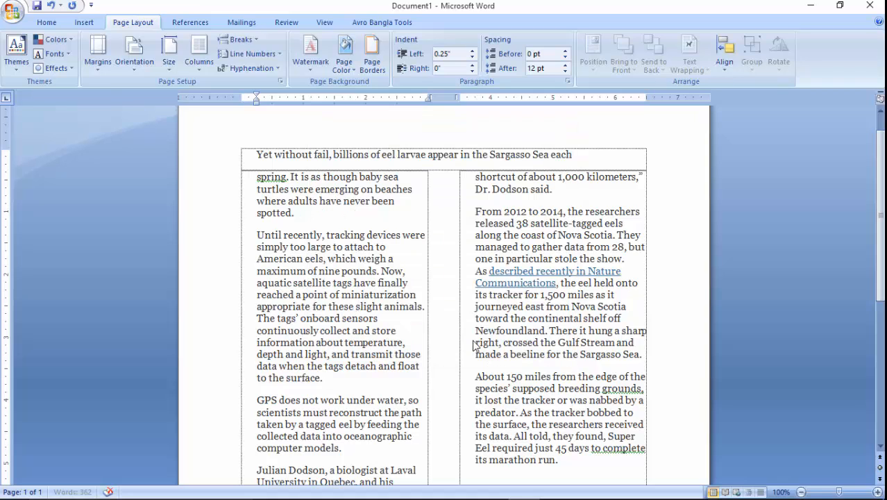
# Step: Undo the two-column layout and apply the Left column preset, 1.83" and 4.17" wide with 0.5" spacing, to the whole document
pyautogui.click(53, 7)
pyautogui.click(53, 7)
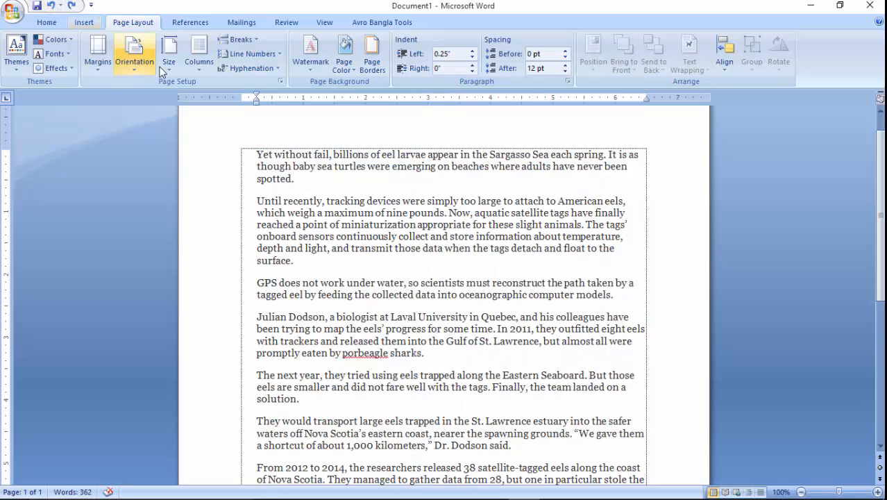
pyautogui.click(199, 55)
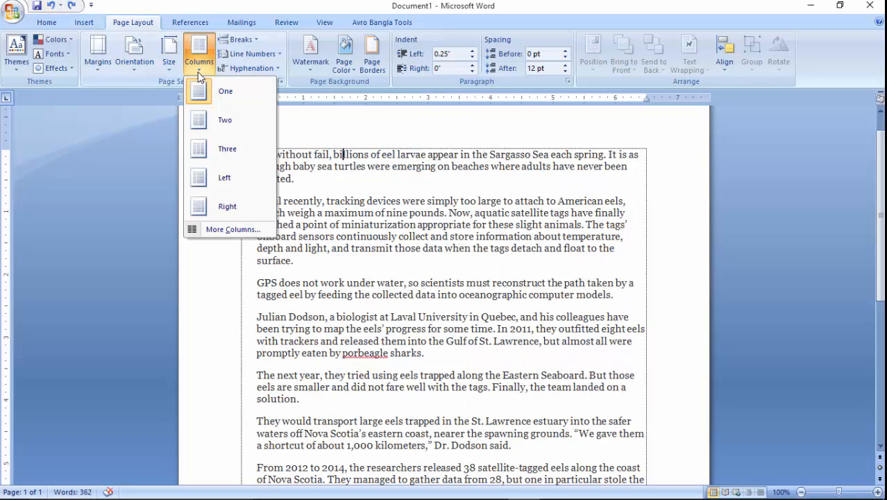
pyautogui.click(234, 229)
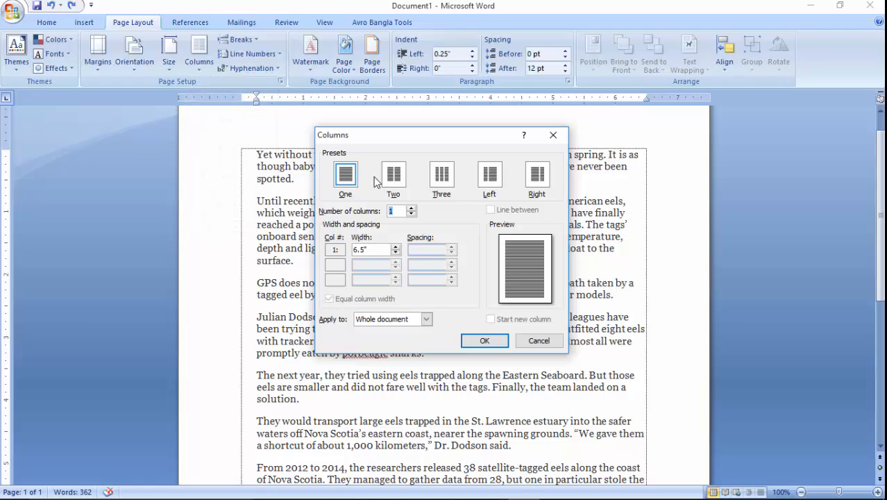
pyautogui.click(498, 182)
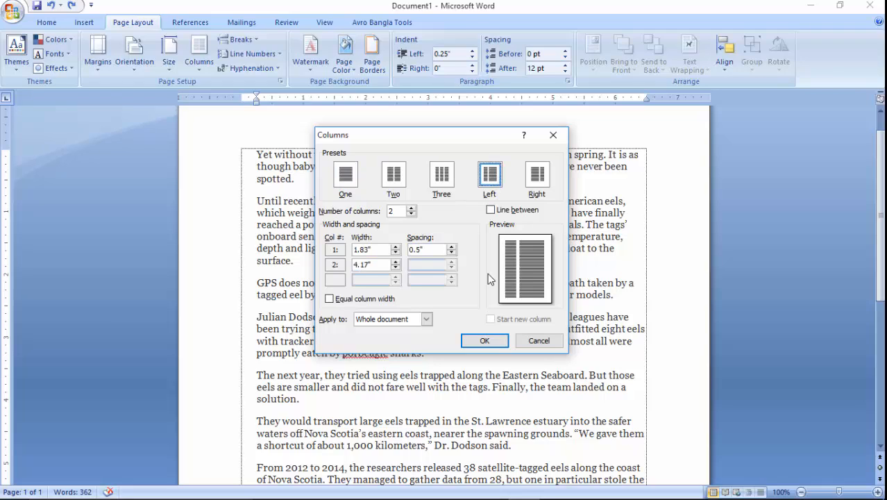
pyautogui.click(485, 340)
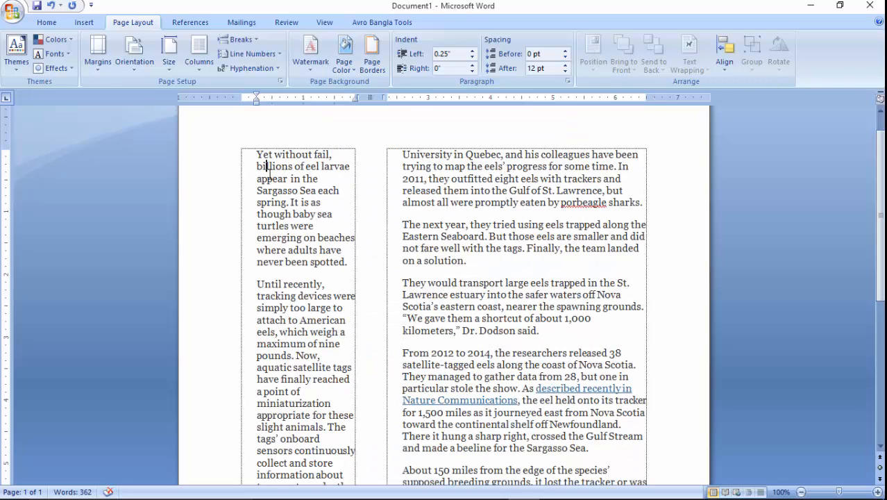
pyautogui.scroll(-6, 338, 233)
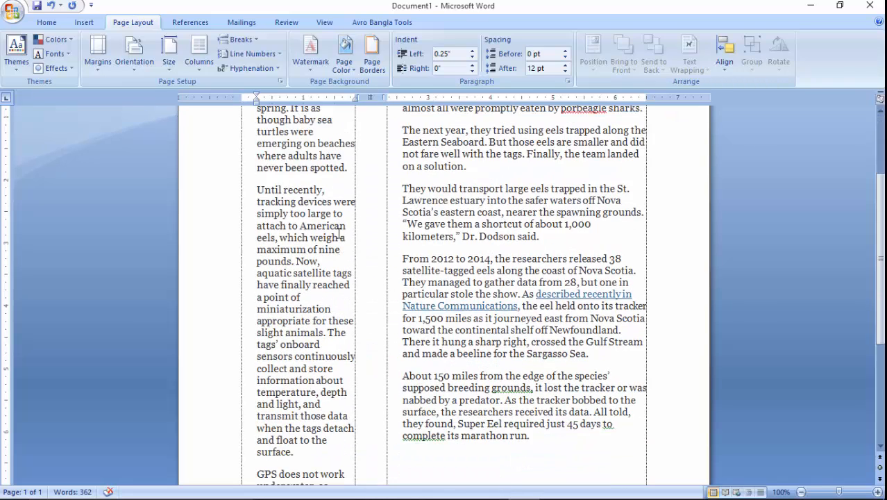
pyautogui.scroll(7, 338, 233)
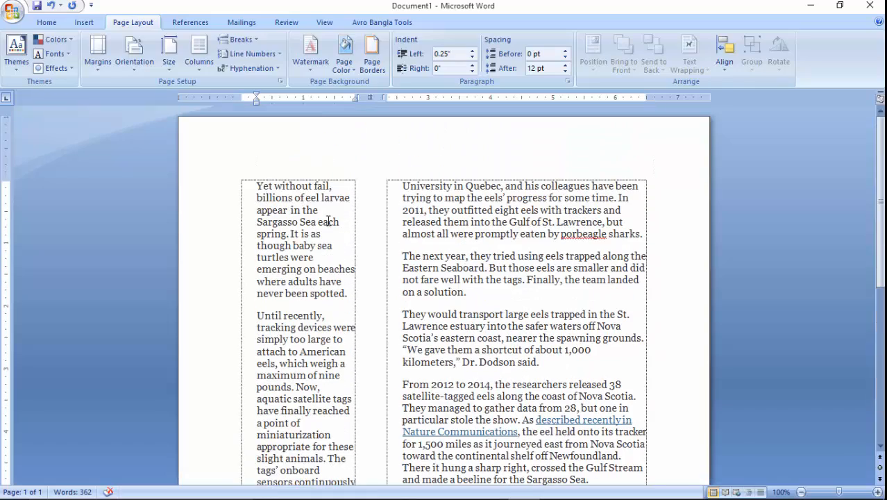
# Step: Undo the Left column layout and apply the Right preset, 4.17" and 1.83" wide with 0.5" spacing, to the whole document
pyautogui.click(200, 70)
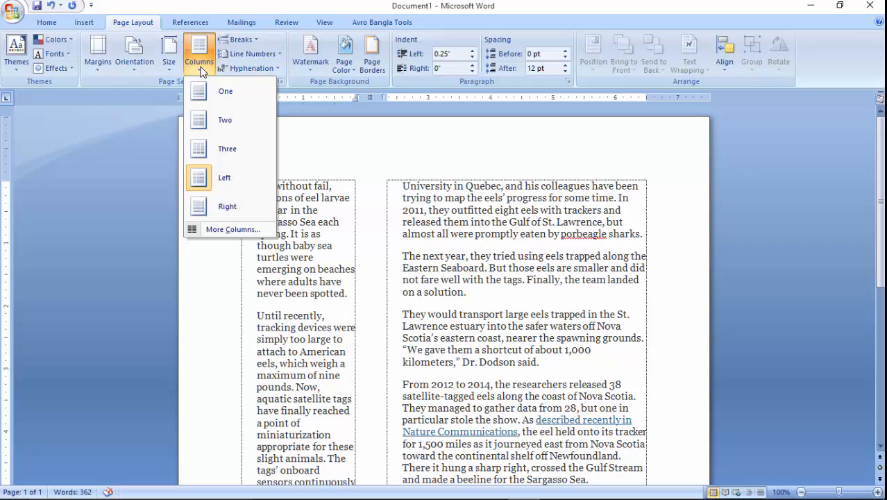
pyautogui.click(50, 7)
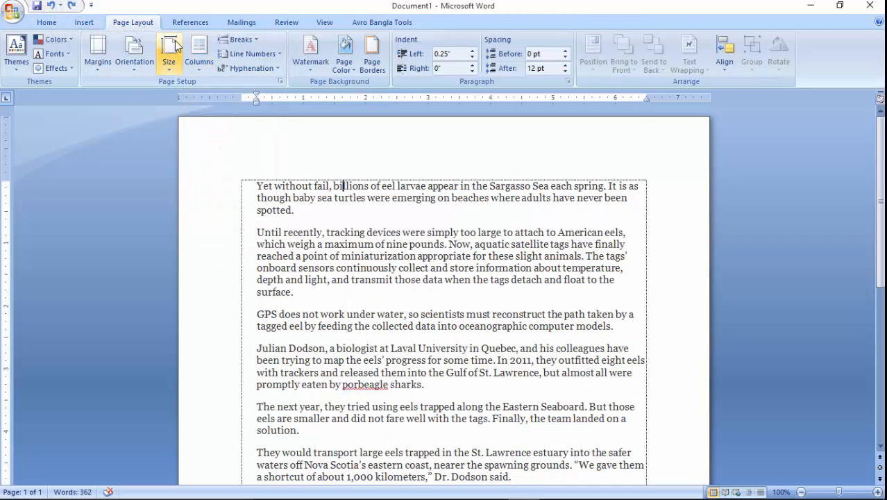
pyautogui.click(204, 67)
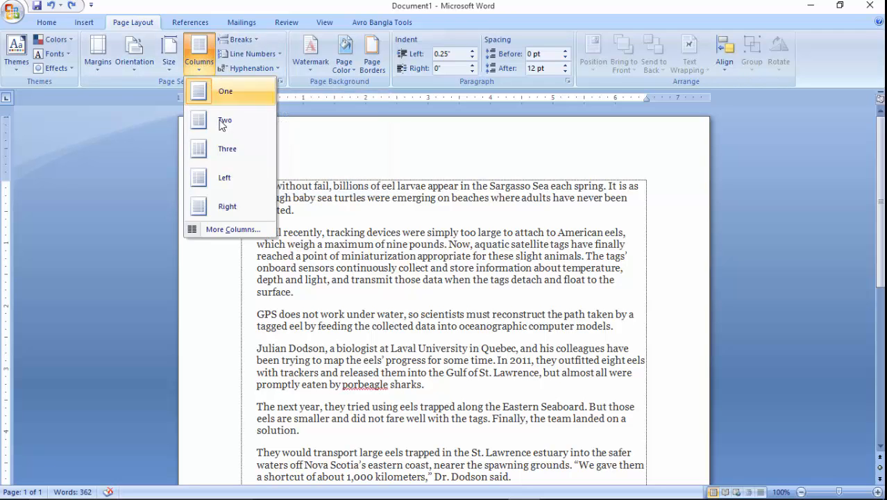
pyautogui.click(224, 232)
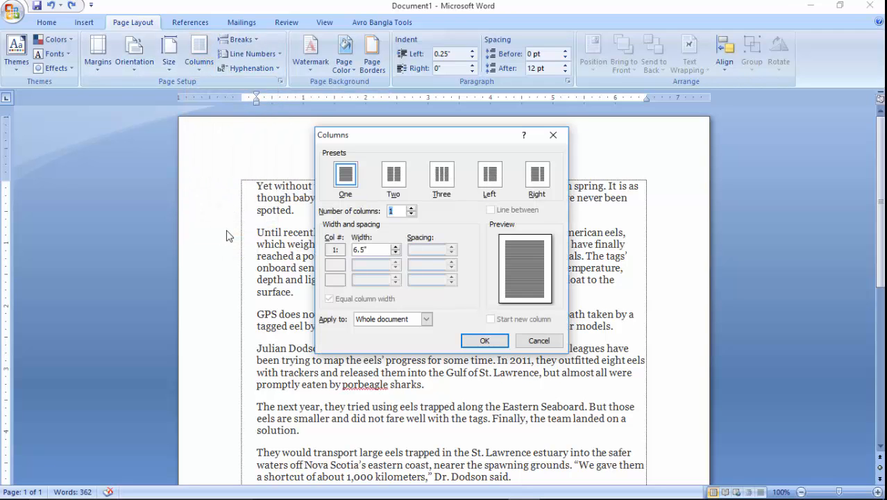
pyautogui.click(539, 185)
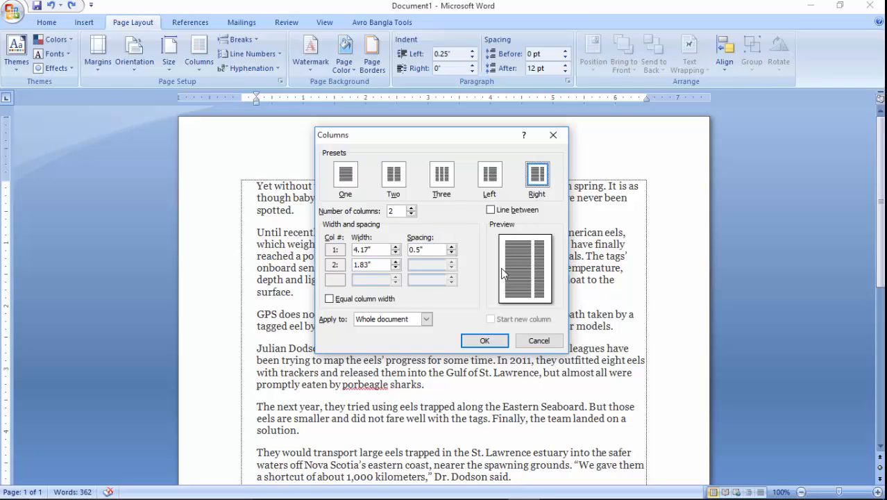
pyautogui.click(485, 341)
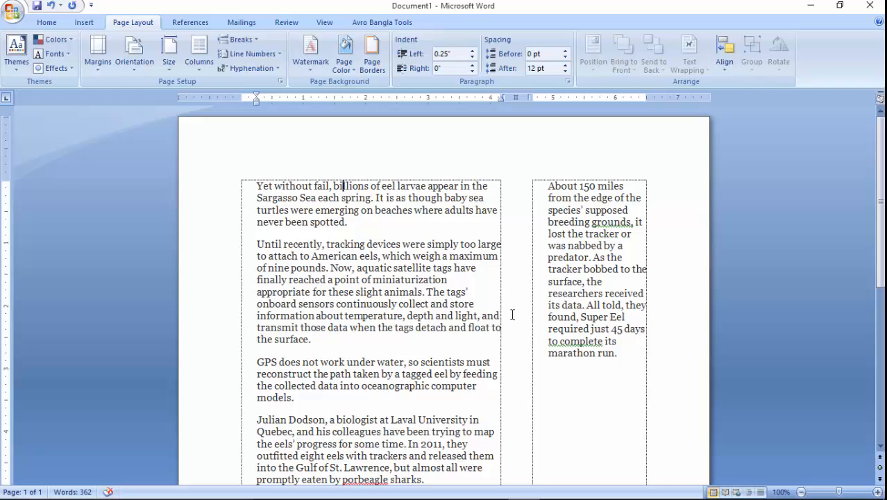
# Step: Undo the Right column layout, going back to the document's text in a single column
pyautogui.click(201, 65)
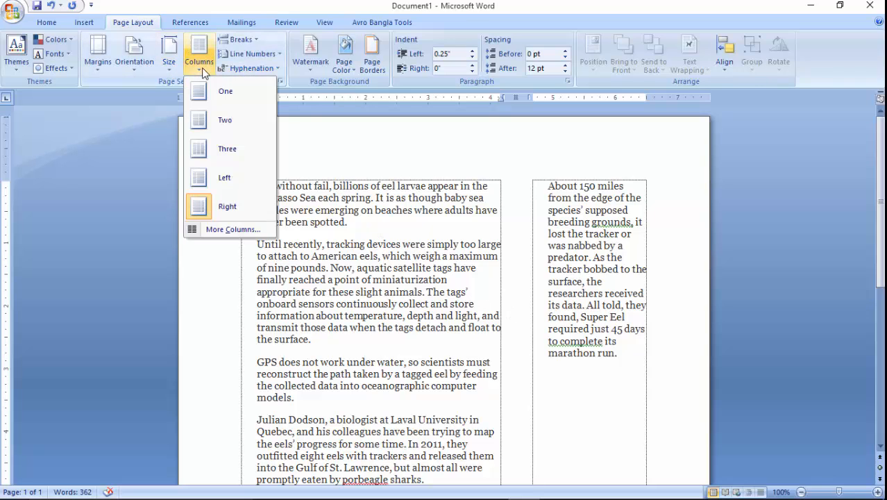
pyautogui.click(453, 133)
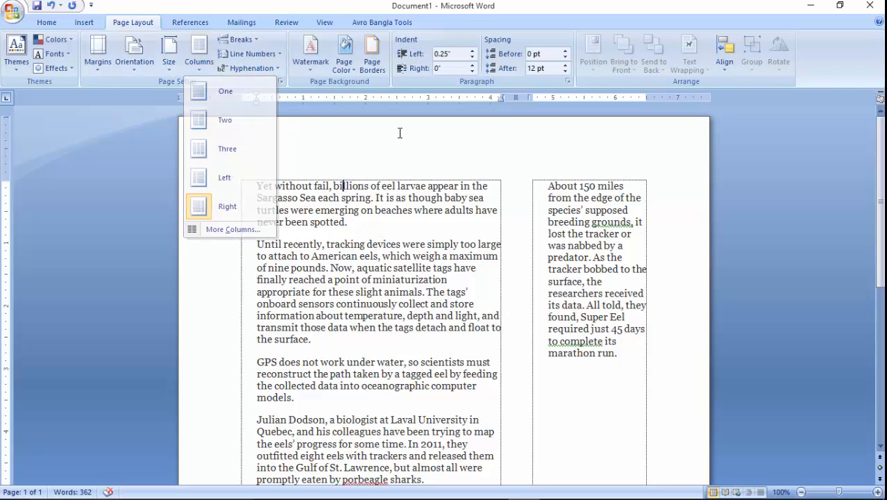
pyautogui.click(50, 5)
pyautogui.click(50, 6)
pyautogui.click(72, 6)
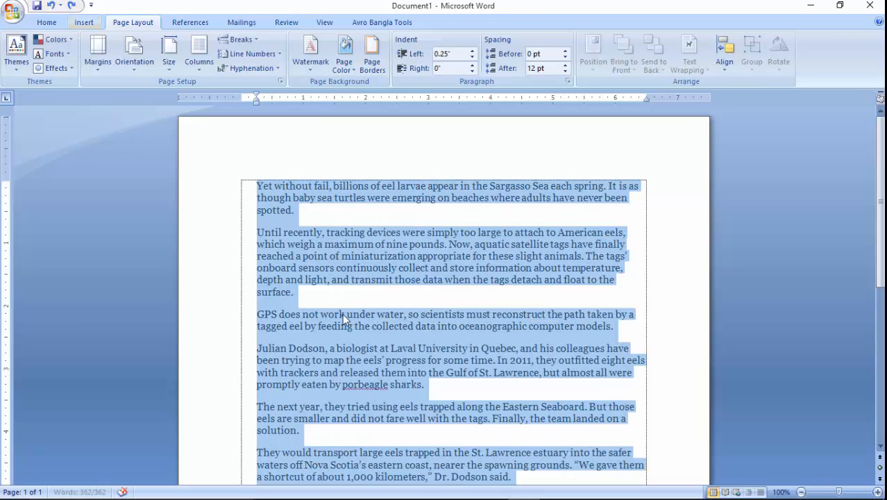
# Step: Deselect the text, check the Basic Computing topic list in Chrome for the next topic, and return to the Word document
pyautogui.click(398, 147)
pyautogui.scroll(-3, 479, 316)
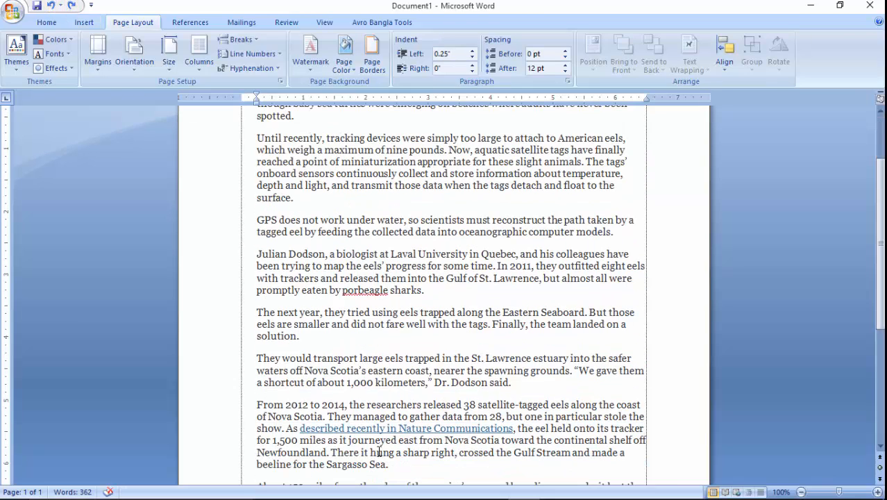
pyautogui.click(397, 489)
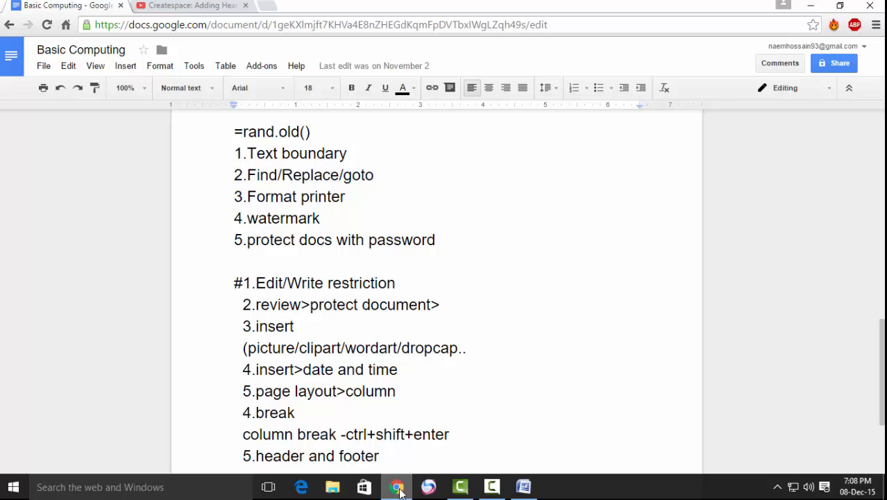
pyautogui.scroll(-3, 497, 395)
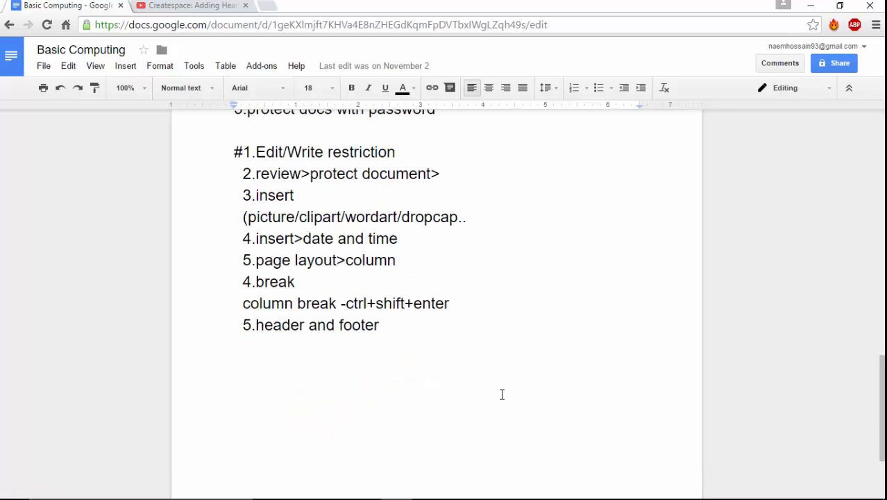
pyautogui.scroll(-3, 502, 394)
pyautogui.scroll(4, 502, 395)
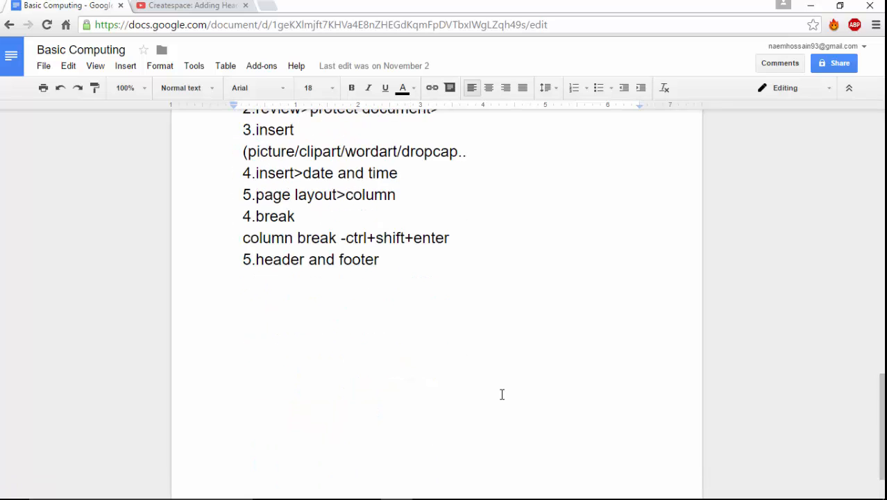
pyautogui.scroll(4, 502, 394)
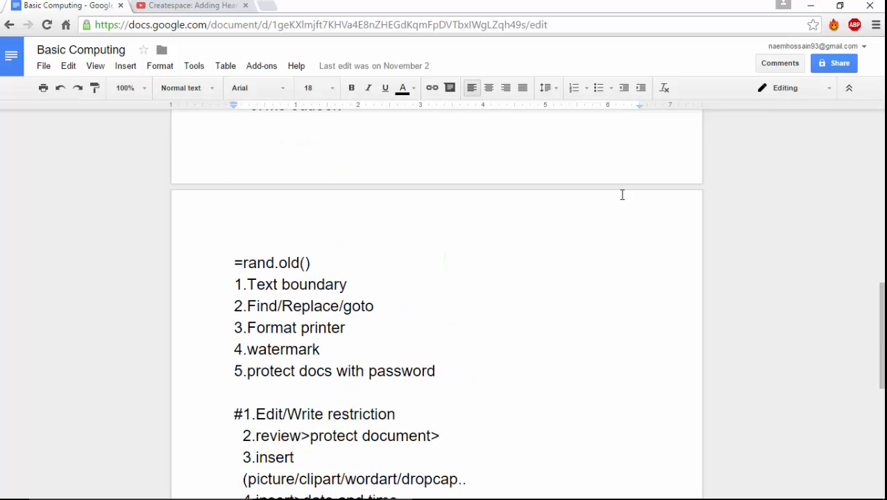
pyautogui.scroll(-7, 625, 295)
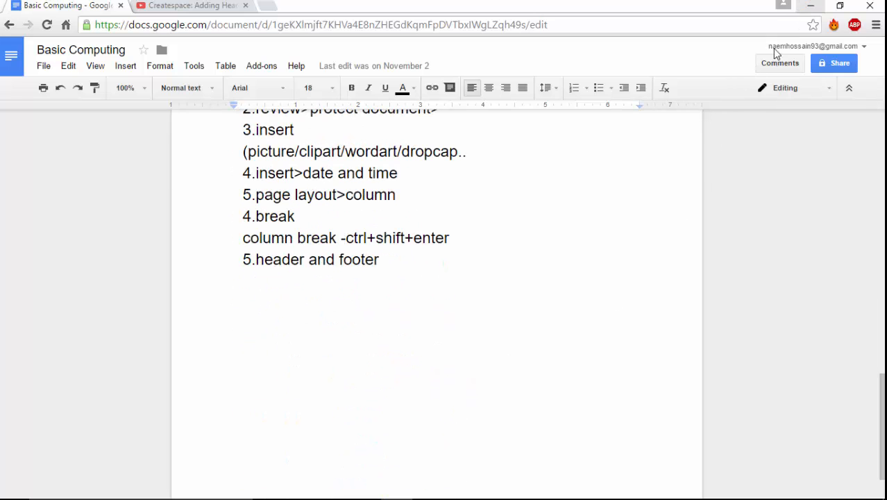
pyautogui.click(811, 6)
pyautogui.scroll(3, 455, 326)
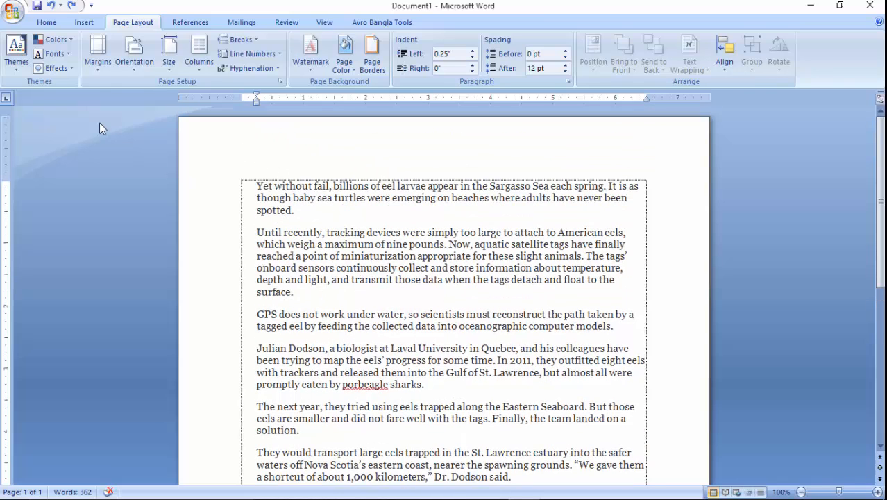
# Step: Open the page header for editing and examine the header and footer areas of the page
pyautogui.click(84, 22)
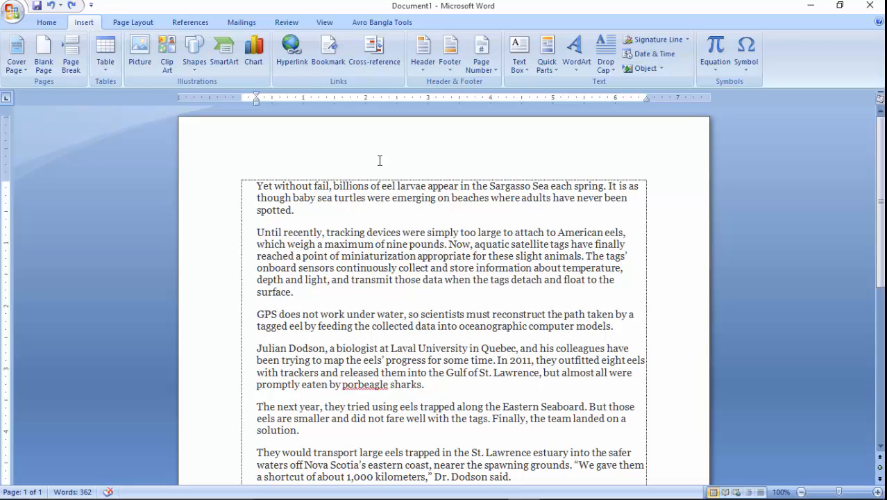
pyautogui.doubleClick(317, 146)
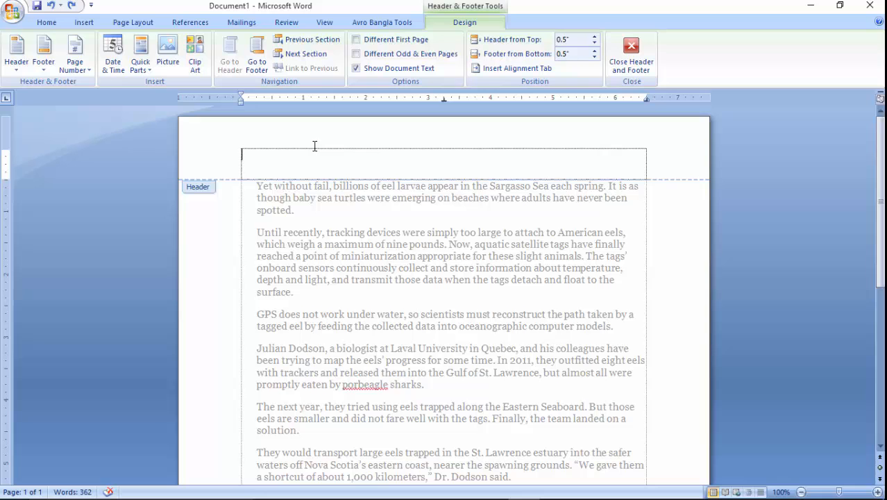
pyautogui.scroll(-9, 401, 198)
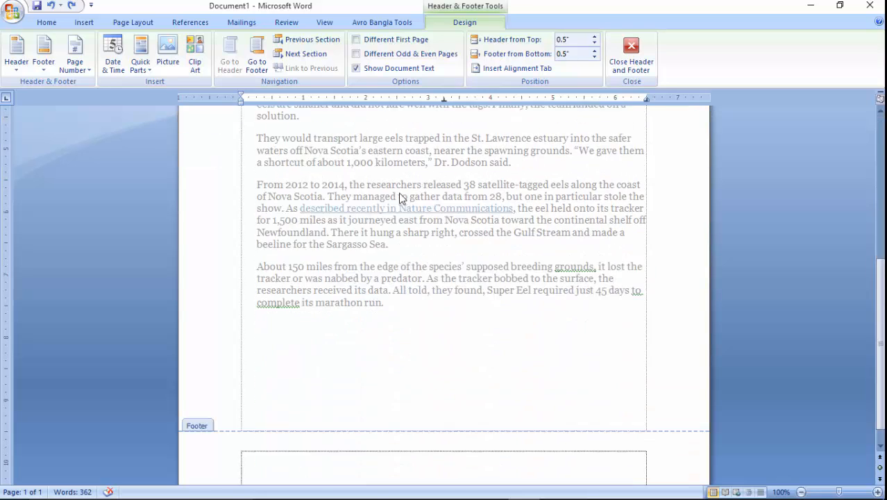
pyautogui.scroll(-1, 401, 198)
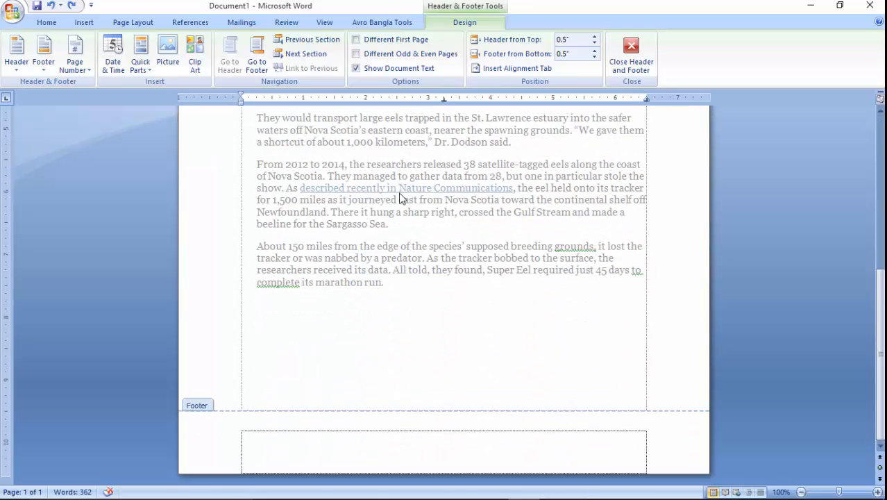
pyautogui.scroll(10, 400, 198)
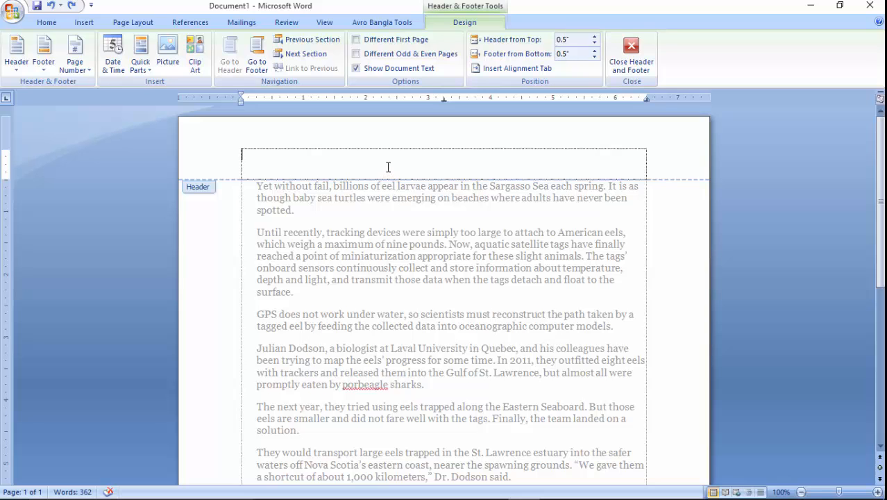
pyautogui.scroll(-10, 416, 215)
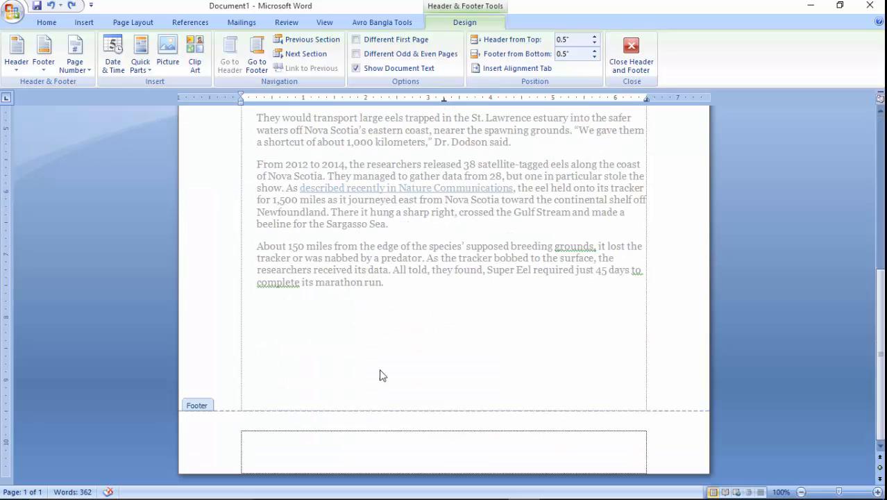
pyautogui.scroll(10, 364, 452)
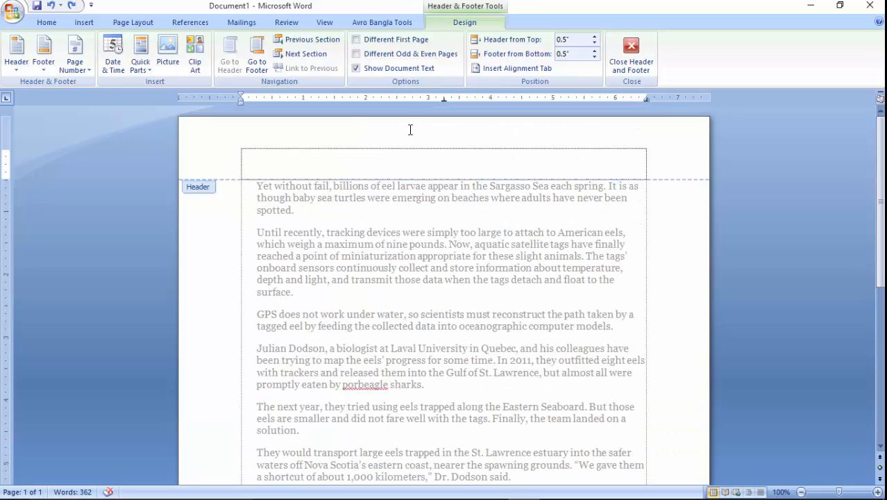
# Step: Enable different headers and footers for odd and even pages, and check the page's header and footer
pyautogui.click(356, 54)
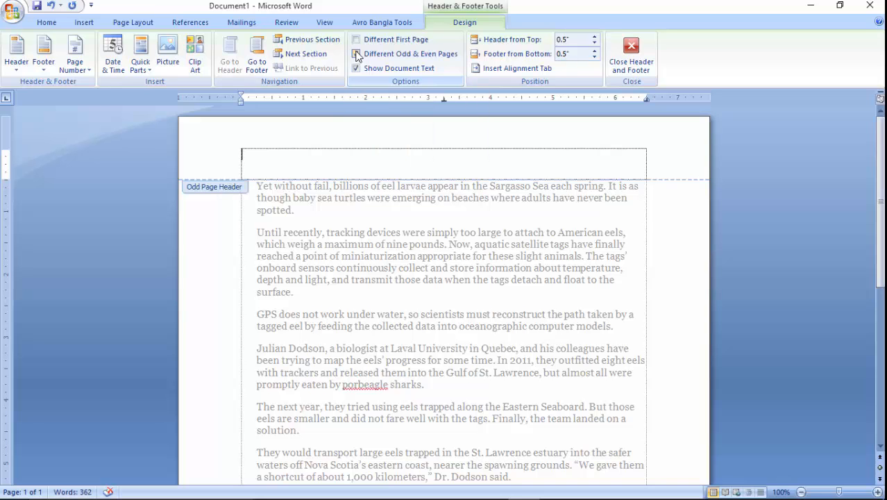
pyautogui.scroll(-10, 399, 227)
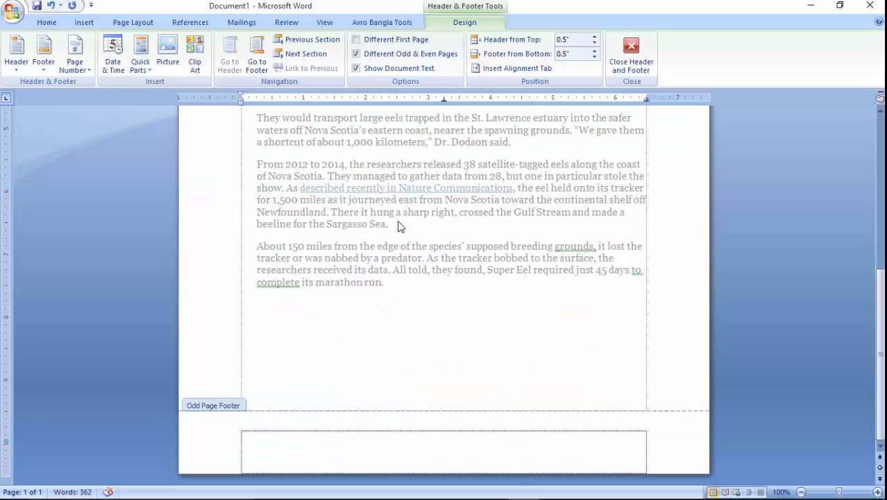
pyautogui.scroll(10, 399, 227)
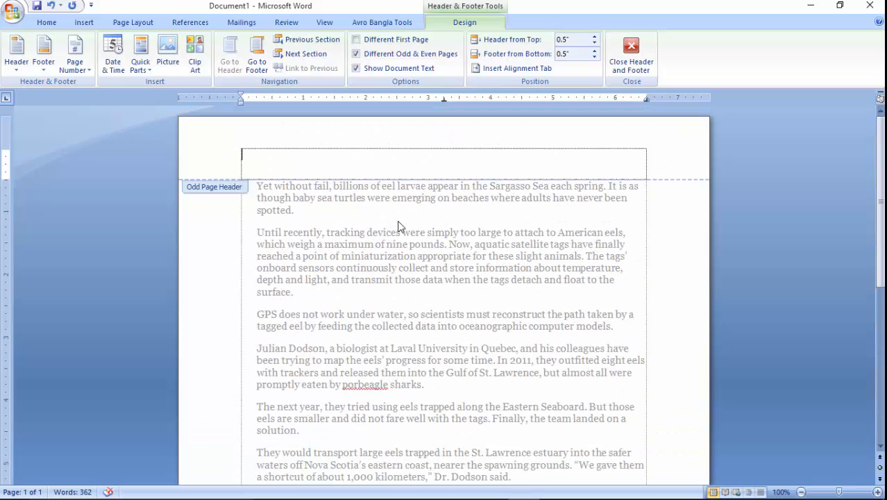
# Step: Try the Different First Page option on and off, and undo turning off Different Odd & Even Pages
pyautogui.click(357, 41)
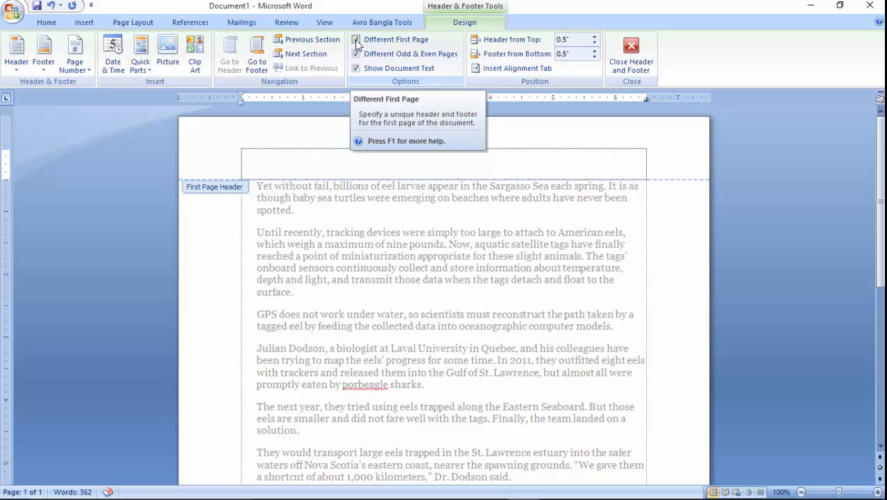
pyautogui.click(356, 42)
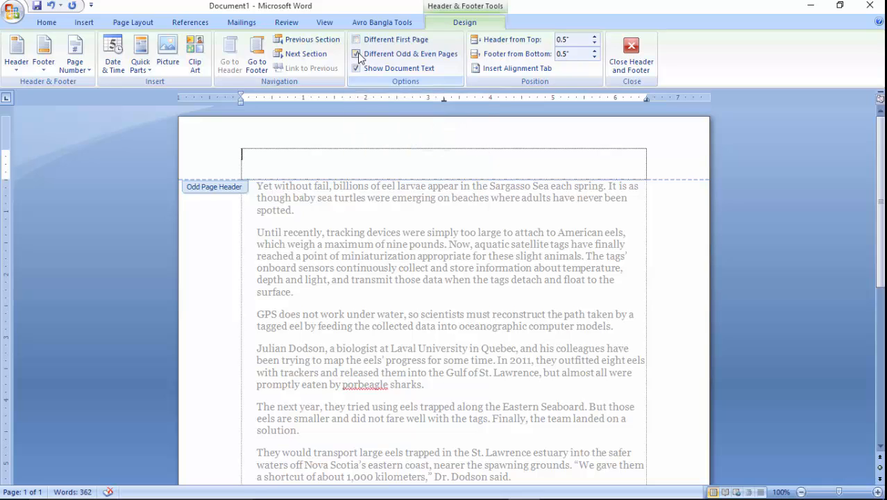
pyautogui.click(358, 55)
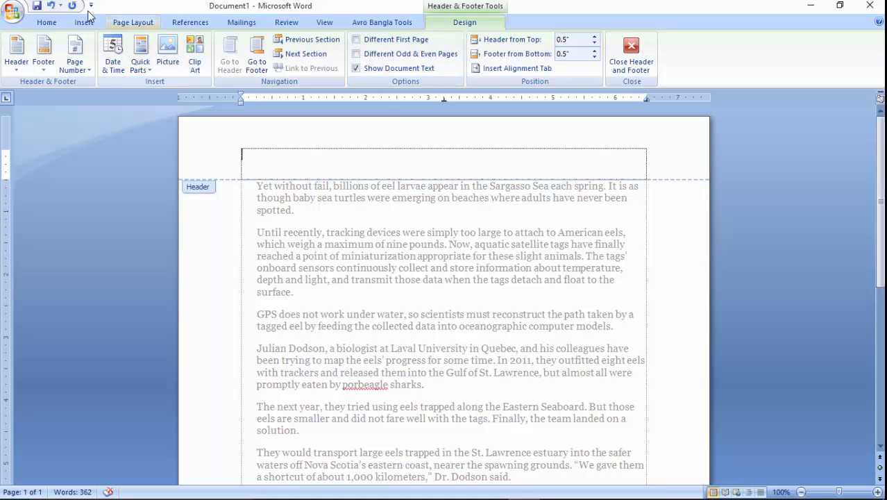
pyautogui.click(52, 6)
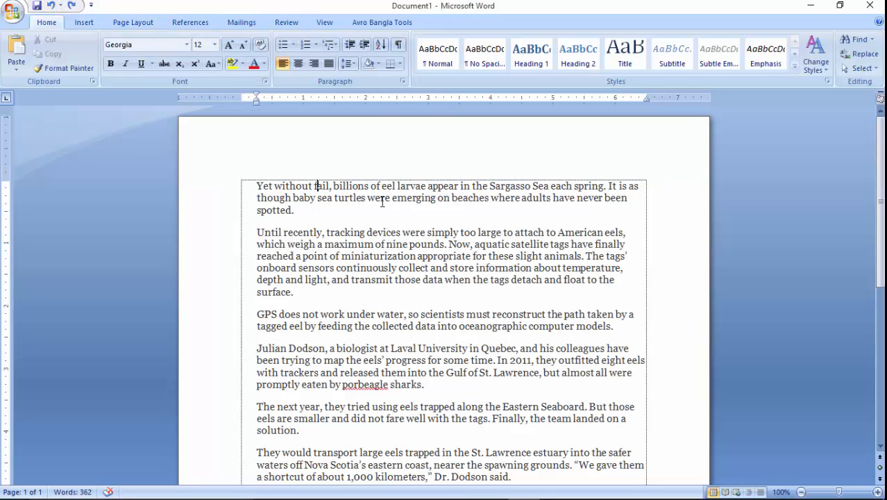
# Step: Insert repeated page breaks after "Yet without f" in the first paragraph to extend the document to six pages
pyautogui.hotkey('ctrl', 'y')
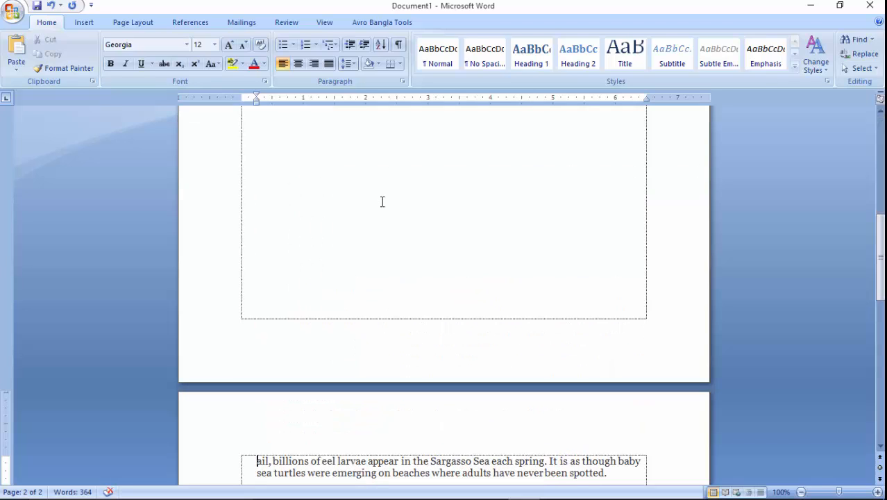
pyautogui.hotkey('ctrl', 'Return')
pyautogui.hotkey('ctrl', 'Return')
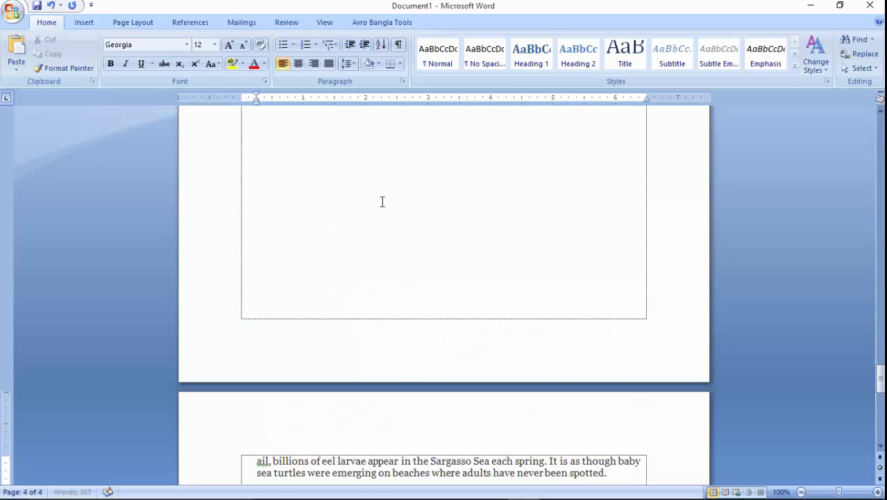
pyautogui.scroll(5, 547, 243)
pyautogui.scroll(20, 547, 243)
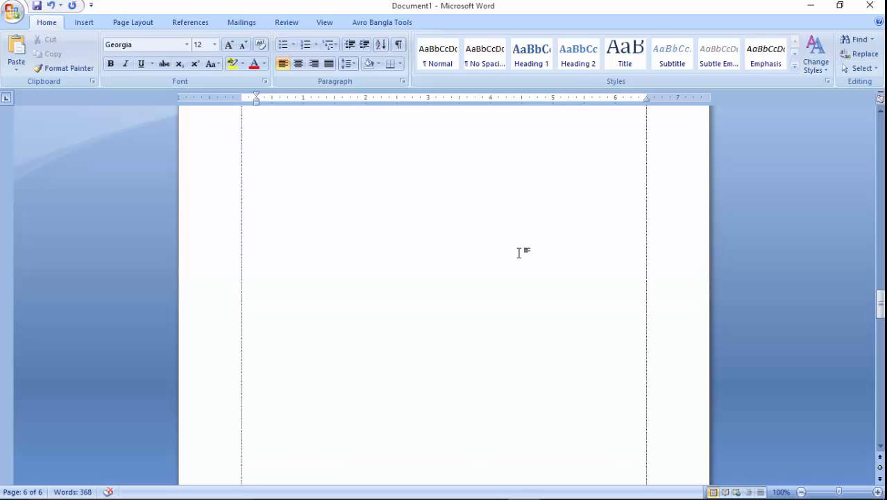
pyautogui.scroll(20, 519, 252)
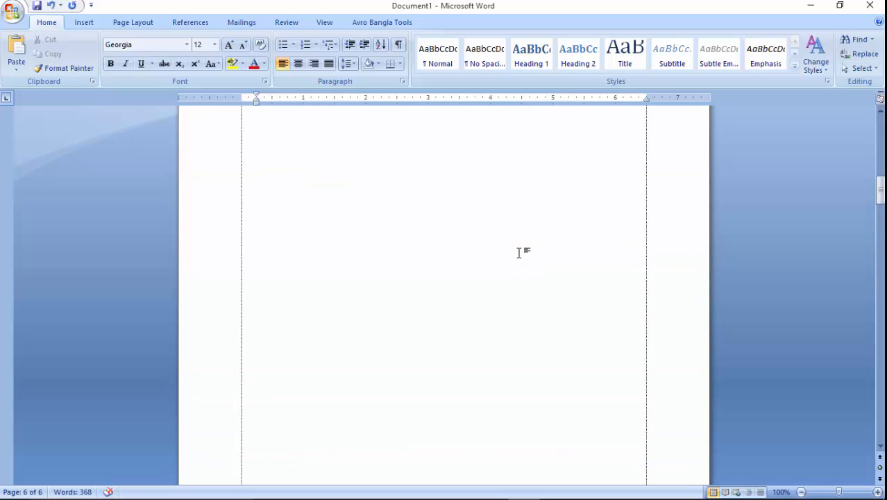
# Step: Paste the copied eel article below "Yet without f" on the first page and again on the second page
pyautogui.rightClick(350, 212)
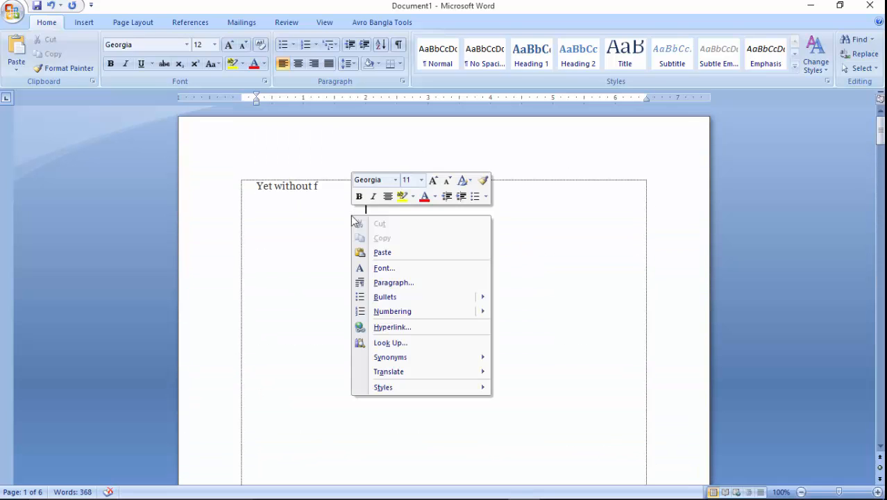
pyautogui.click(375, 253)
pyautogui.scroll(15, 410, 264)
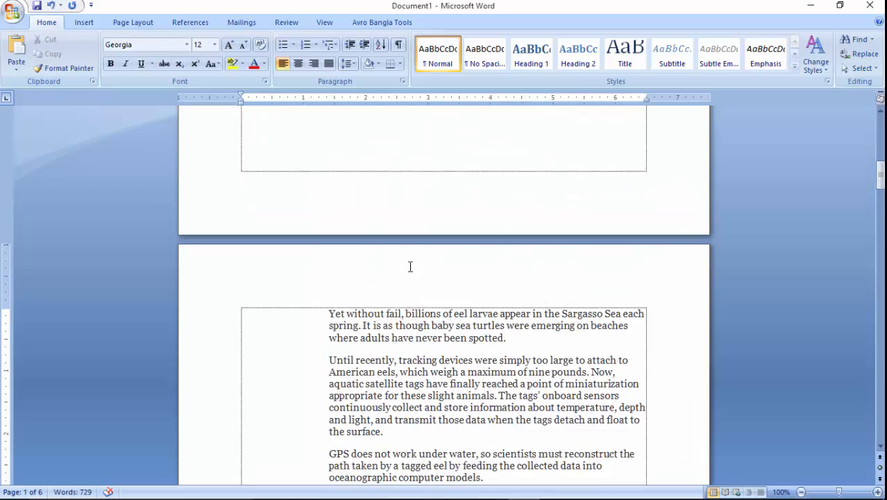
pyautogui.rightClick(366, 184)
pyautogui.click(386, 224)
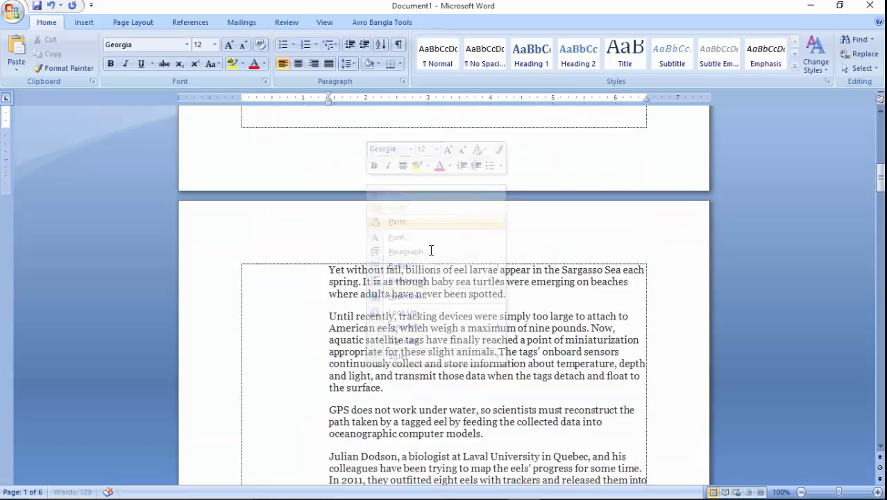
pyautogui.scroll(7, 433, 250)
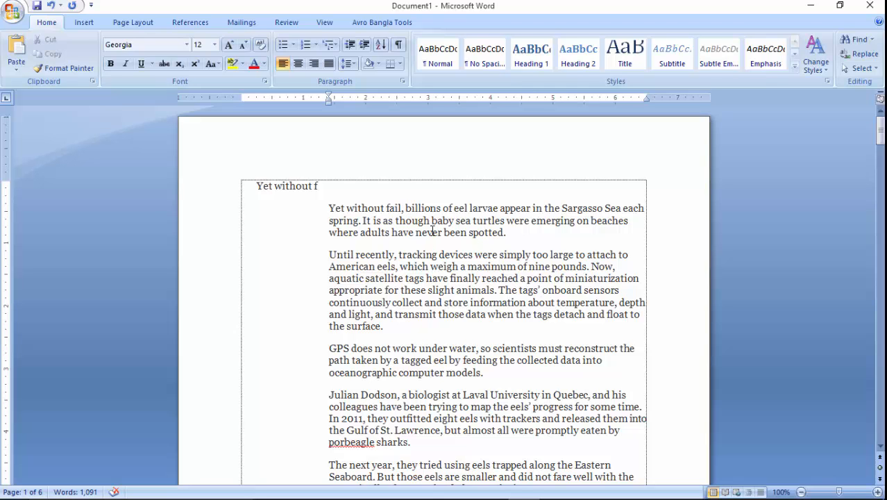
# Step: Reopen the first page's header for editing and compare the odd and even page headers and footers across the first pages
pyautogui.doubleClick(369, 144)
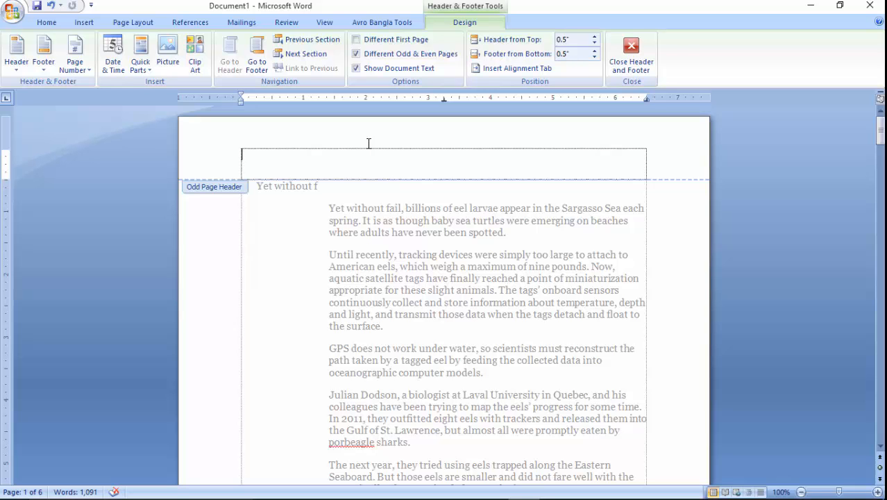
pyautogui.scroll(-15, 401, 178)
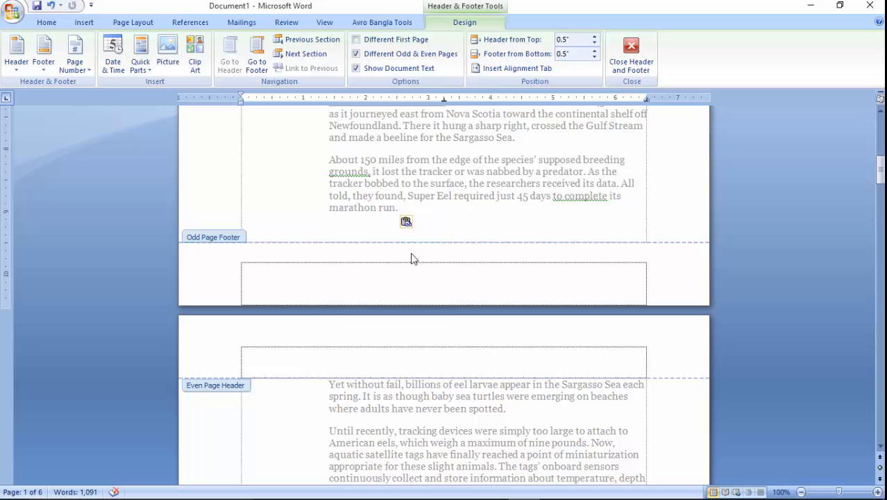
pyautogui.scroll(-3, 278, 269)
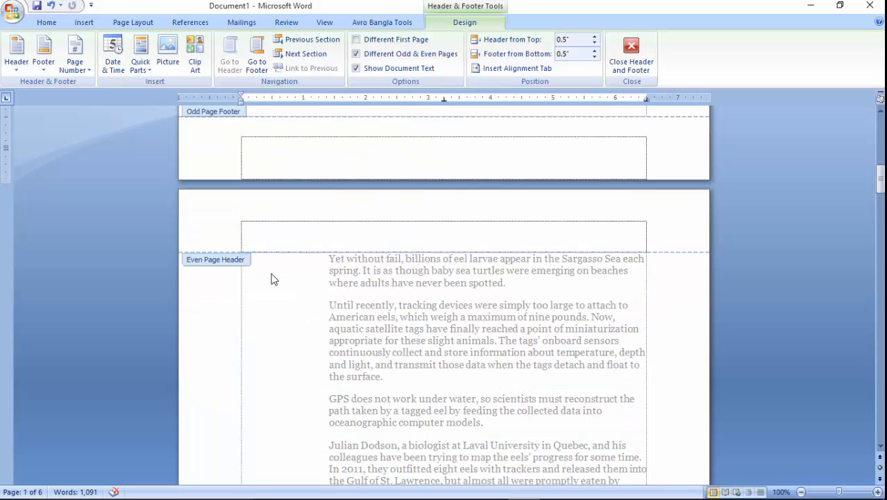
pyautogui.scroll(-3, 305, 278)
pyautogui.scroll(-9, 321, 277)
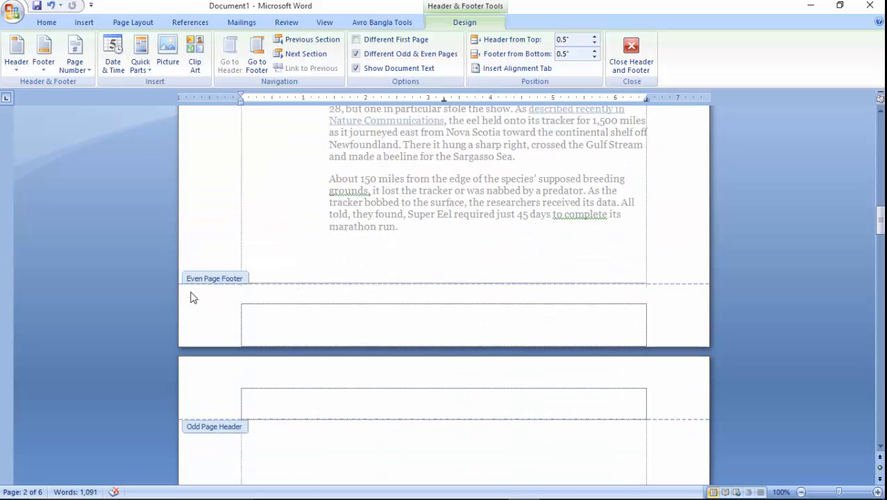
pyautogui.scroll(18, 373, 312)
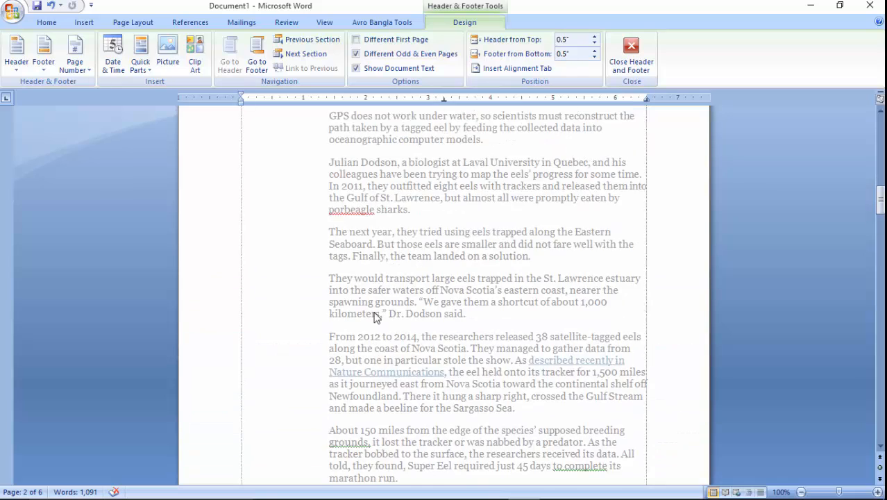
pyautogui.scroll(13, 374, 318)
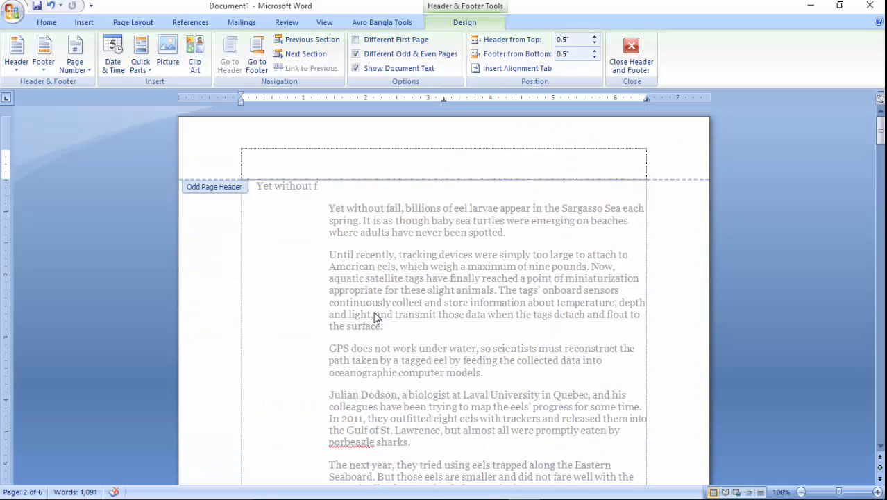
pyautogui.click(82, 69)
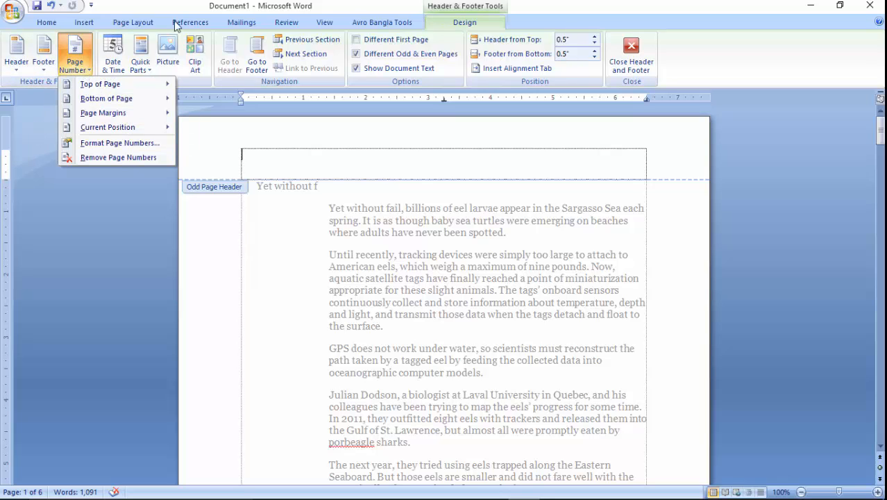
pyautogui.click(299, 145)
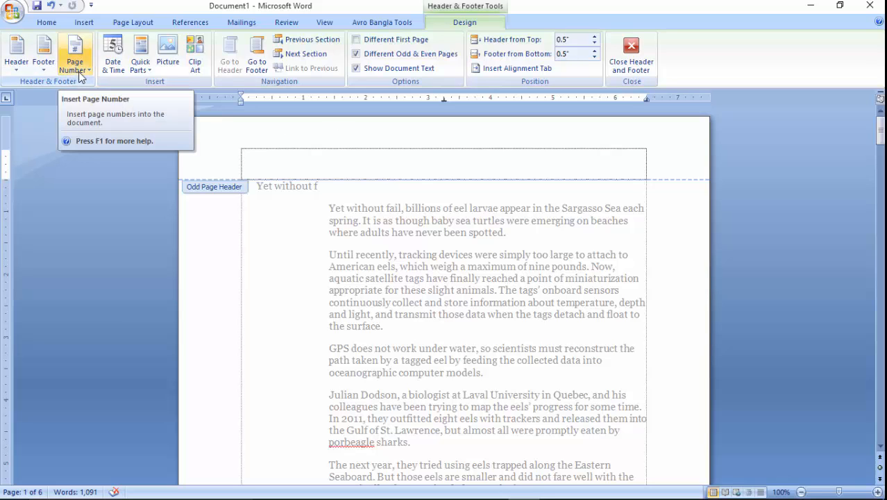
pyautogui.click(82, 22)
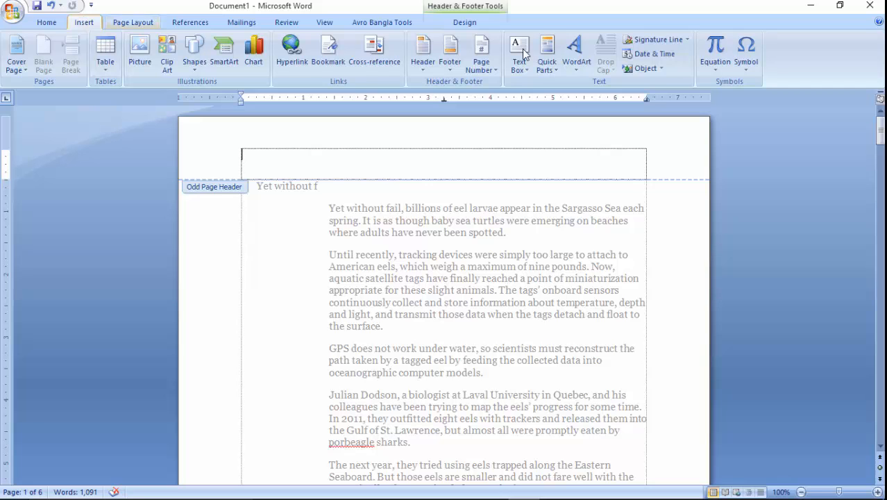
pyautogui.click(461, 23)
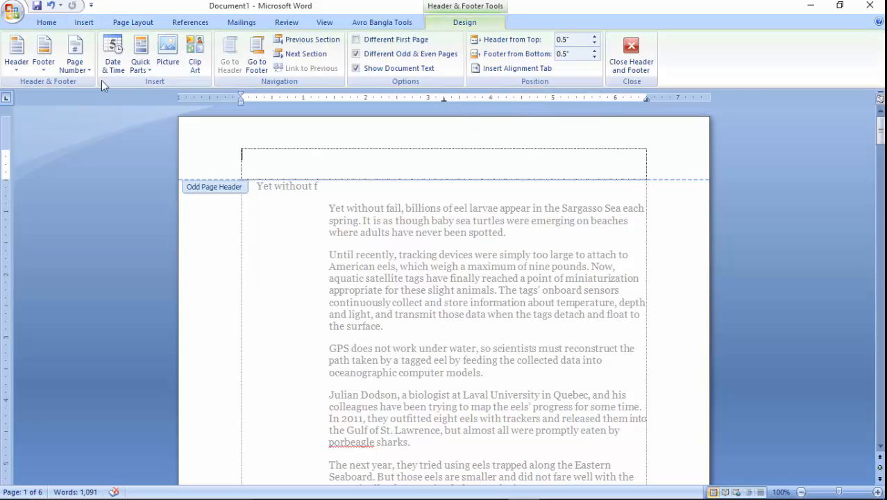
# Step: Show the gallery of page number designs for the bottom of the page
pyautogui.click(75, 66)
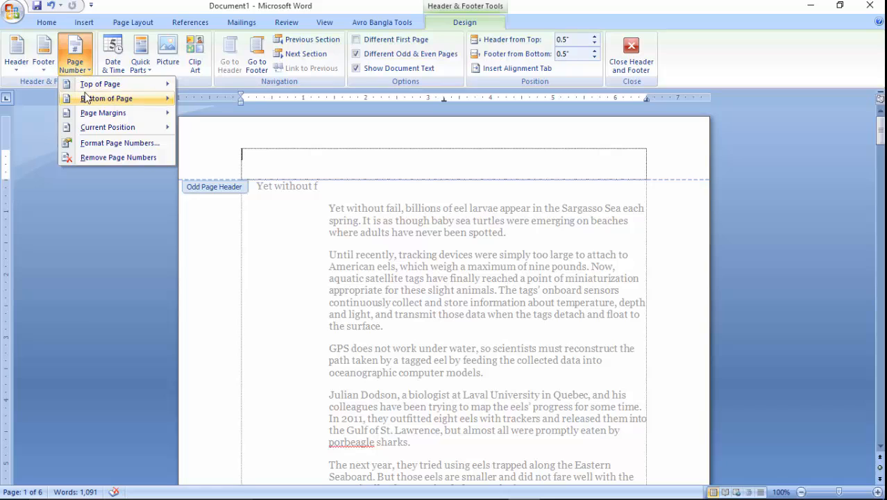
pyautogui.moveTo(87, 98)
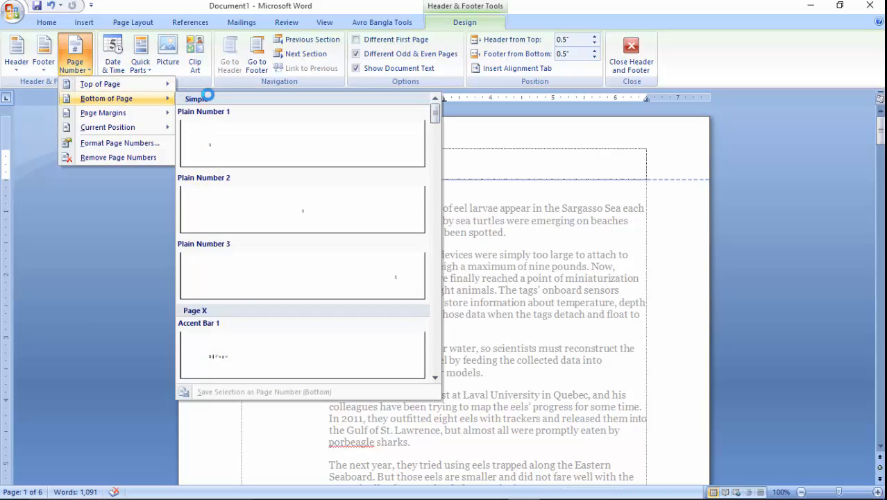